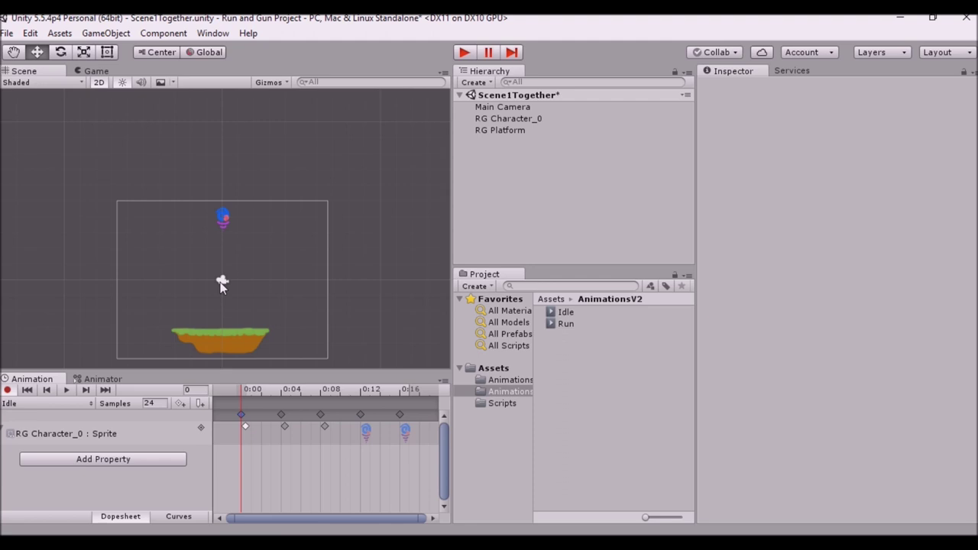
# Preview the Idle clip, then switch the Animation window preview to the Run clip
pyautogui.click(67, 390)
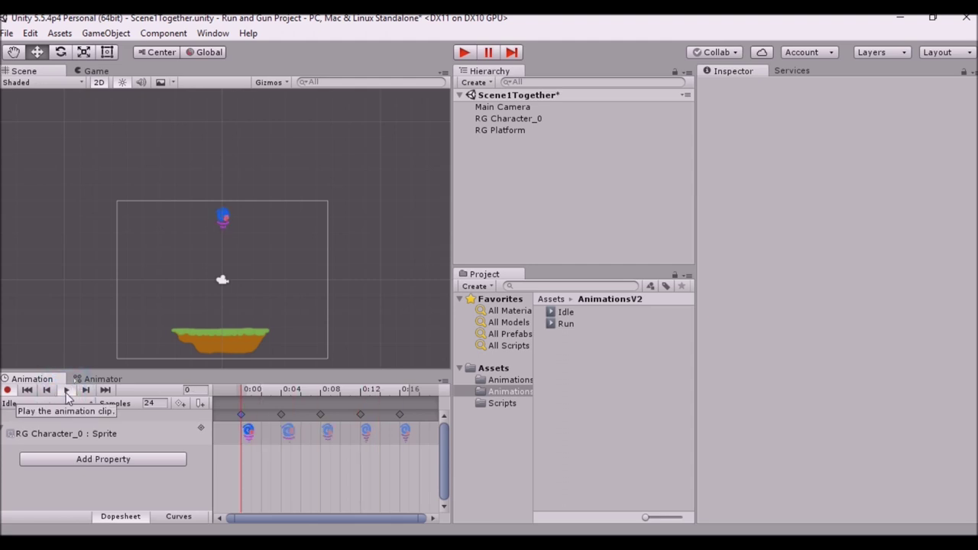
pyautogui.click(63, 400)
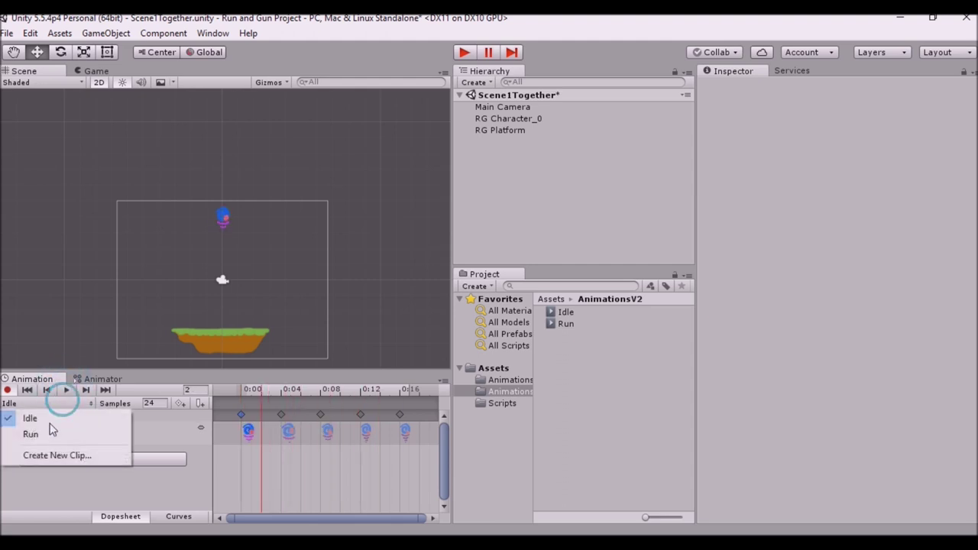
pyautogui.click(51, 433)
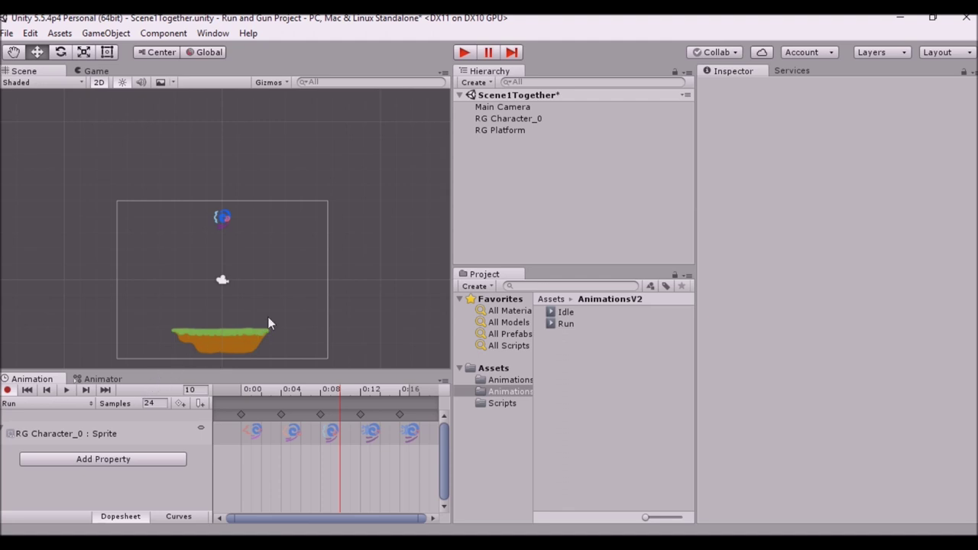
# Show RG Character_0's controller graph in the Animator and pan the Run state into view
pyautogui.click(107, 379)
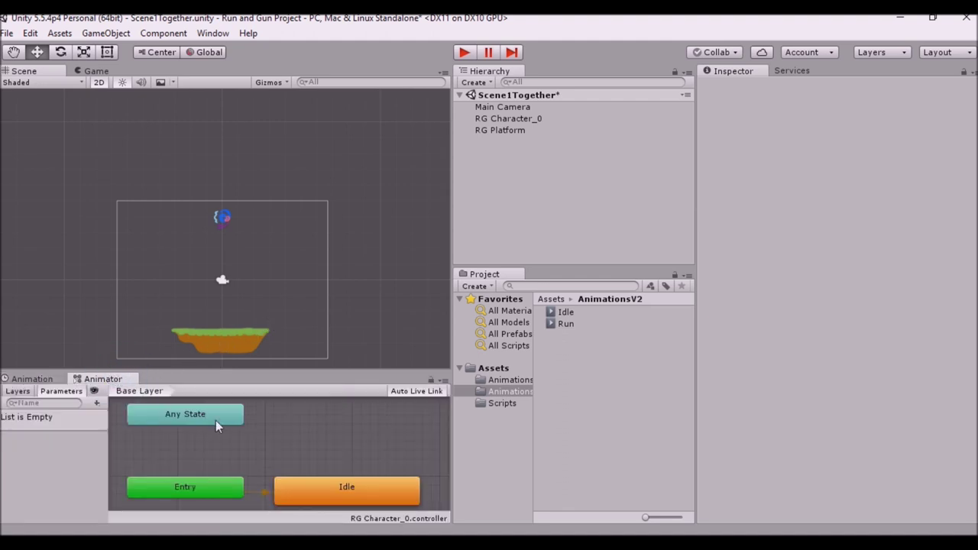
pyautogui.moveTo(341, 474); pyautogui.dragTo(198, 464, button='middle')
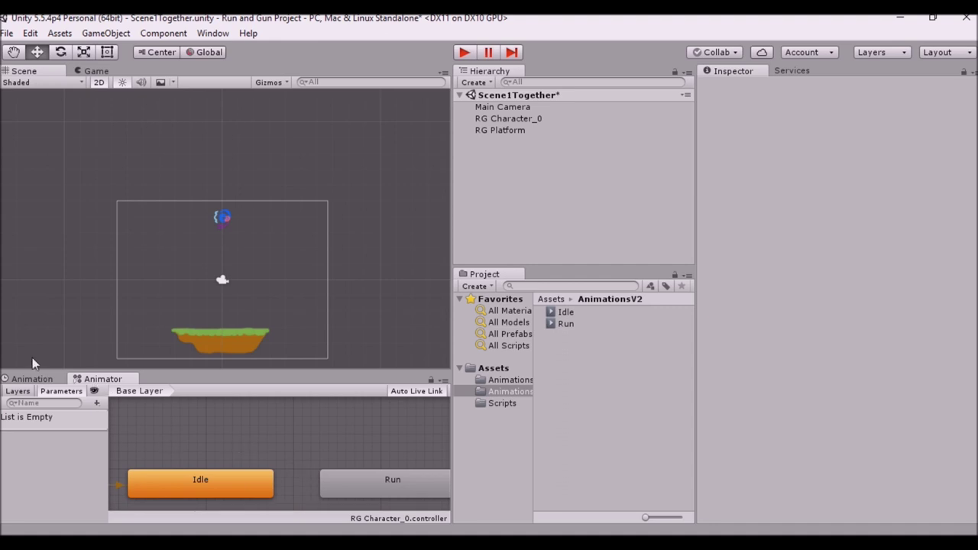
pyautogui.click(213, 33)
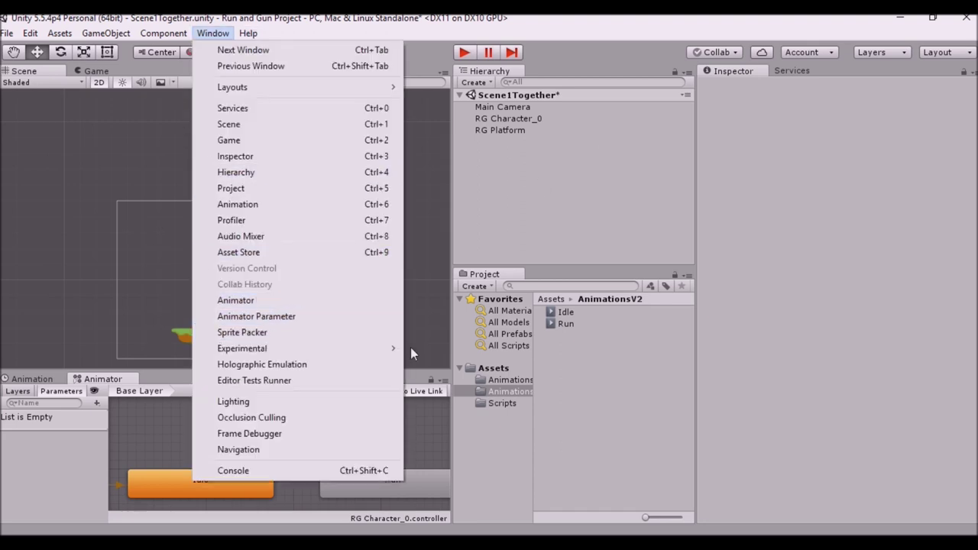
pyautogui.click(431, 411)
# Select RG Character_0 to list its components, and frame the Entry and Idle nodes
pyautogui.click(519, 118)
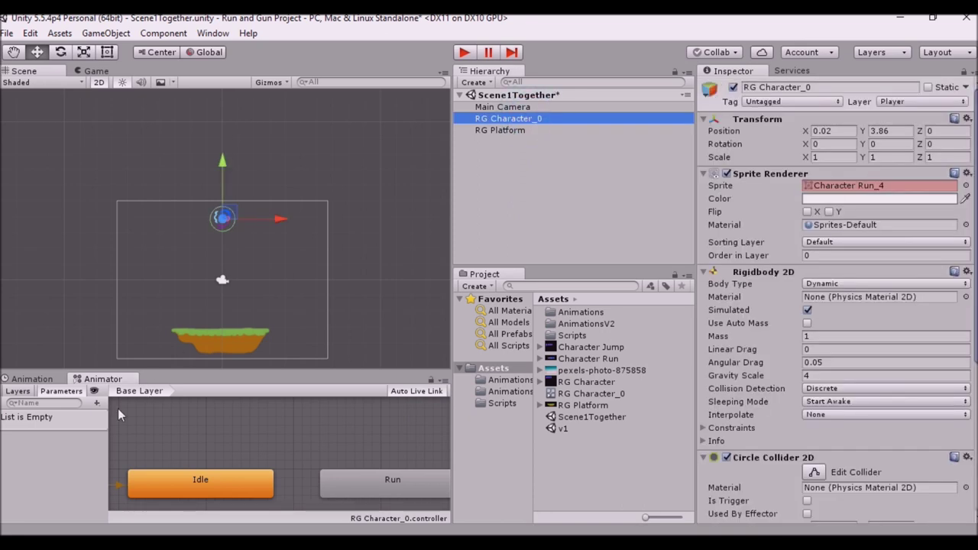
pyautogui.moveTo(274, 453); pyautogui.dragTo(166, 440, button='middle')
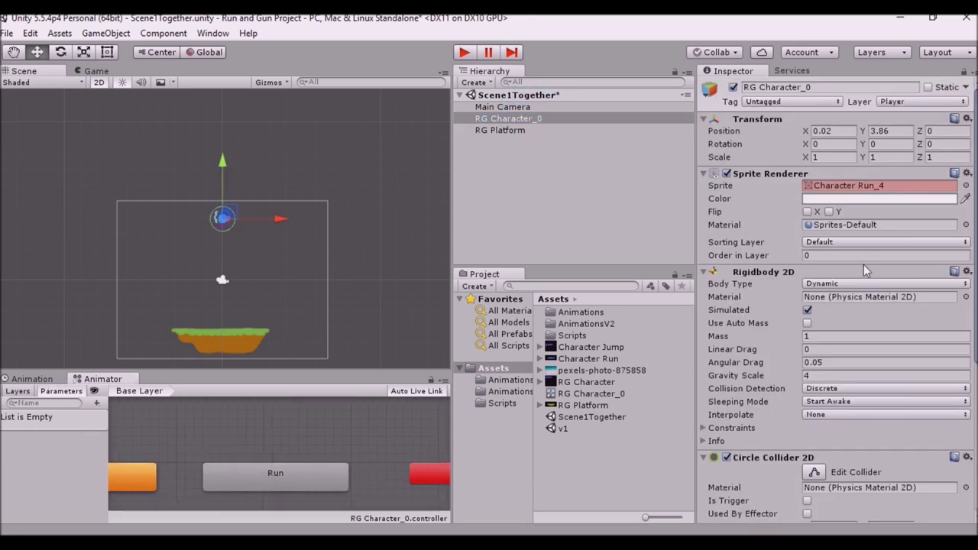
pyautogui.scroll(-5, 852, 283)
pyautogui.scroll(5, 852, 284)
pyautogui.scroll(-5, 803, 207)
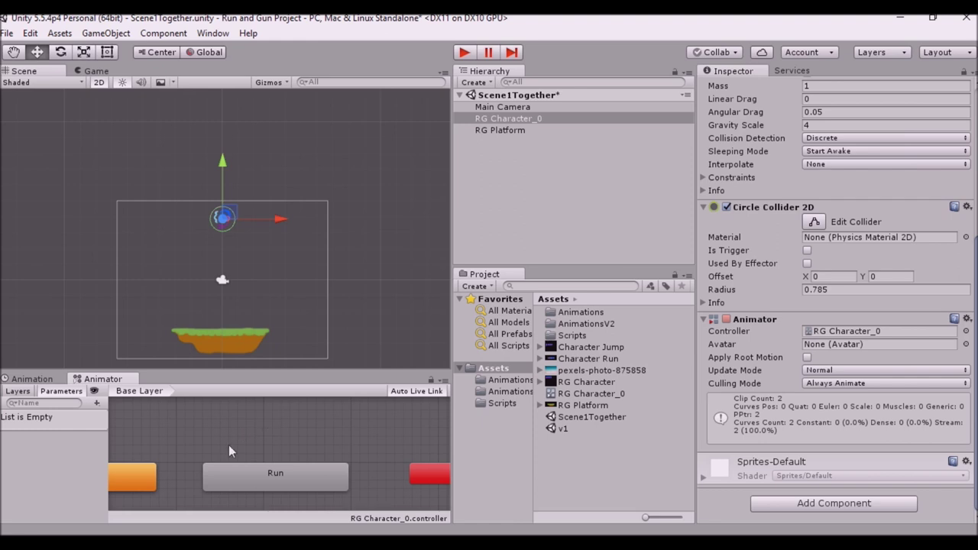
pyautogui.press('a')
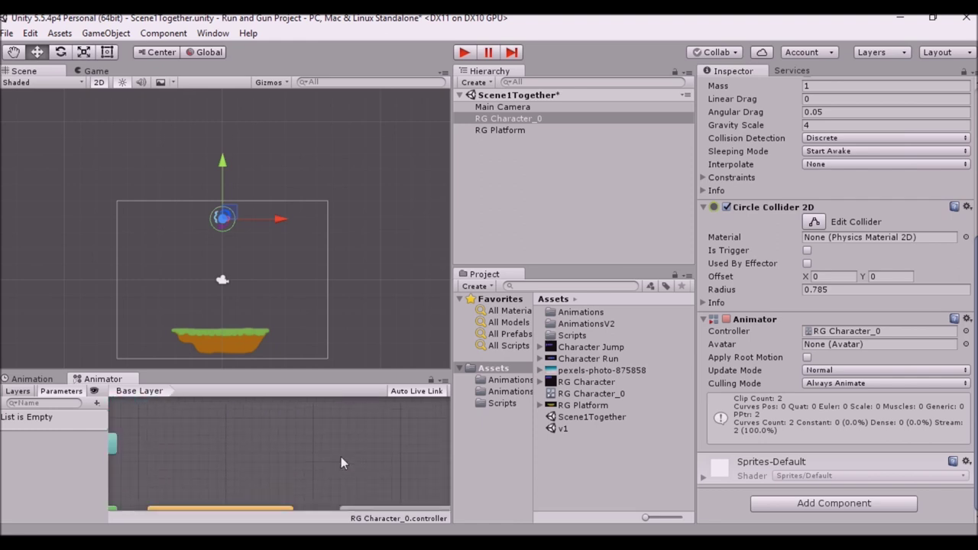
pyautogui.moveTo(341, 456); pyautogui.dragTo(263, 420, button='middle')
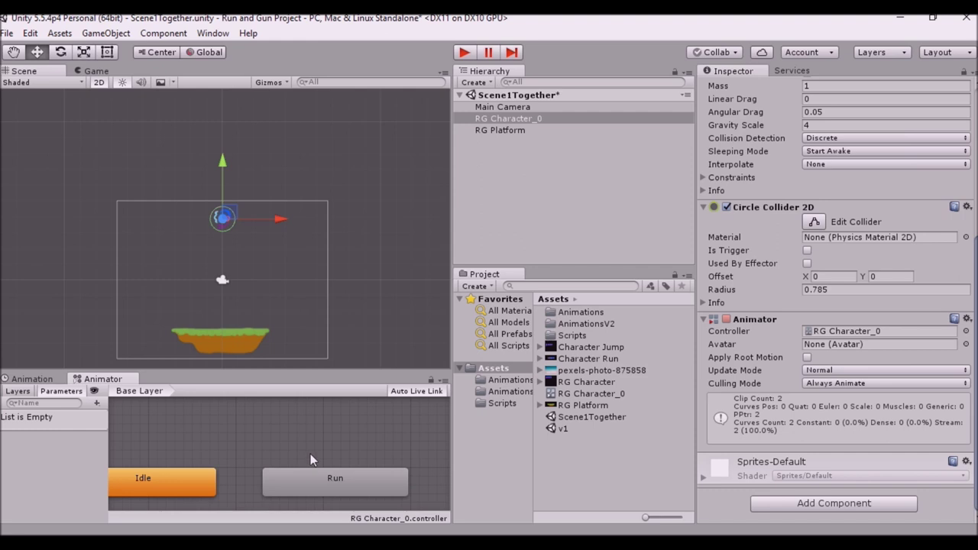
pyautogui.click(97, 403)
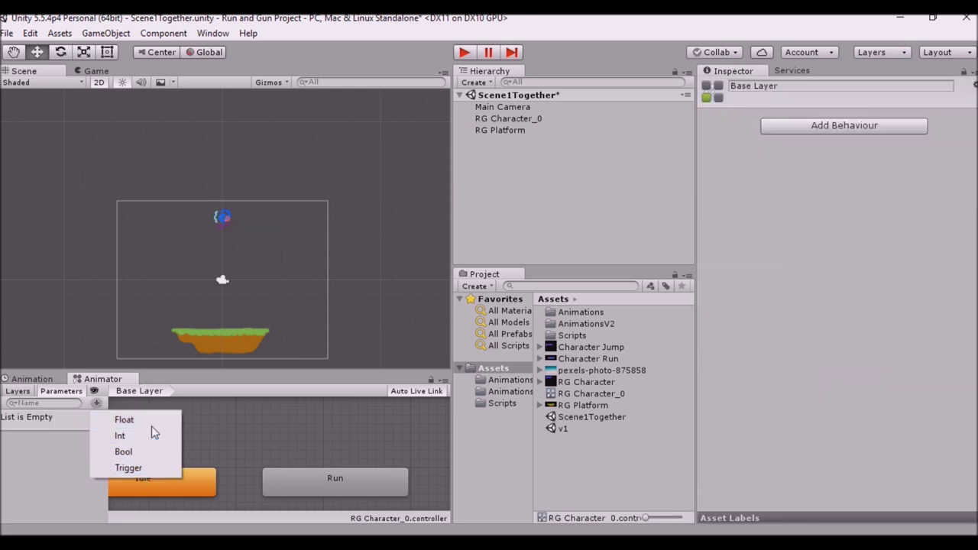
pyautogui.click(214, 423)
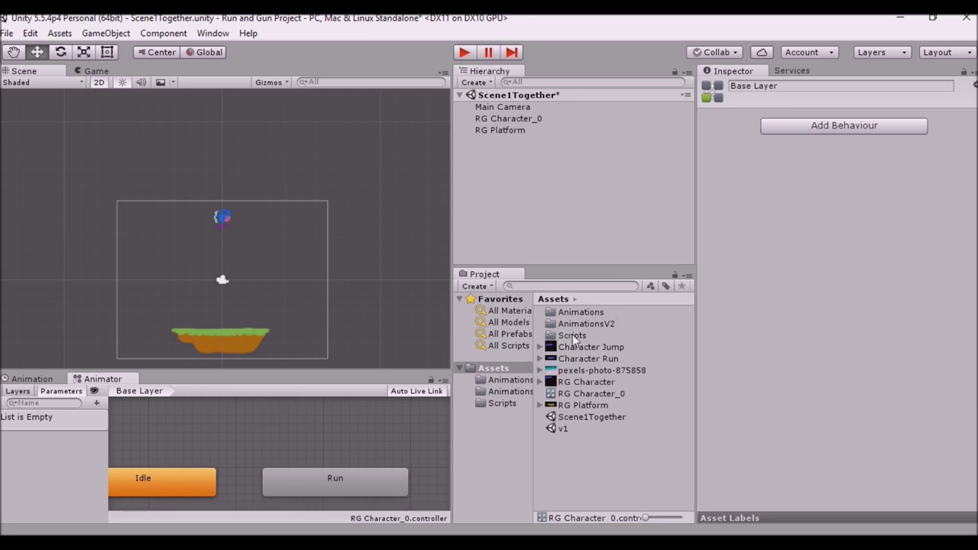
# Open the Scripts folder and preview the PlayerMovement script's code in the Inspector
pyautogui.click(475, 285)
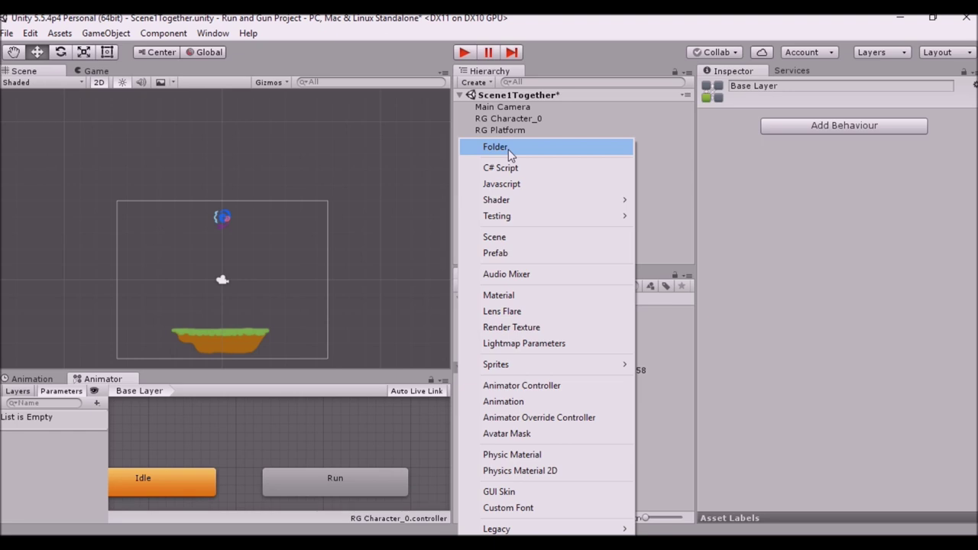
pyautogui.click(665, 428)
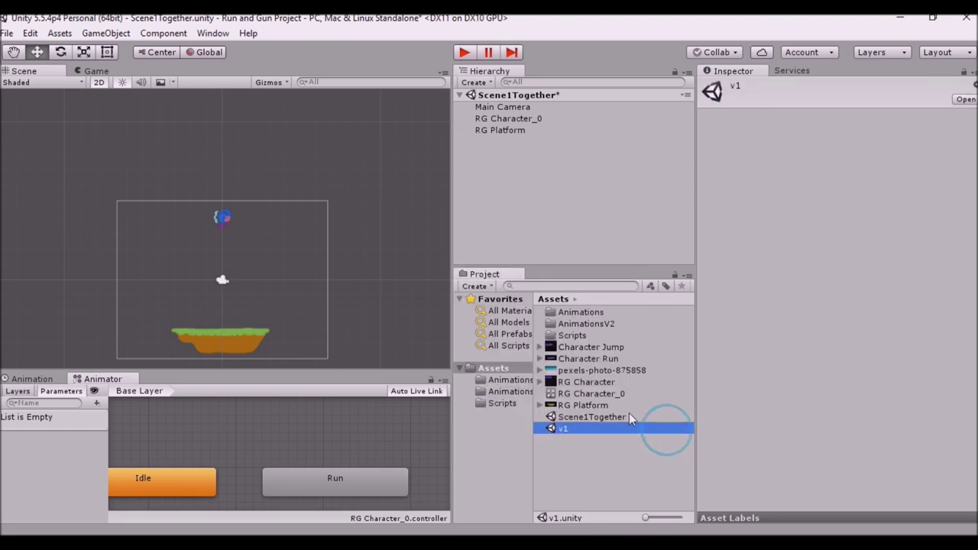
pyautogui.doubleClick(573, 337)
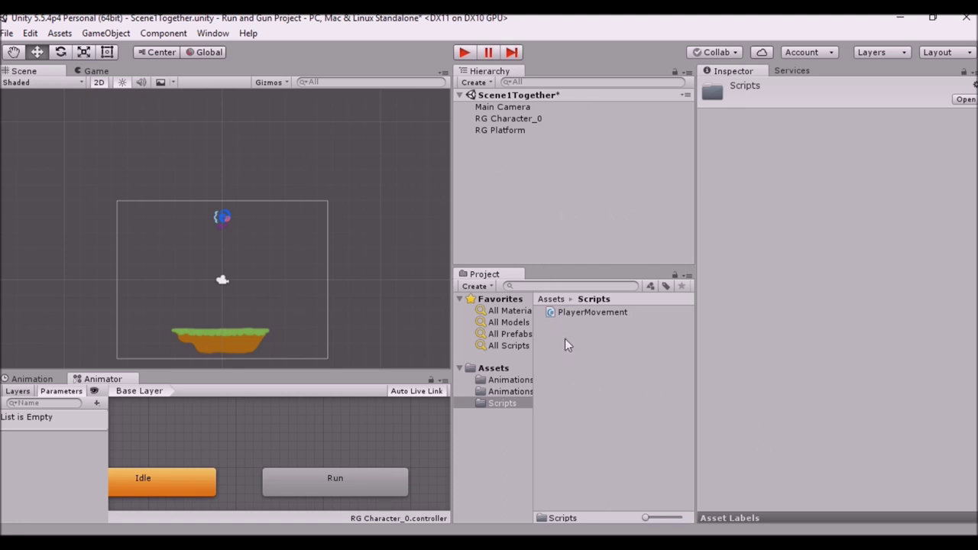
pyautogui.click(608, 313)
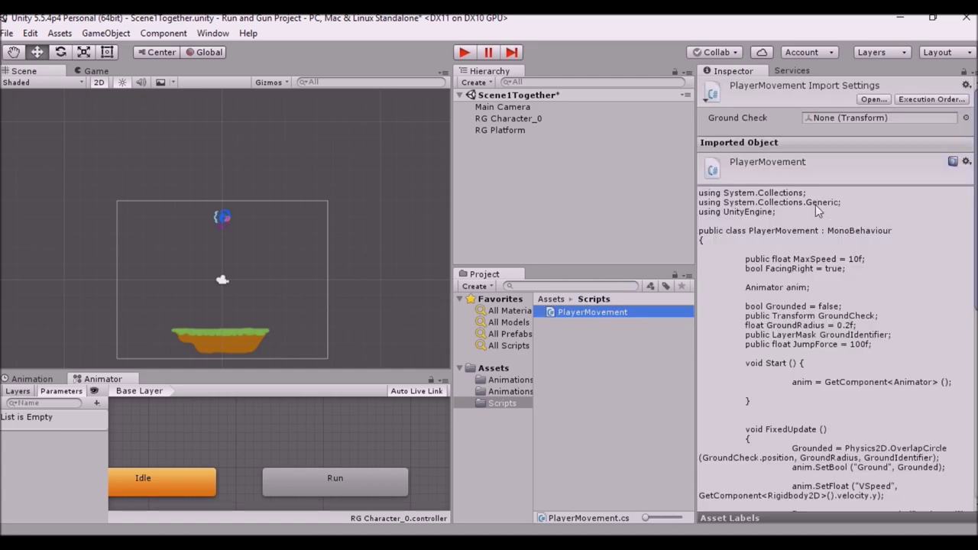
pyautogui.scroll(-5, 831, 325)
pyautogui.scroll(5, 831, 326)
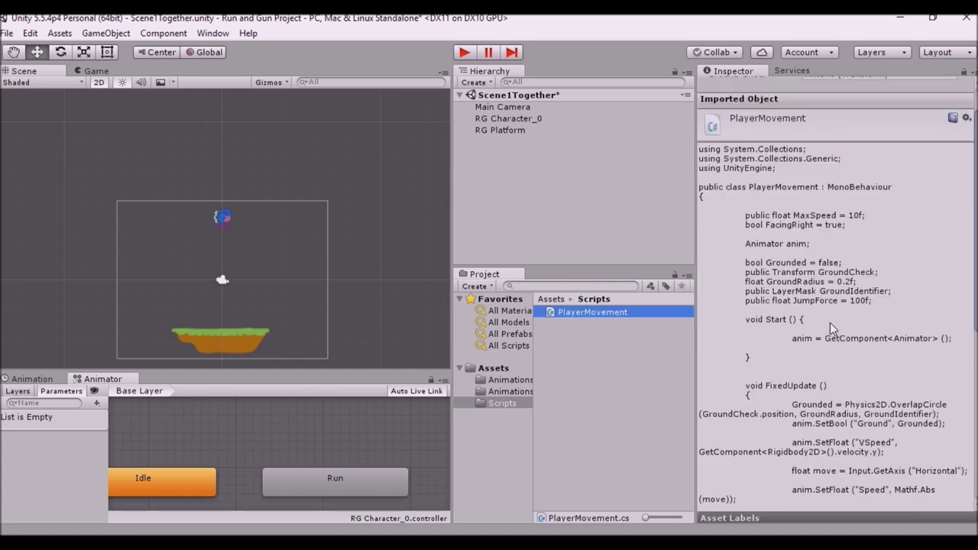
pyautogui.click(684, 363)
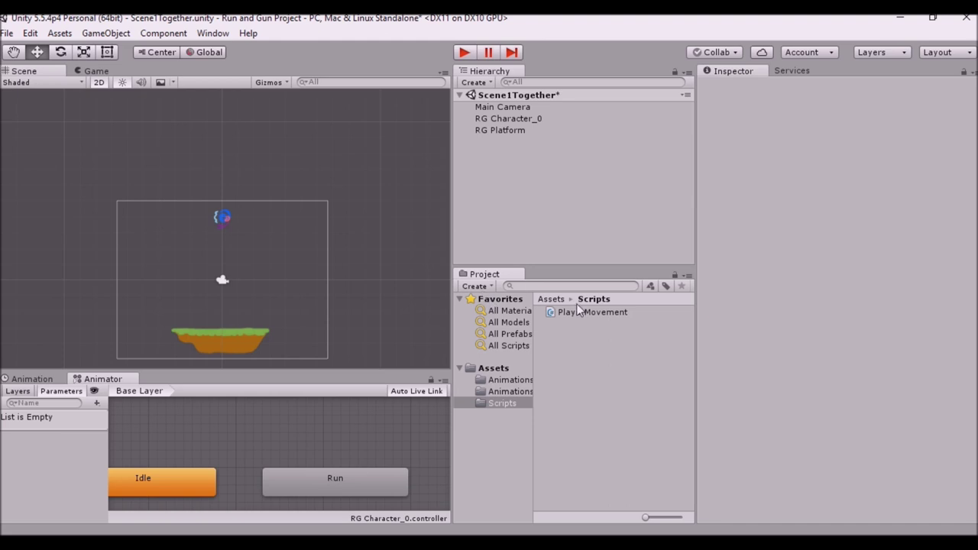
# Open the PlayerMovement script in MonoDevelop, keeping its name unchanged
pyautogui.click(488, 288)
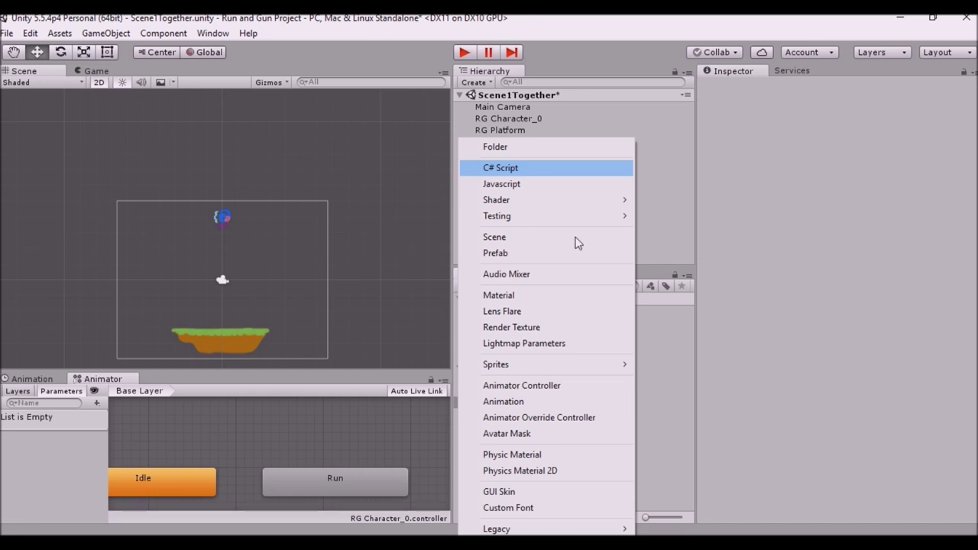
pyautogui.click(664, 372)
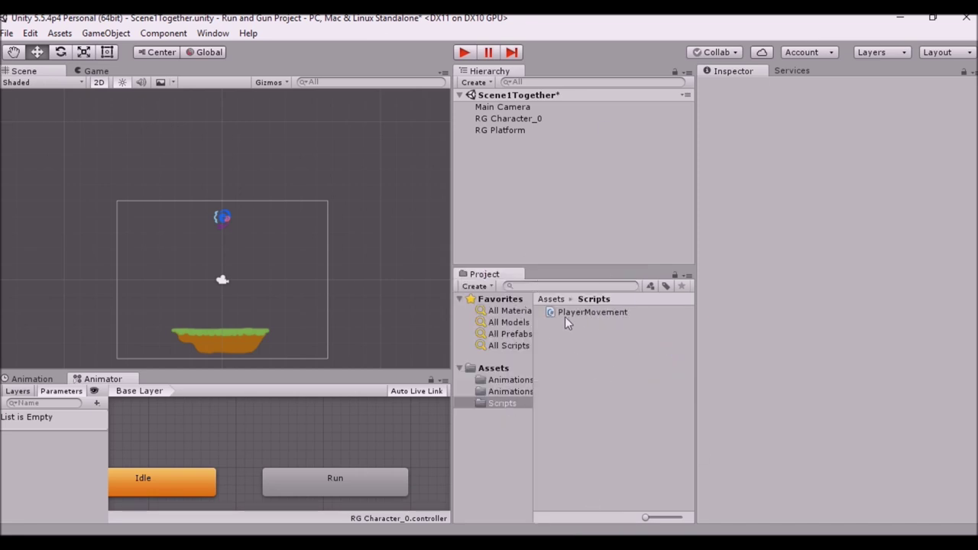
pyautogui.click(594, 311)
pyautogui.click(594, 311)
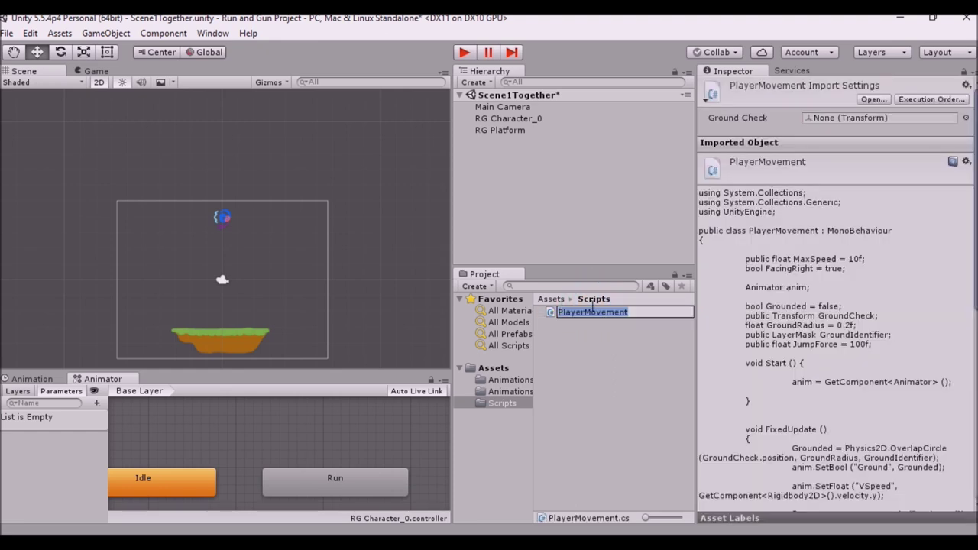
pyautogui.press('Return')
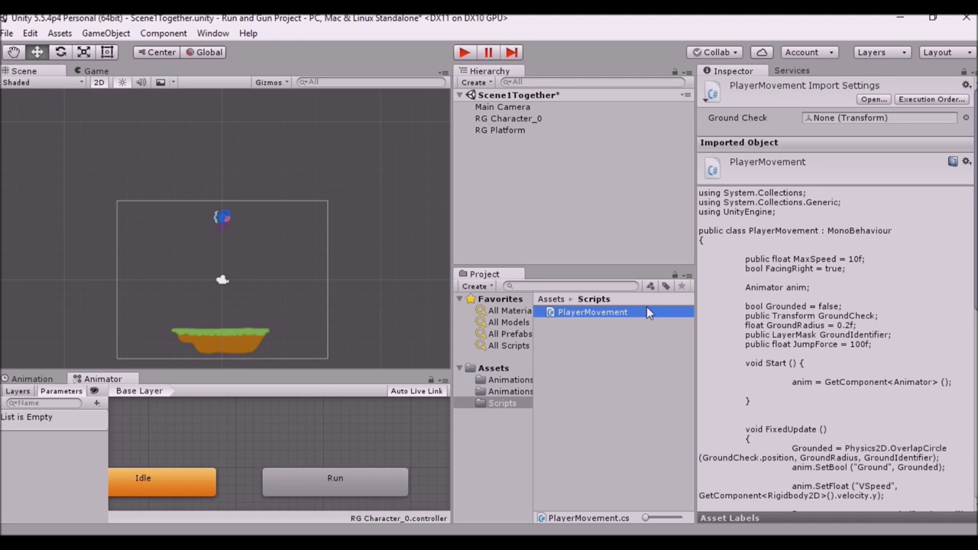
pyautogui.doubleClick(588, 311)
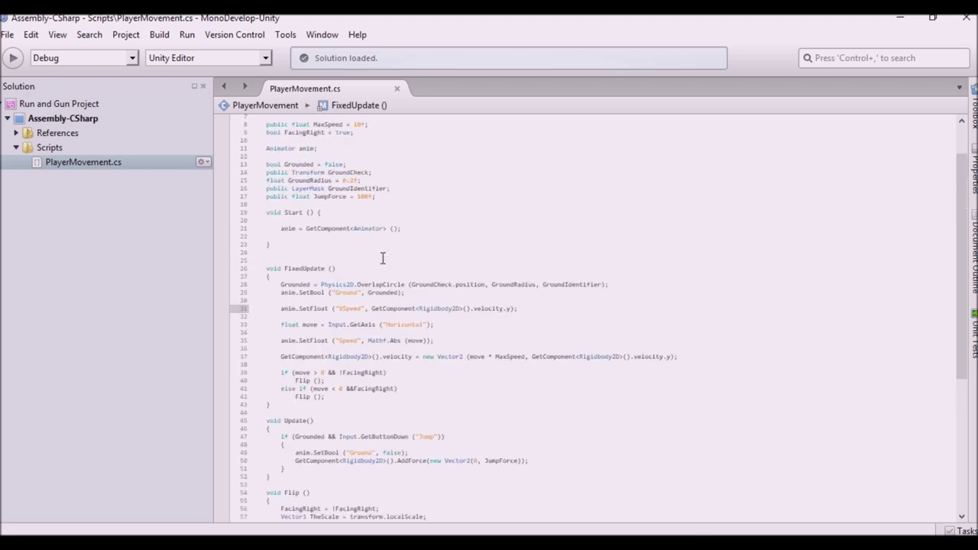
# Read through PlayerMovement.cs's FixedUpdate, Update and Flip methods, then return to Unity
pyautogui.scroll(2, 383, 258)
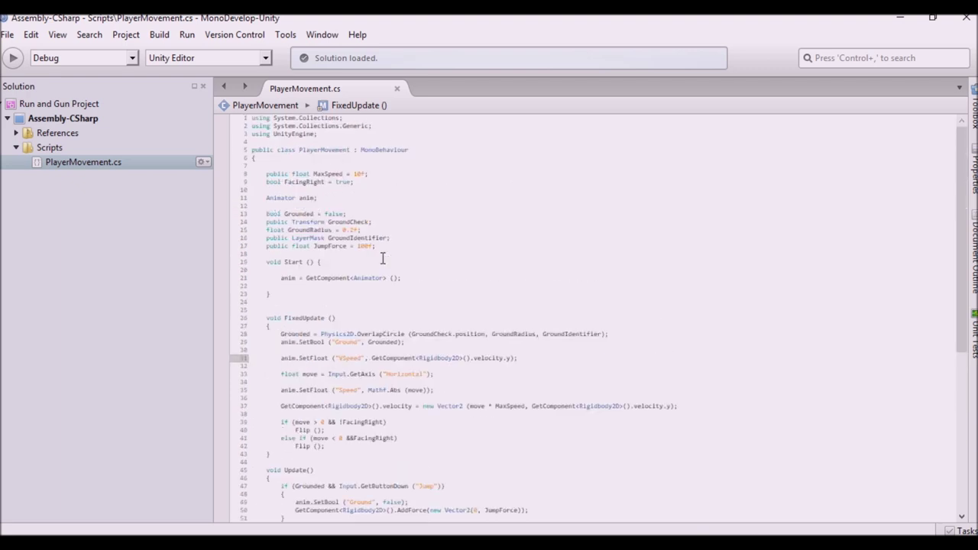
pyautogui.scroll(-7, 482, 312)
pyautogui.scroll(5, 479, 314)
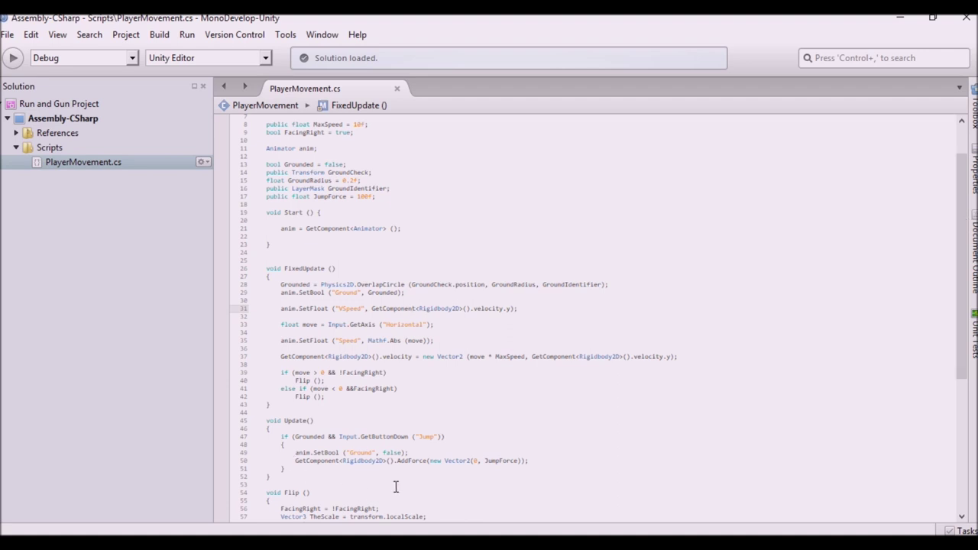
pyautogui.scroll(-6, 417, 438)
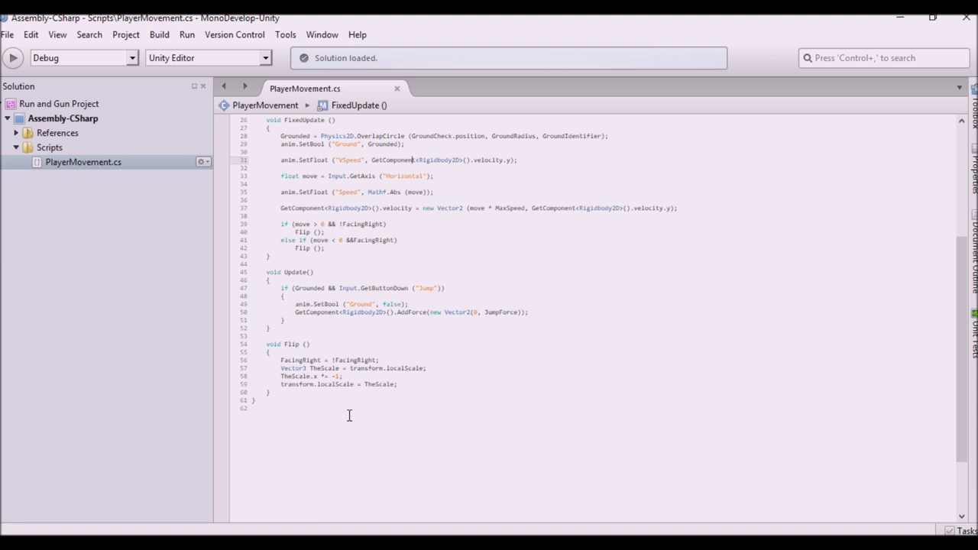
pyautogui.scroll(8, 350, 415)
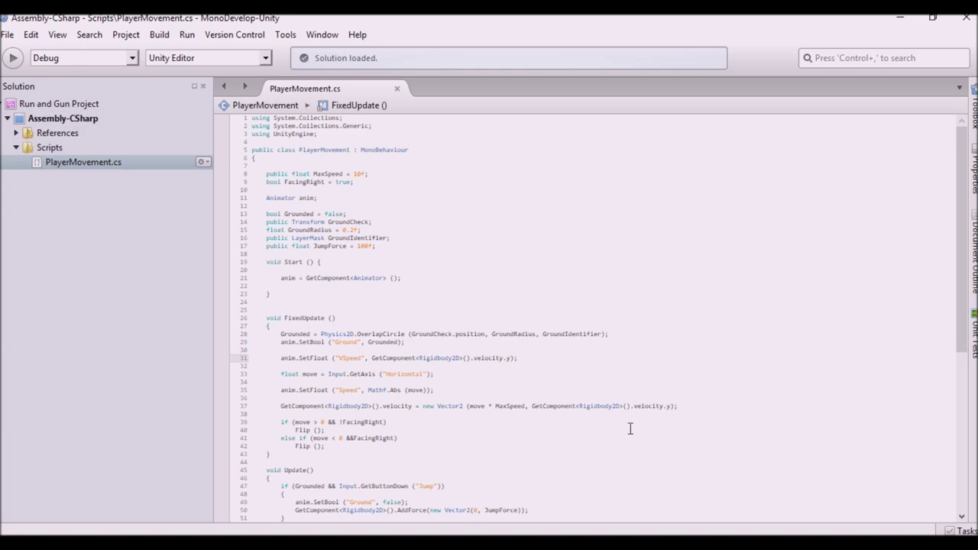
pyautogui.click(639, 542)
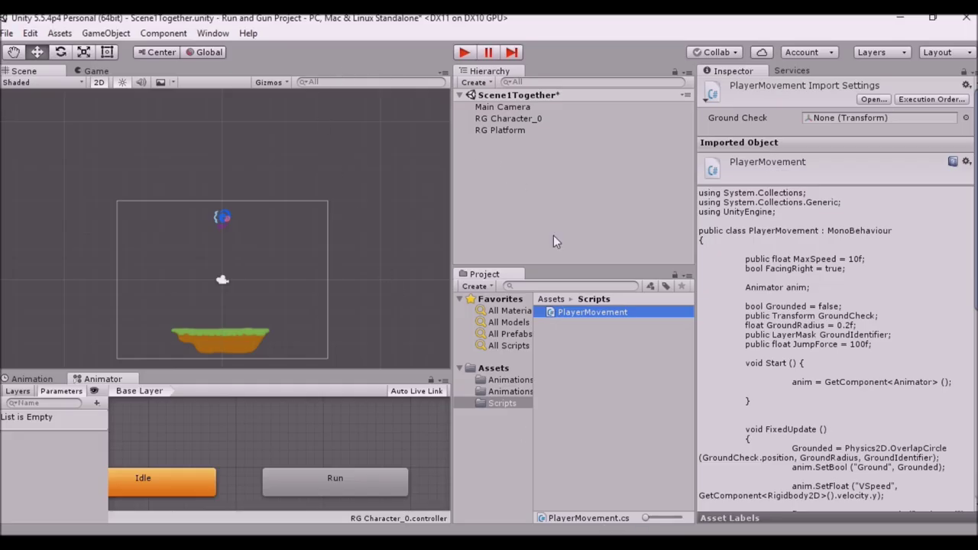
# Attach PlayerMovement to RG Character_0: Max Speed 10, Jump Force 100, Ground Check empty
pyautogui.click(591, 315)
pyautogui.moveTo(592, 315); pyautogui.dragTo(533, 122)
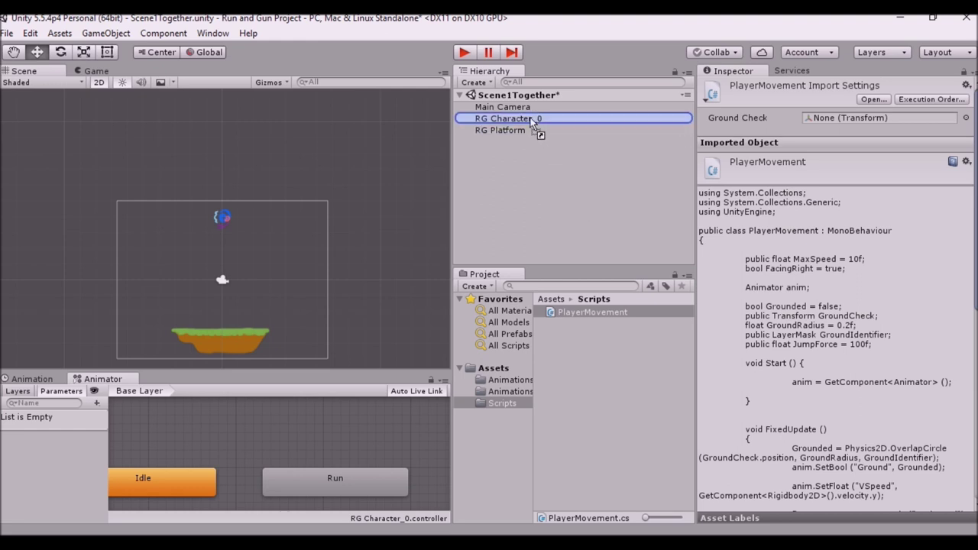
pyautogui.moveTo(533, 123); pyautogui.dragTo(533, 123)
pyautogui.click(533, 122)
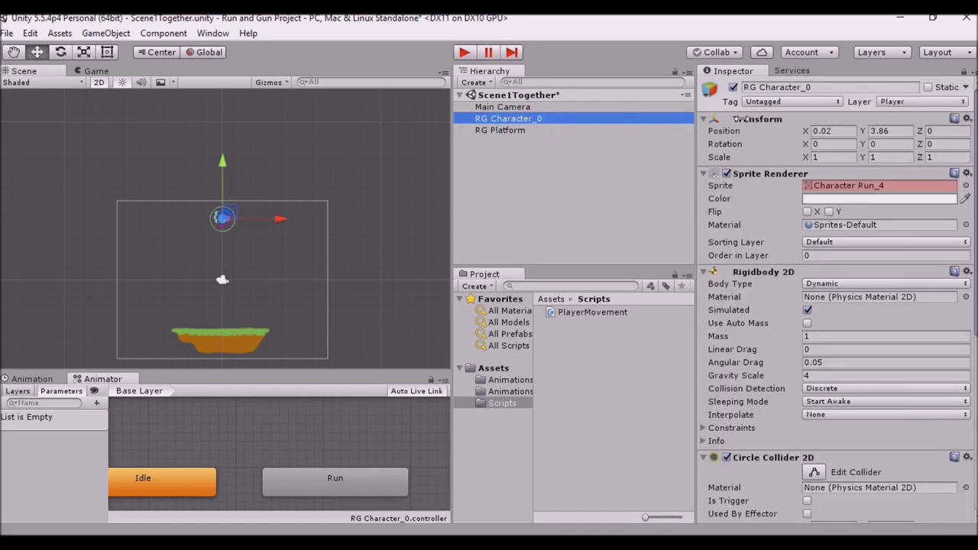
pyautogui.scroll(-3, 767, 244)
pyautogui.scroll(-3, 767, 243)
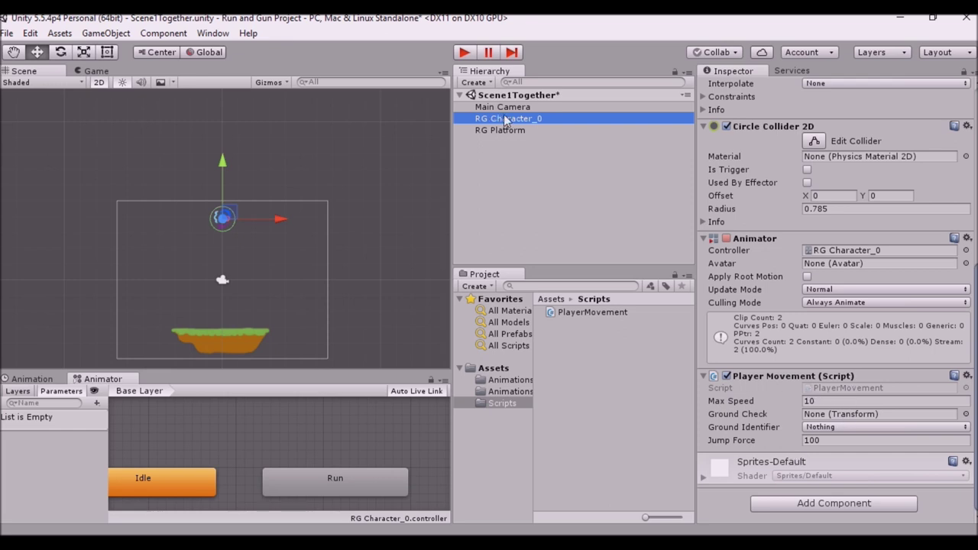
pyautogui.hotkey('ctrl', '6')
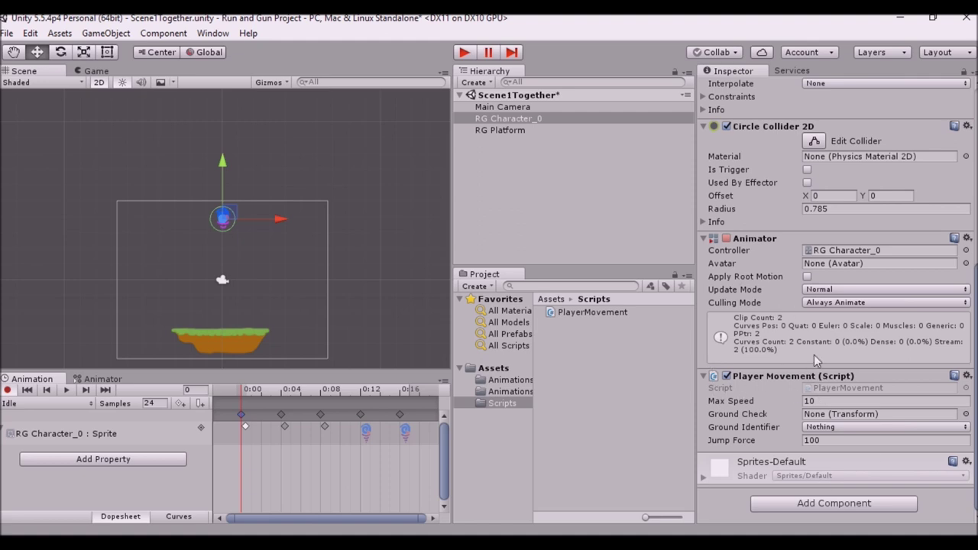
pyautogui.click(814, 414)
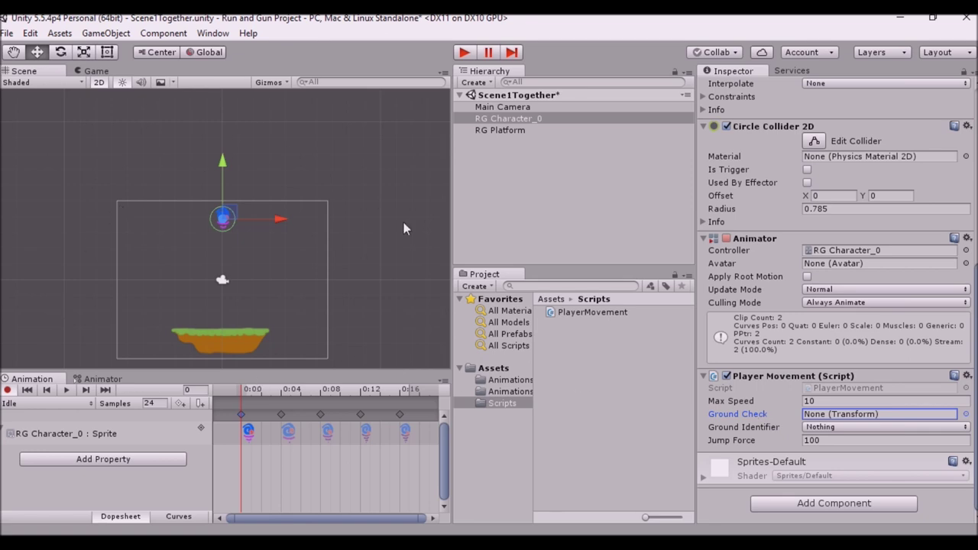
# Create an empty object named GroundCheck and make it a child of RG Character_0
pyautogui.click(474, 82)
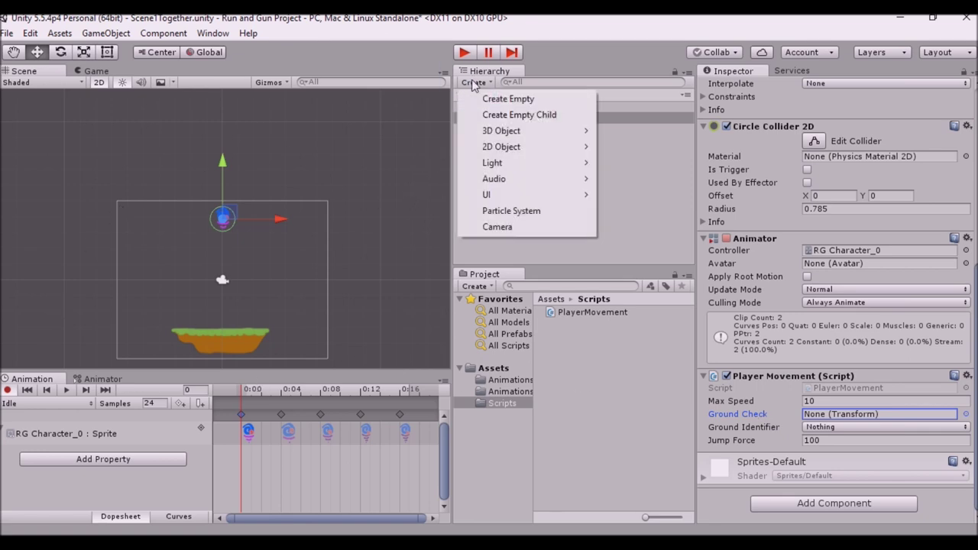
pyautogui.click(507, 98)
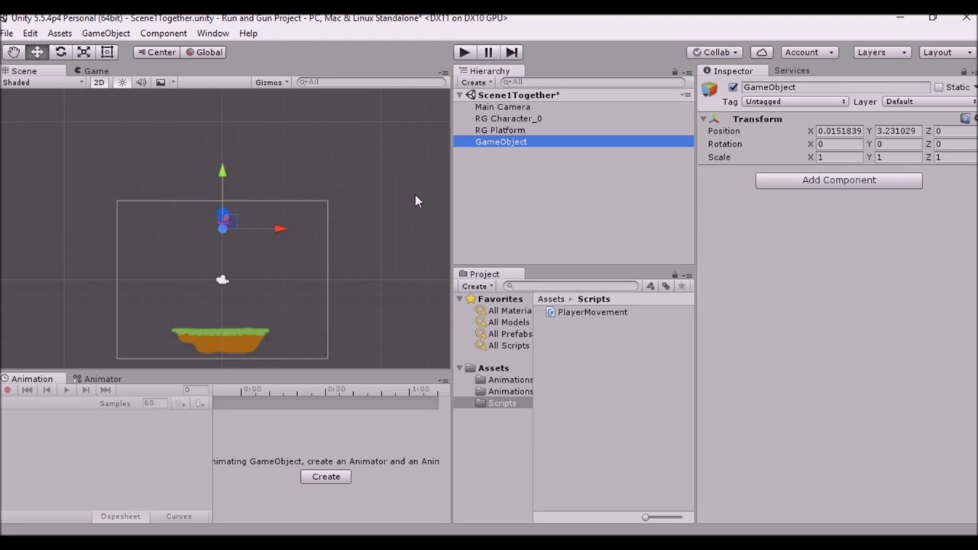
pyautogui.click(804, 87)
pyautogui.write('G')
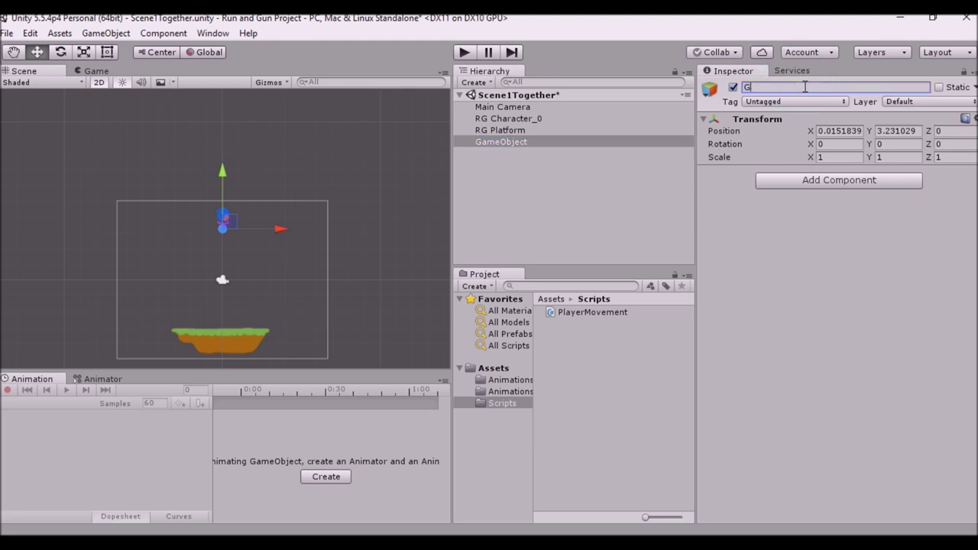
pyautogui.write('roundCheck')
pyautogui.press('Return')
pyautogui.moveTo(503, 146); pyautogui.dragTo(526, 122)
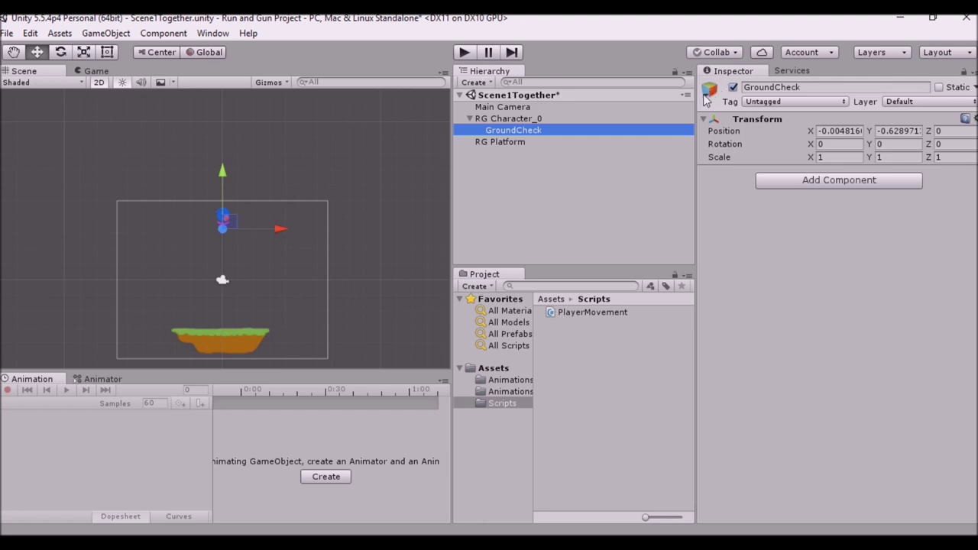
# Give GroundCheck a yellow label icon and zero its X and Y position
pyautogui.scroll(3, 256, 250)
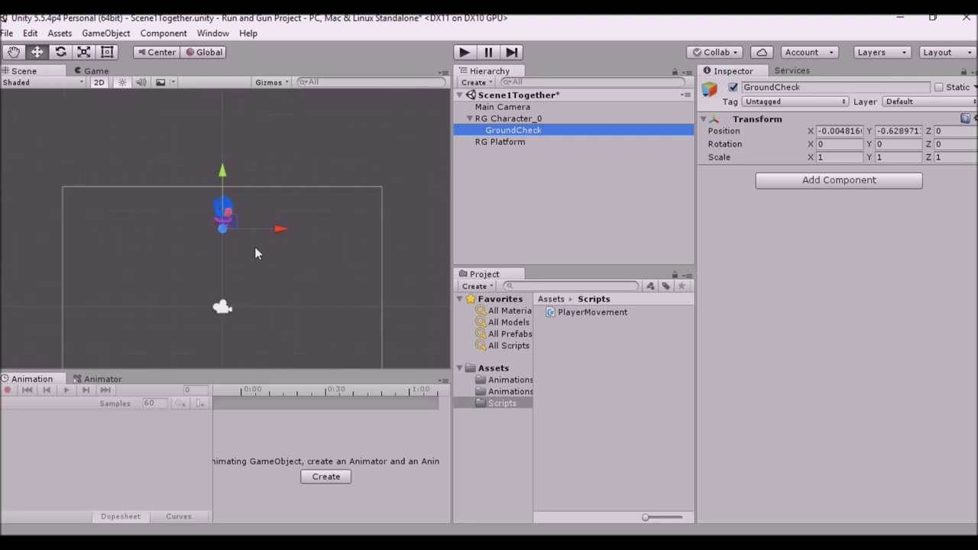
pyautogui.scroll(2, 254, 247)
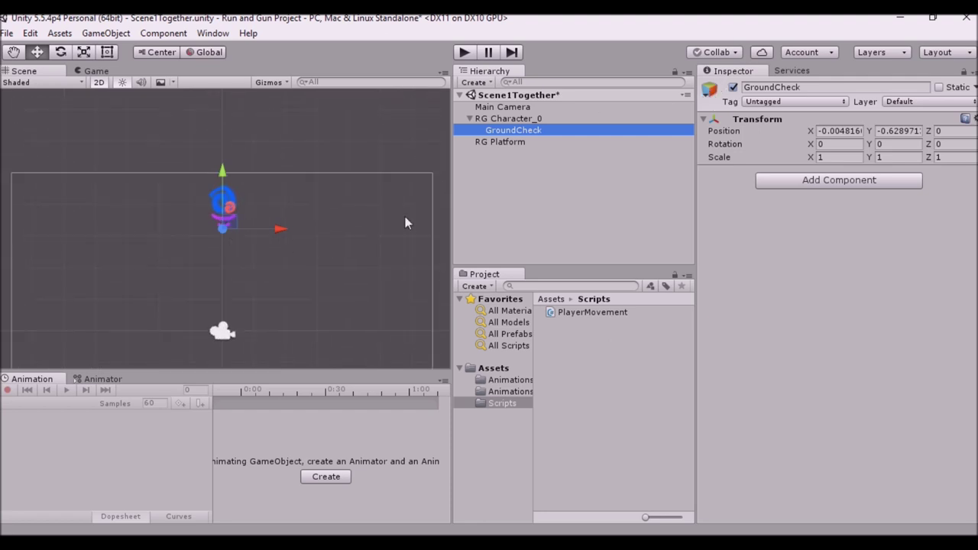
pyautogui.click(709, 90)
pyautogui.click(714, 135)
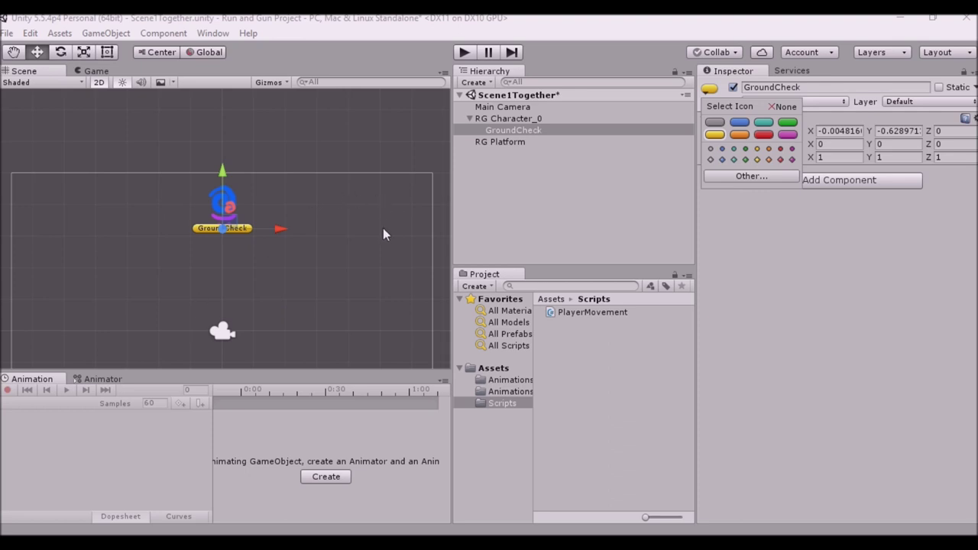
pyautogui.click(840, 130)
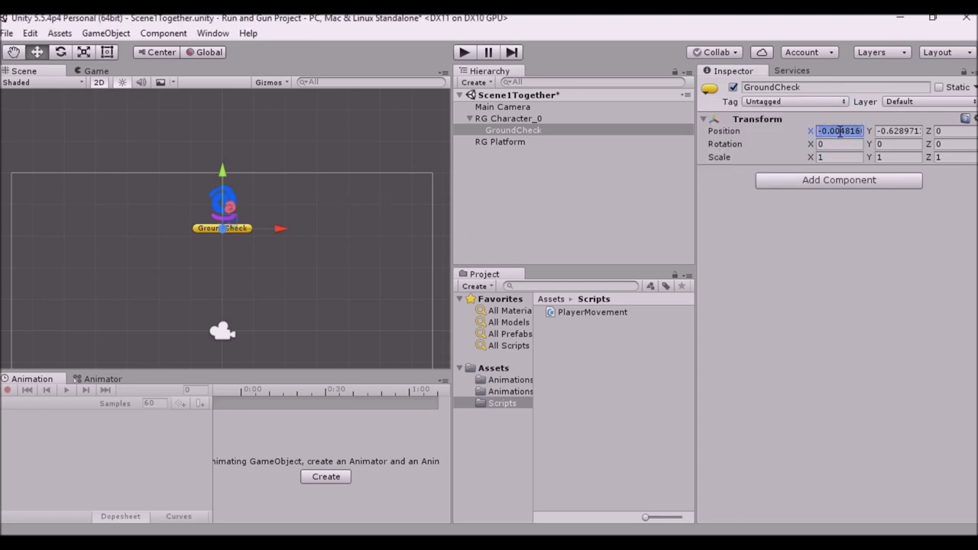
pyautogui.write('0')
pyautogui.click(899, 131)
pyautogui.write('0')
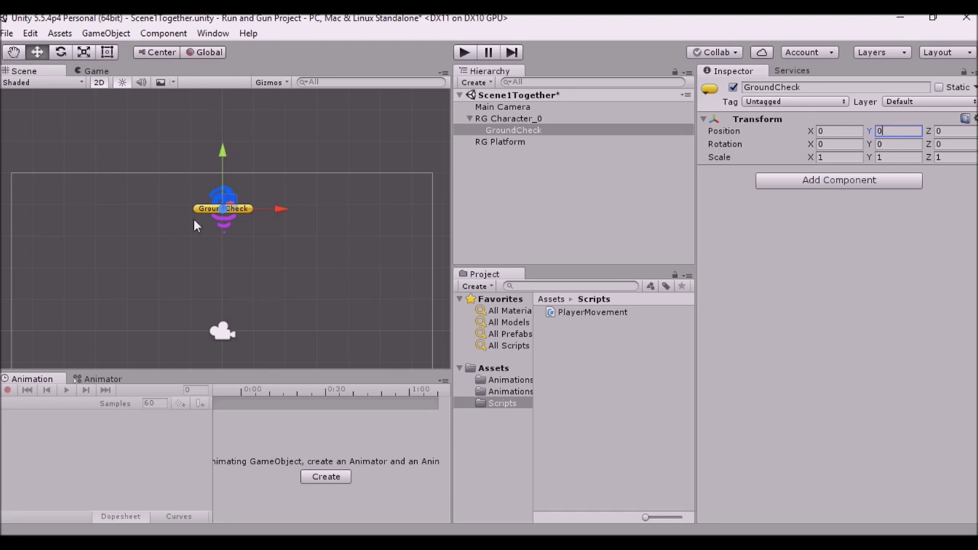
# Lower GroundCheck to the character's feet, setting its Y position to -0.8
pyautogui.press('q')
pyautogui.moveTo(298, 186); pyautogui.dragTo(315, 202, button='middle')
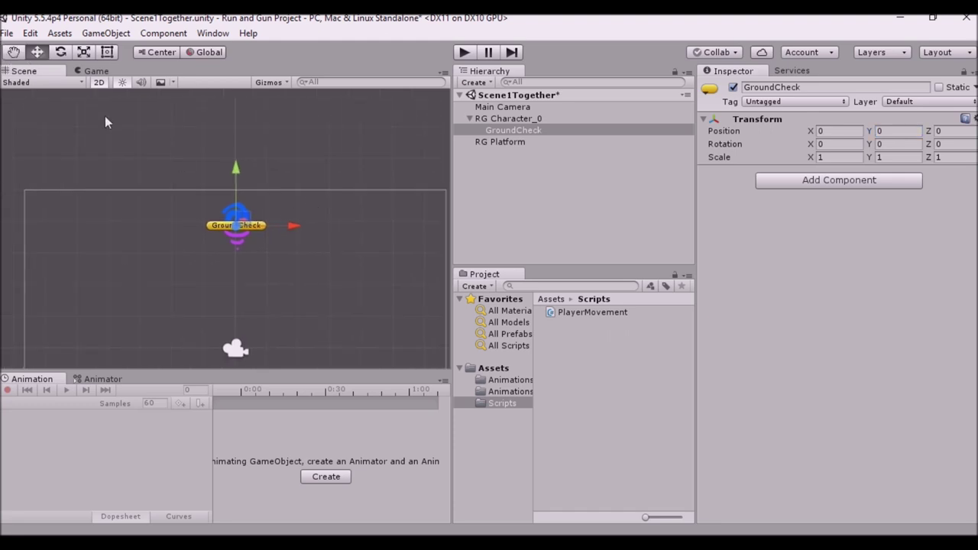
pyautogui.click(15, 53)
pyautogui.click(37, 52)
pyautogui.moveTo(234, 164); pyautogui.dragTo(235, 192)
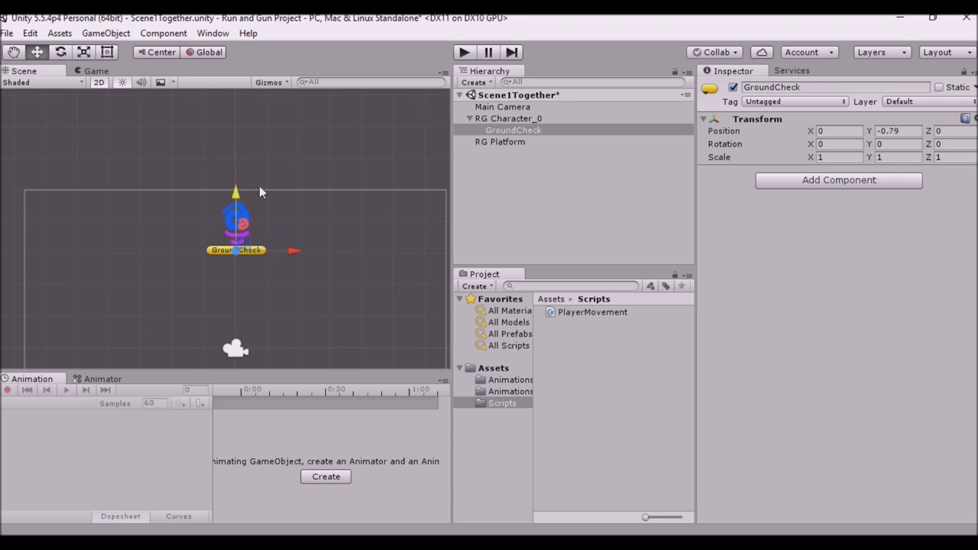
pyautogui.click(905, 130)
pyautogui.press('BackSpace')
pyautogui.press('BackSpace')
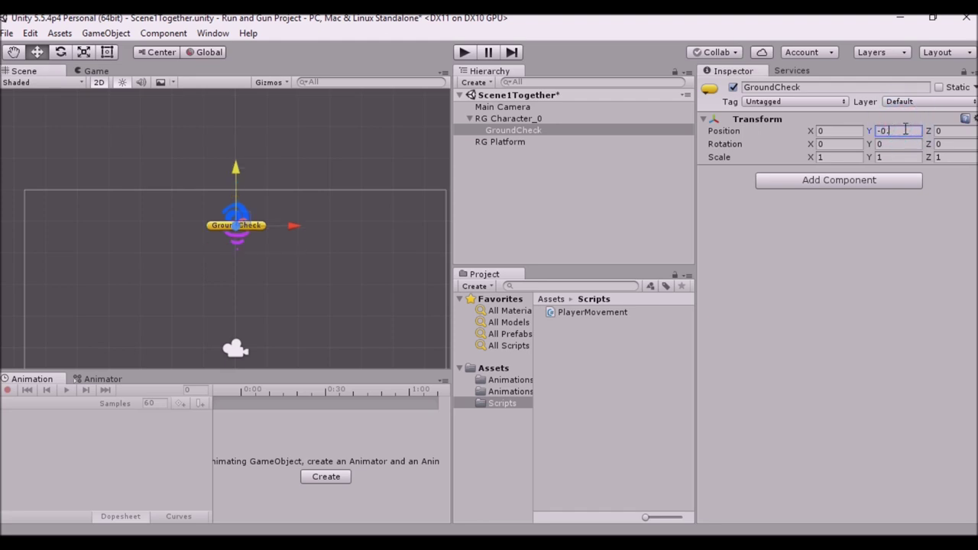
pyautogui.write('8')
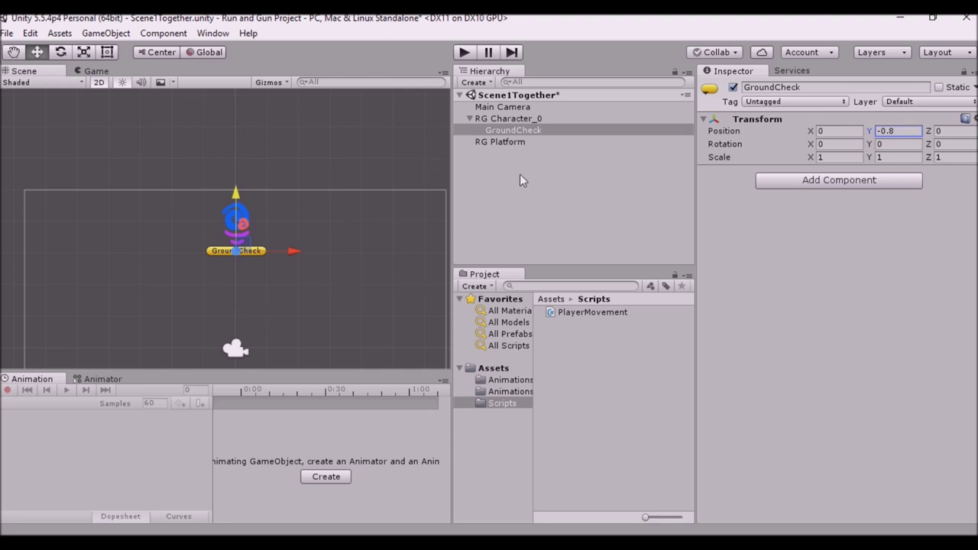
pyautogui.click(535, 120)
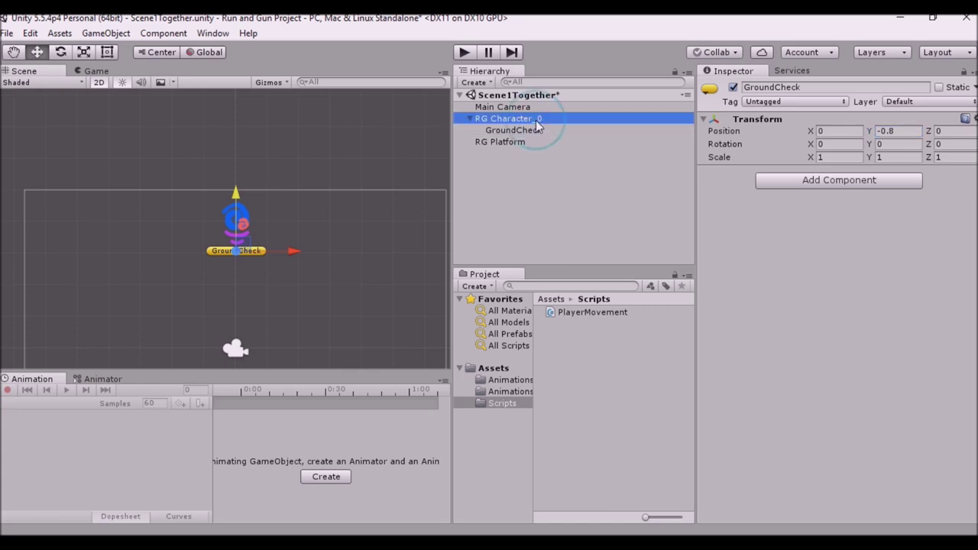
# Drag GroundCheck into the Player Movement script's Ground Check slot on RG Character_0
pyautogui.scroll(-5, 839, 277)
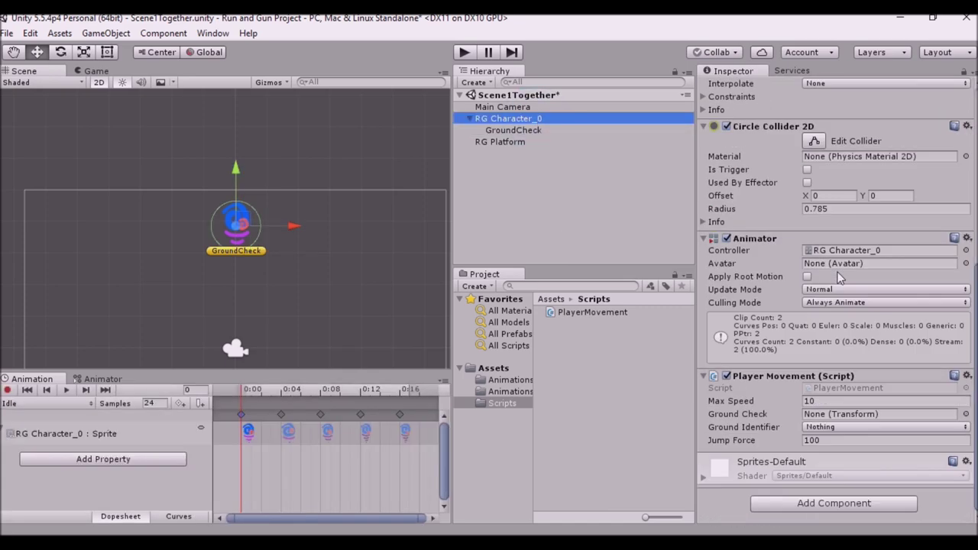
pyautogui.moveTo(510, 134); pyautogui.dragTo(828, 416)
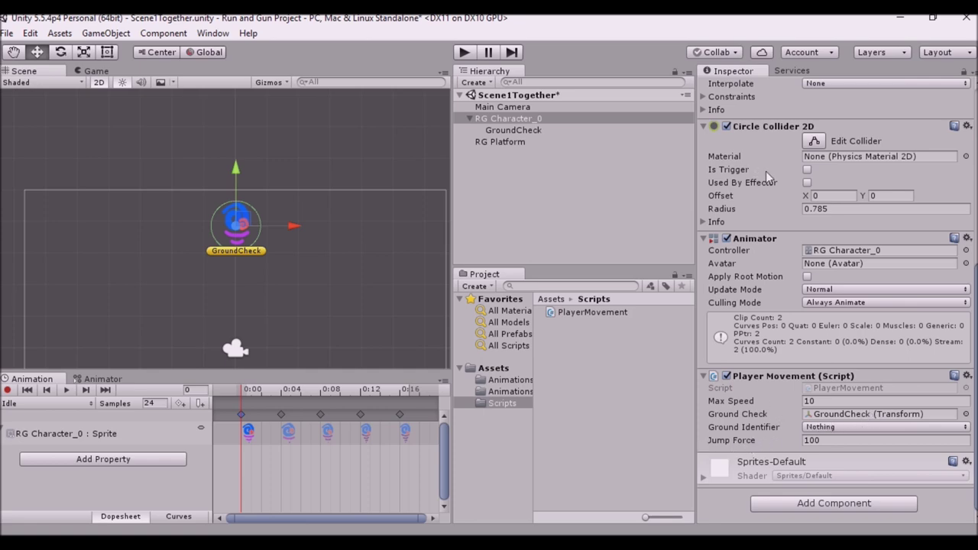
pyautogui.scroll(10, 768, 177)
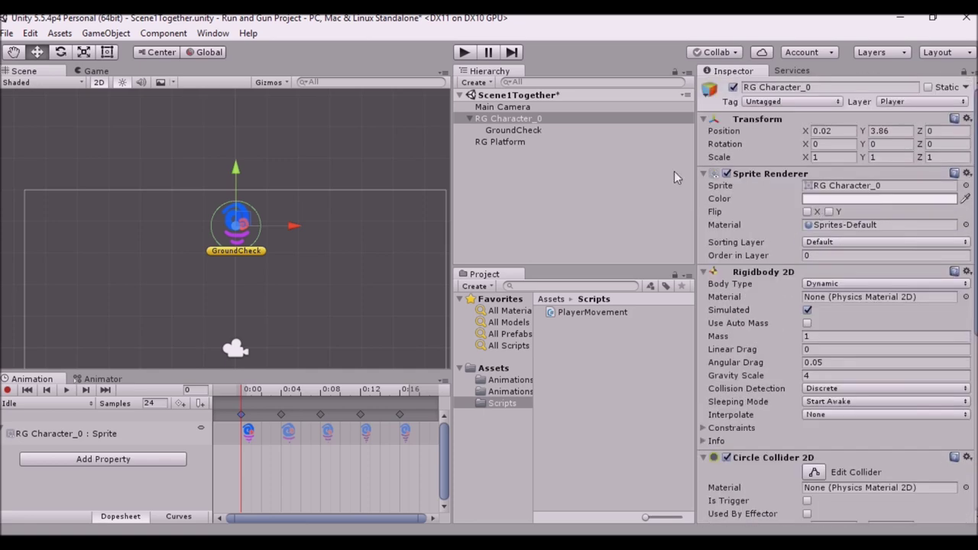
# Add a new Player layer through the character's Layer dropdown settings
pyautogui.click(938, 102)
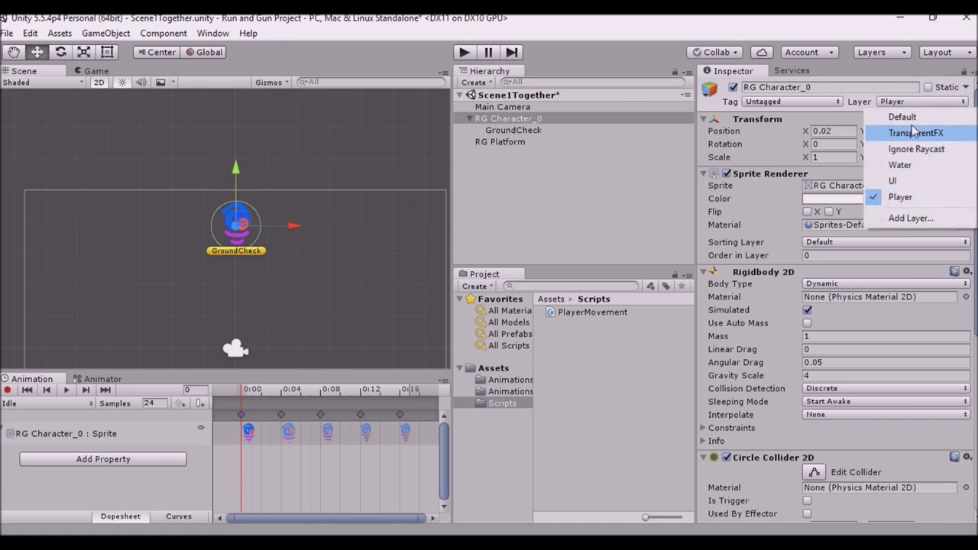
pyautogui.click(903, 116)
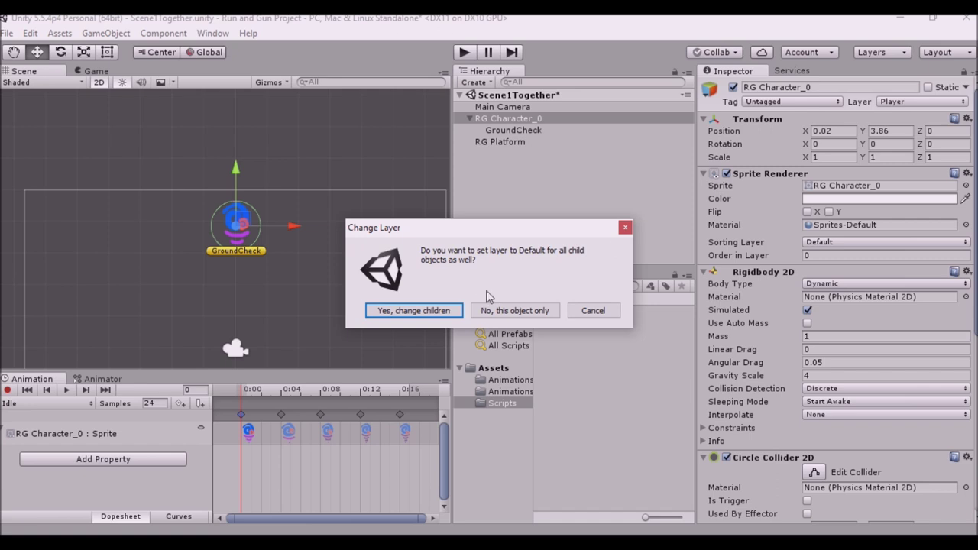
pyautogui.click(427, 310)
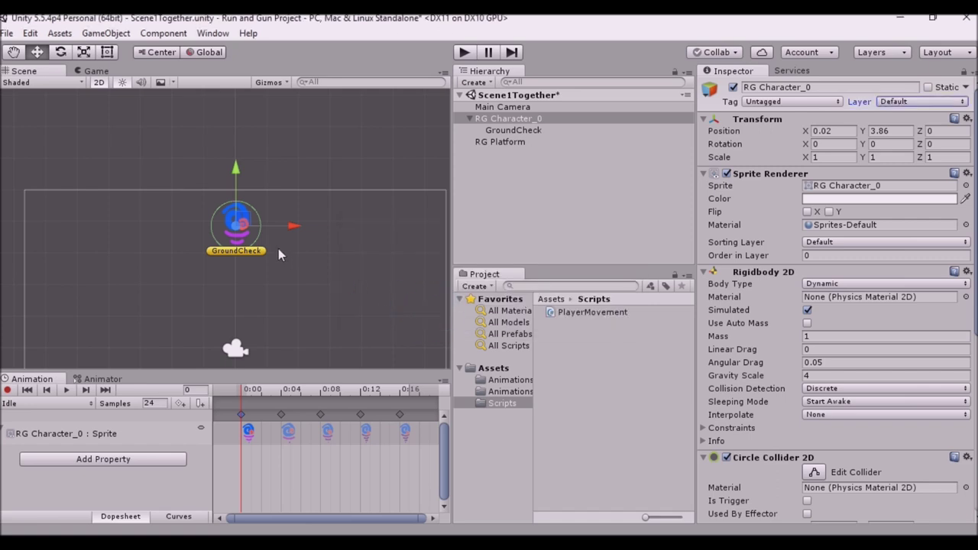
pyautogui.click(955, 102)
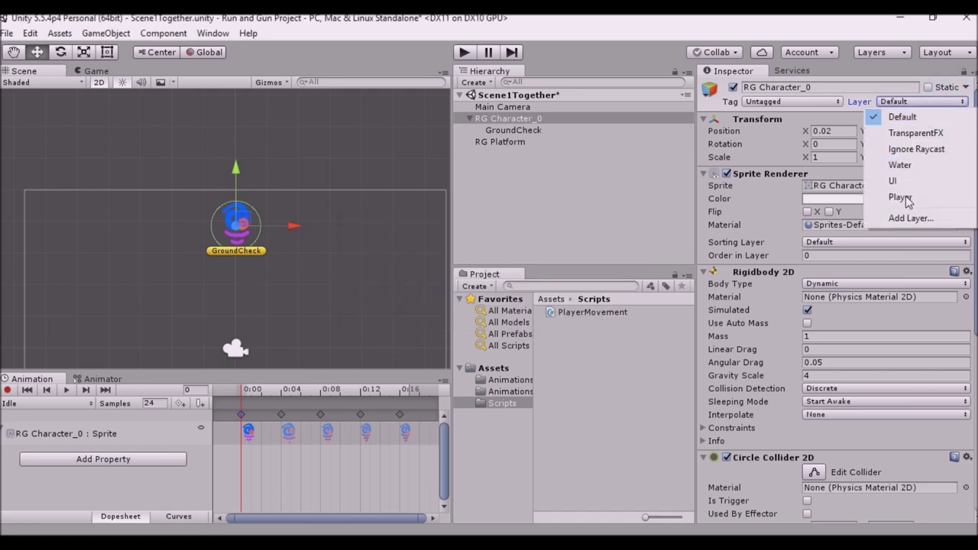
pyautogui.click(898, 219)
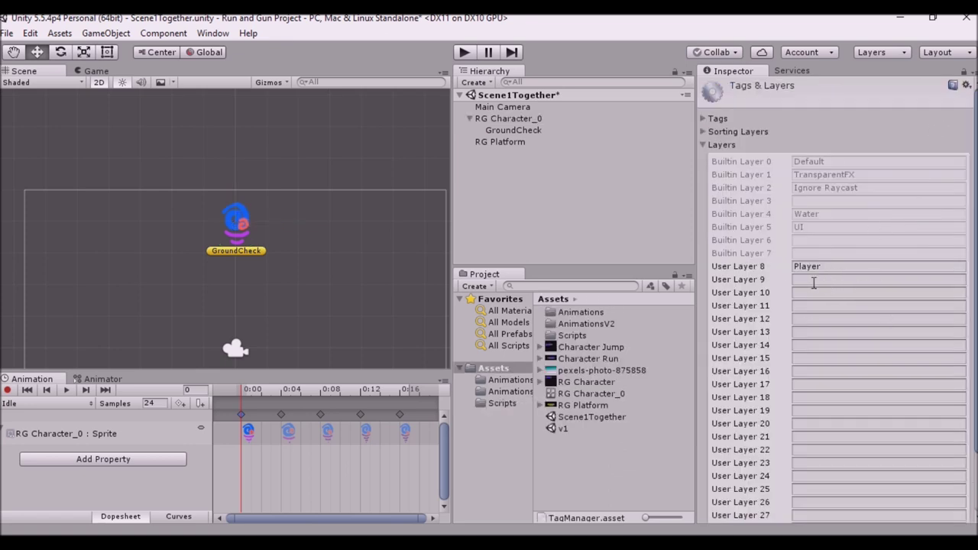
pyautogui.scroll(-3, 859, 329)
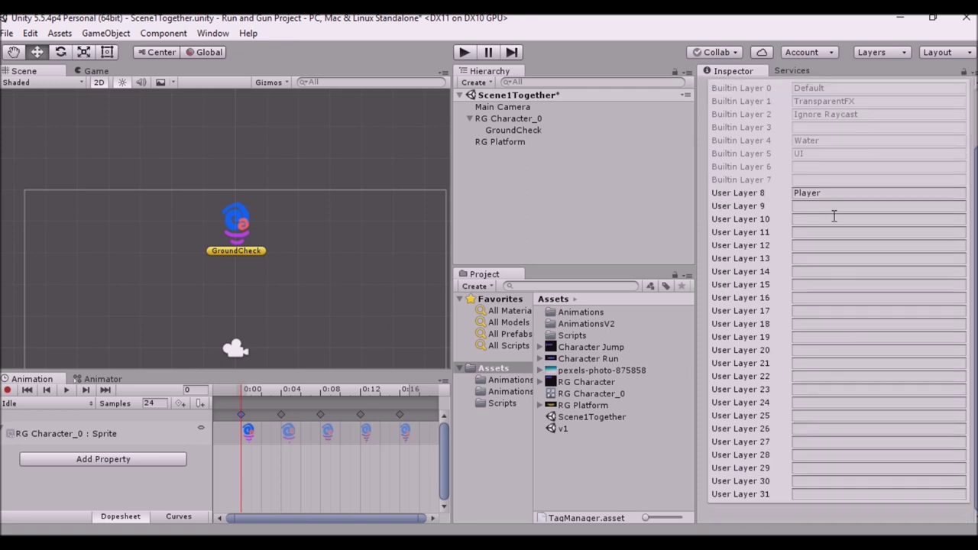
pyautogui.scroll(3, 857, 227)
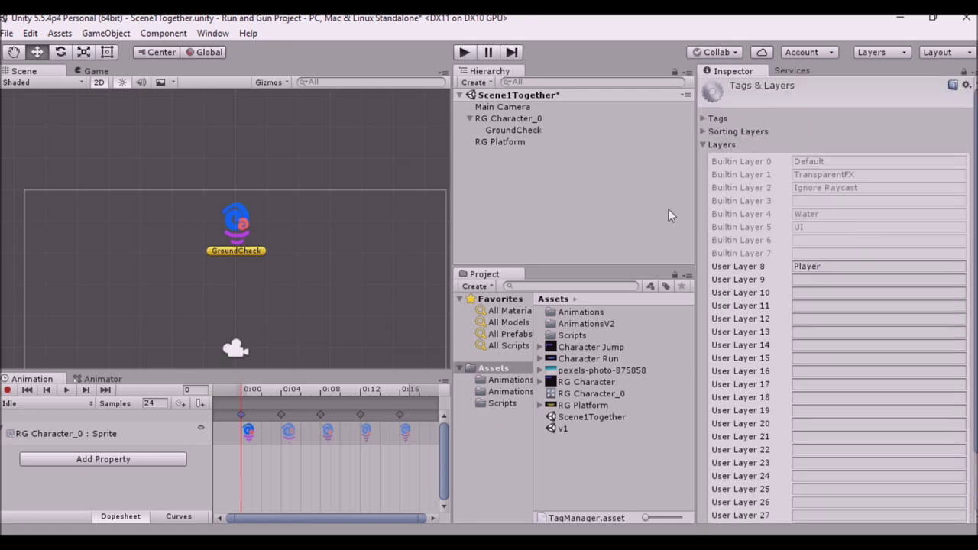
# Put RG Character_0 and its GroundCheck child on the Player layer
pyautogui.click(516, 119)
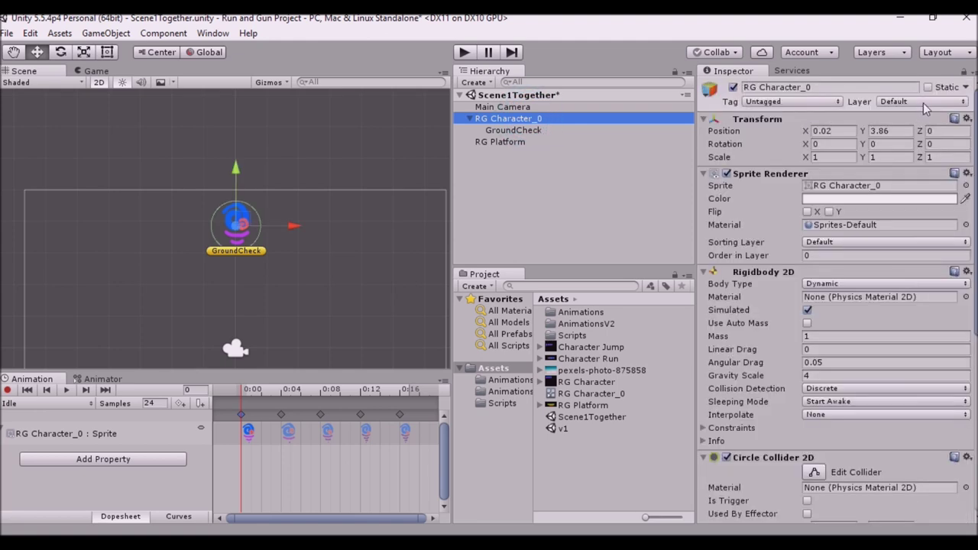
pyautogui.click(924, 102)
pyautogui.click(896, 198)
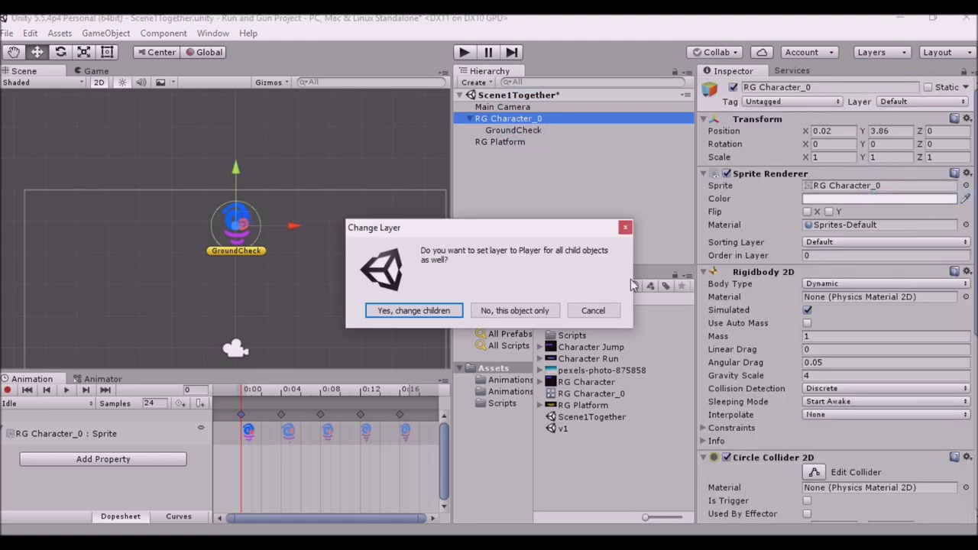
pyautogui.click(401, 311)
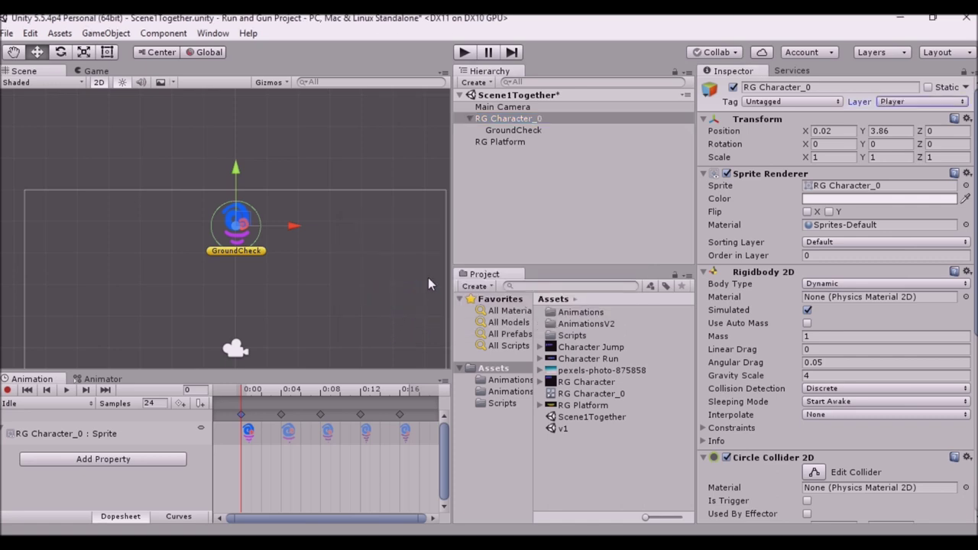
pyautogui.click(506, 130)
pyautogui.click(508, 119)
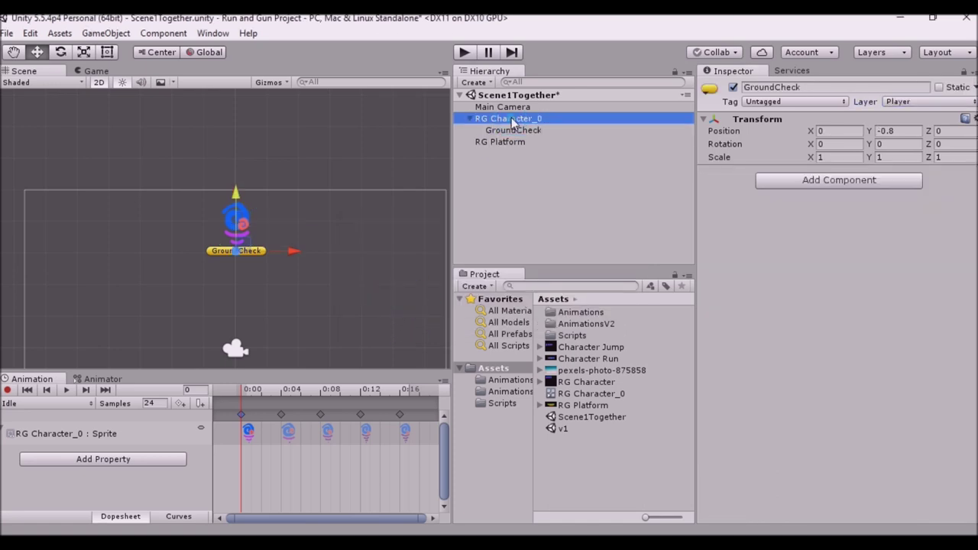
# Set Ground Identifier to Everything, then exclude Player so it reads Mixed
pyautogui.scroll(-5, 867, 229)
pyautogui.scroll(-3, 867, 231)
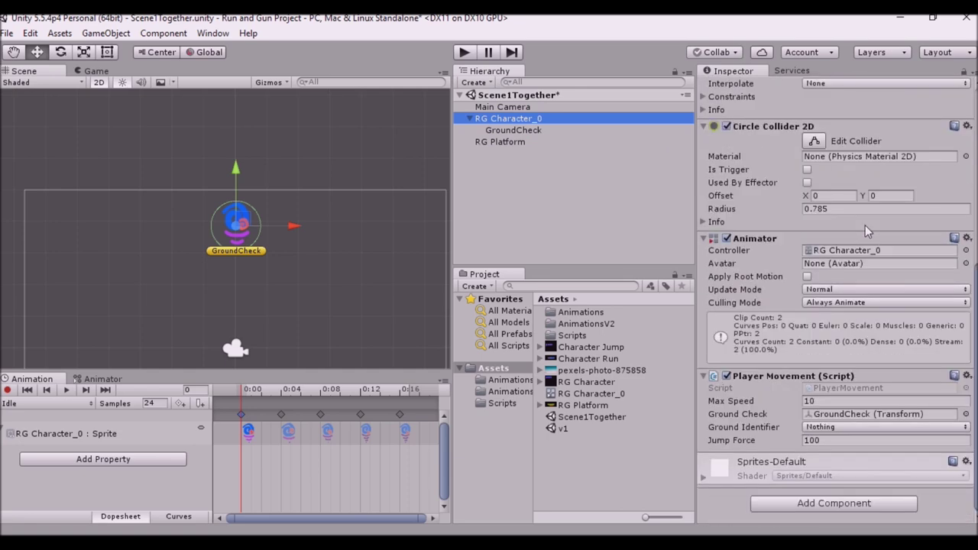
pyautogui.click(819, 427)
pyautogui.click(850, 327)
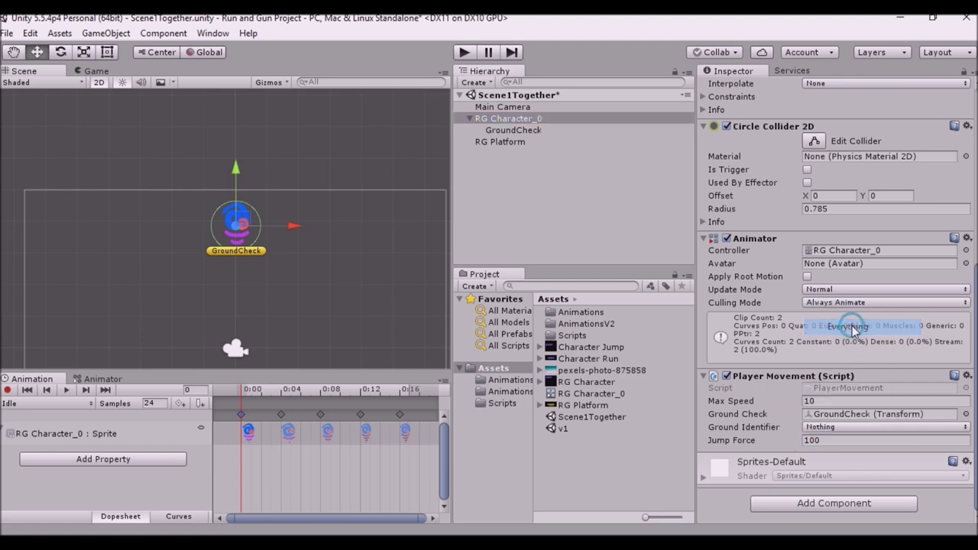
pyautogui.click(858, 428)
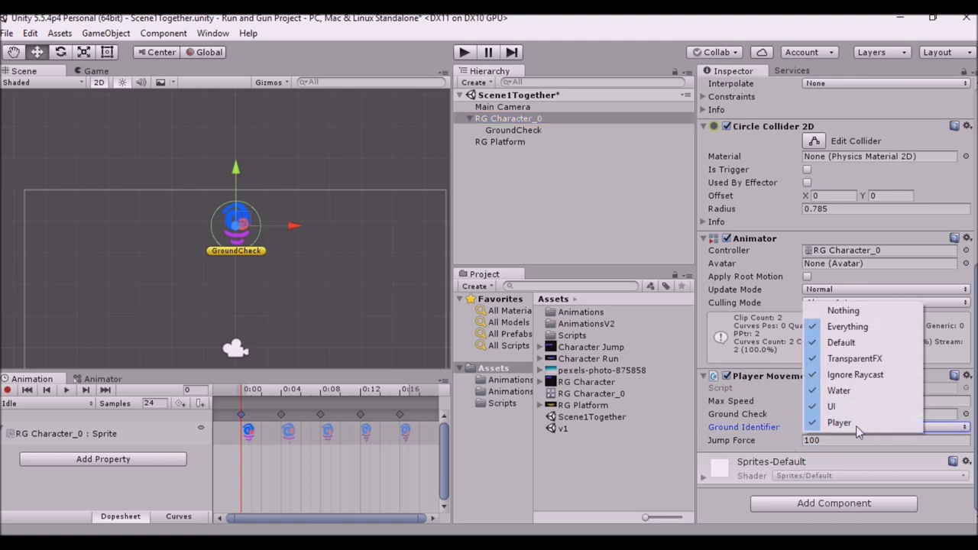
pyautogui.click(825, 422)
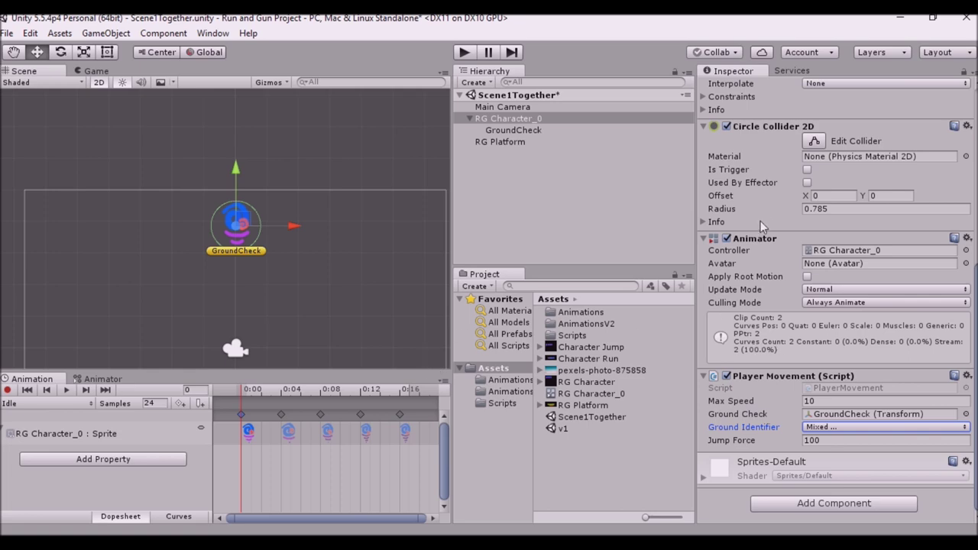
# Zoom out and select the RG Platform grass platform below the character
pyautogui.scroll(5, 765, 216)
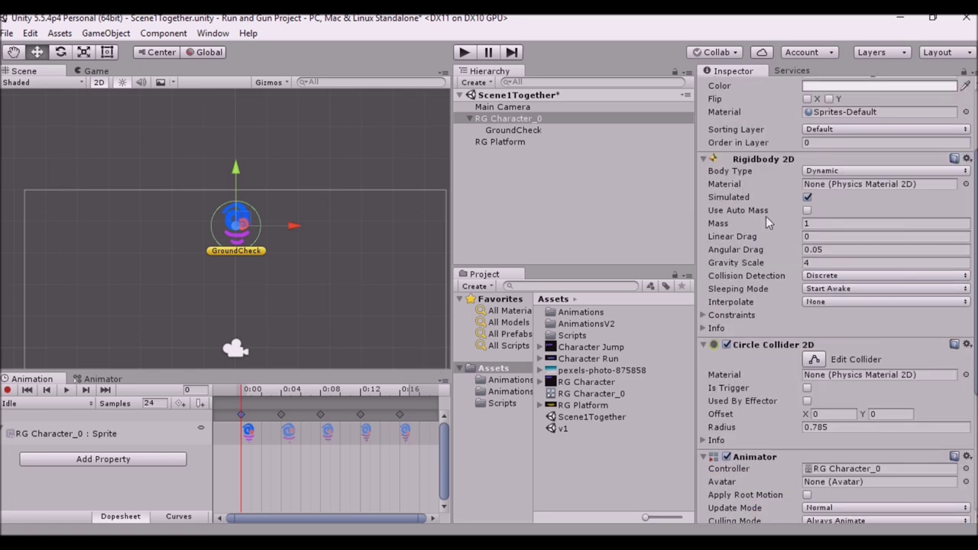
pyautogui.scroll(-5, 274, 229)
pyautogui.scroll(-3, 278, 300)
pyautogui.click(258, 313)
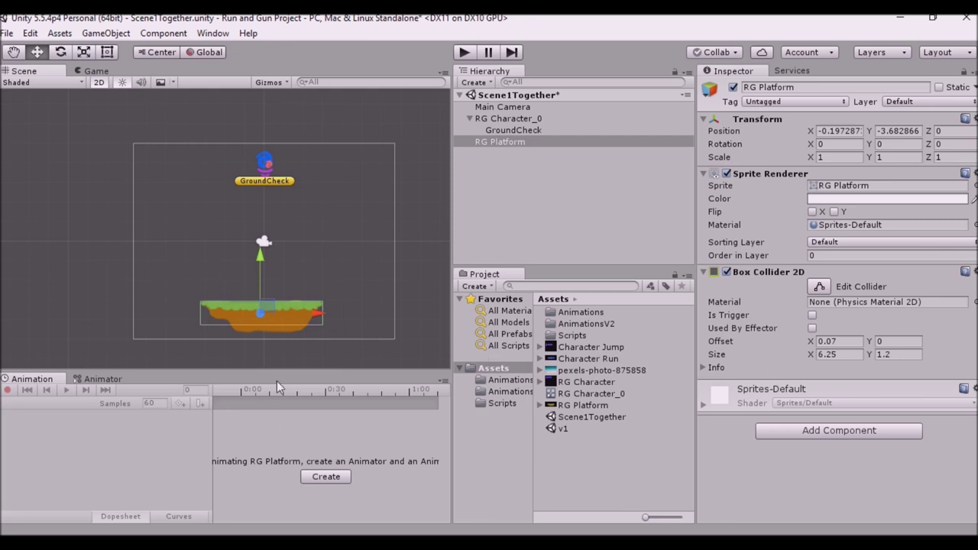
# In RG Character_0's Animator graph, add a Float parameter named Speed
pyautogui.click(508, 118)
pyautogui.click(104, 379)
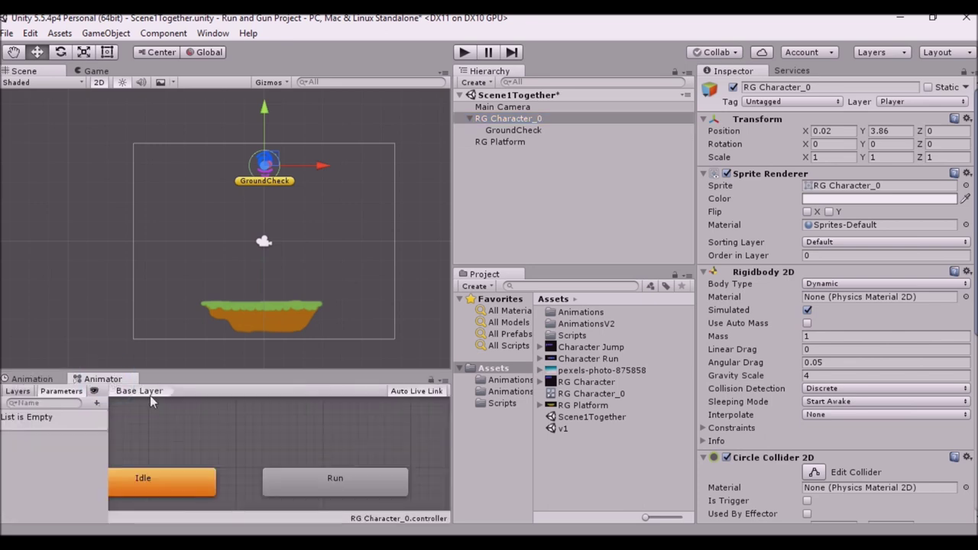
pyautogui.moveTo(223, 470); pyautogui.dragTo(319, 437, button='middle')
pyautogui.moveTo(127, 459); pyautogui.dragTo(150, 467, button='middle')
pyautogui.moveTo(308, 433); pyautogui.dragTo(223, 420, button='middle')
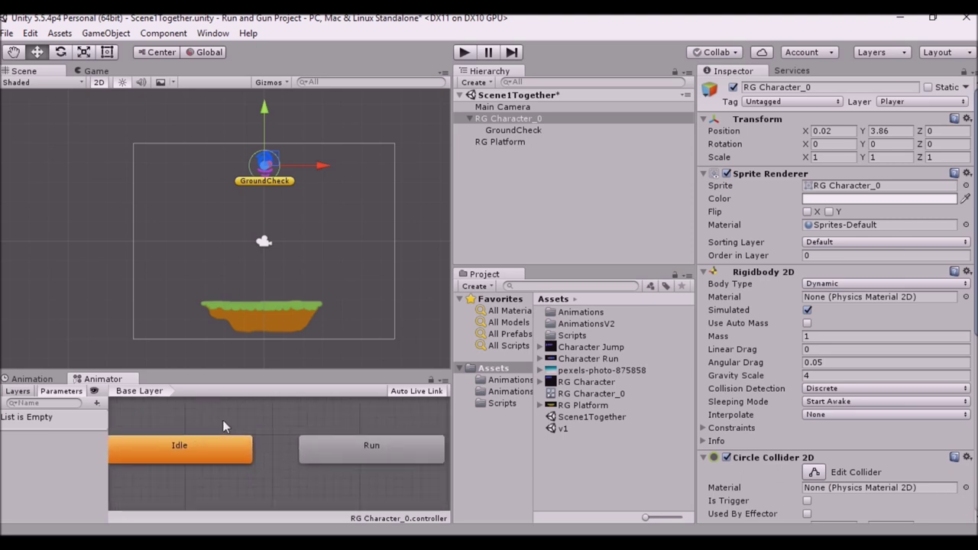
pyautogui.click(97, 404)
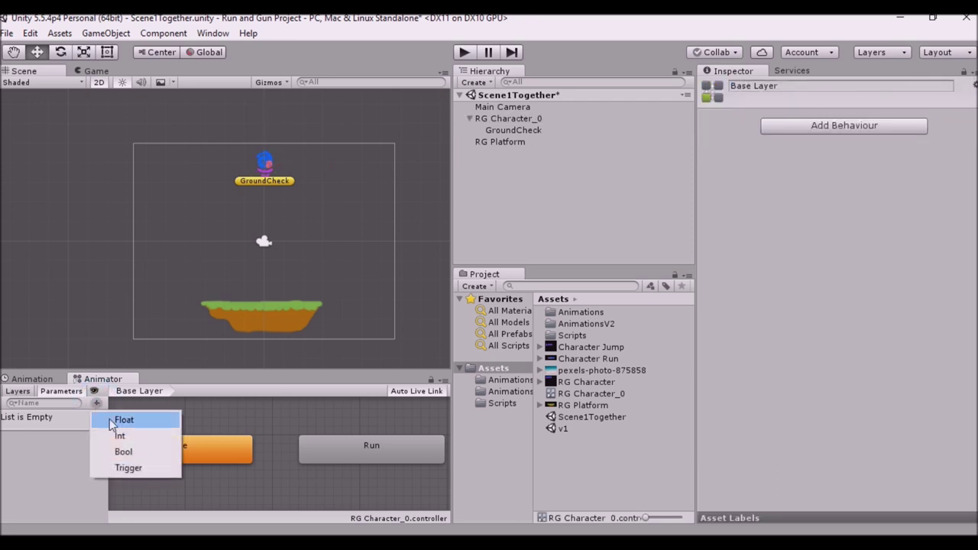
pyautogui.click(122, 420)
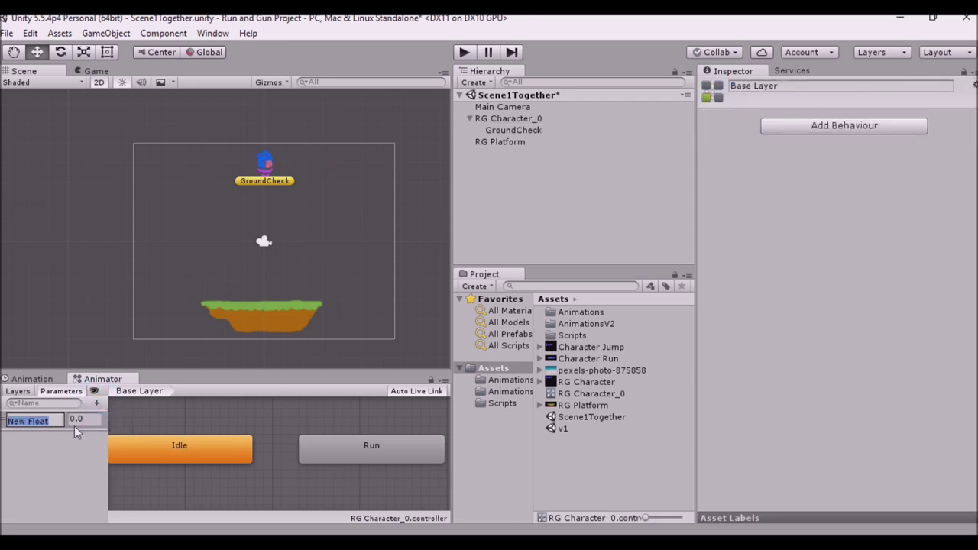
pyautogui.write('Speed", GetComponent<Rigidbody2D>().velocity.y);')
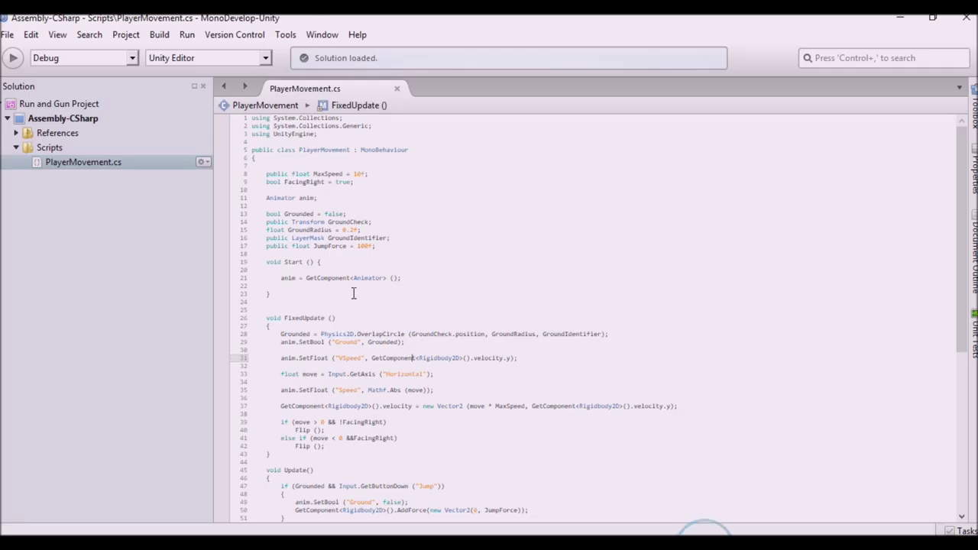
# Scroll through the PlayerMovement.cs script in MonoDevelop to review it
pyautogui.scroll(-2, 386, 320)
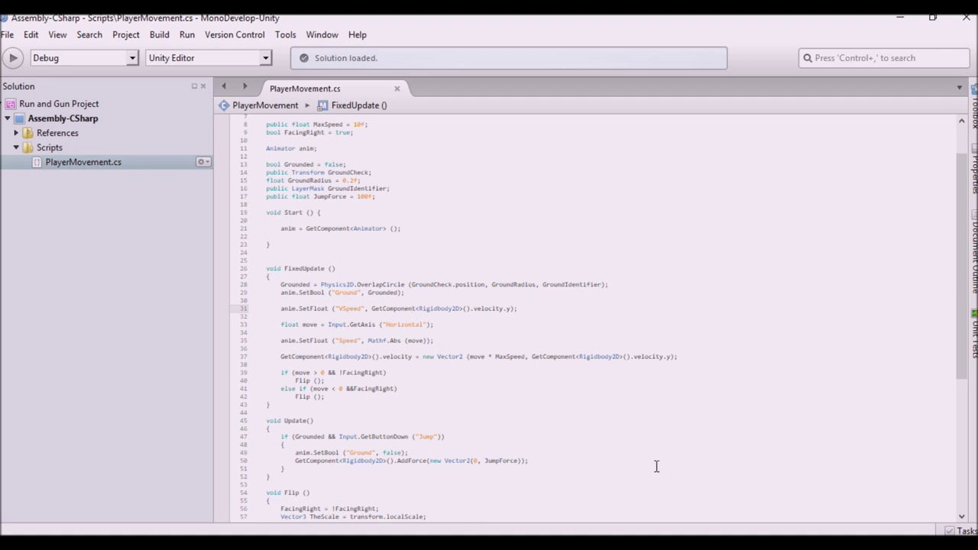
pyautogui.moveTo(638, 544)
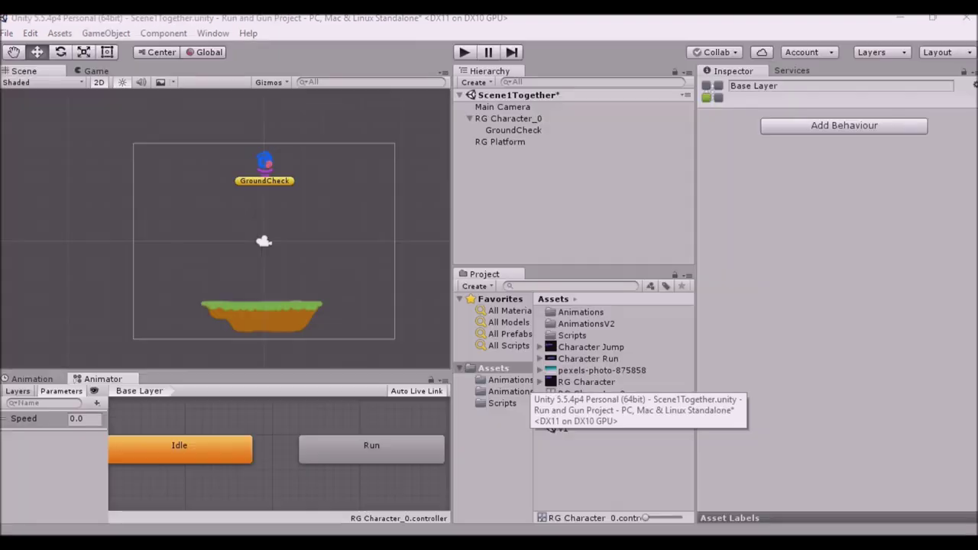
# Back in Unity, add a VSpeed float parameter and a Ground bool parameter to the Animator
pyautogui.click(639, 493)
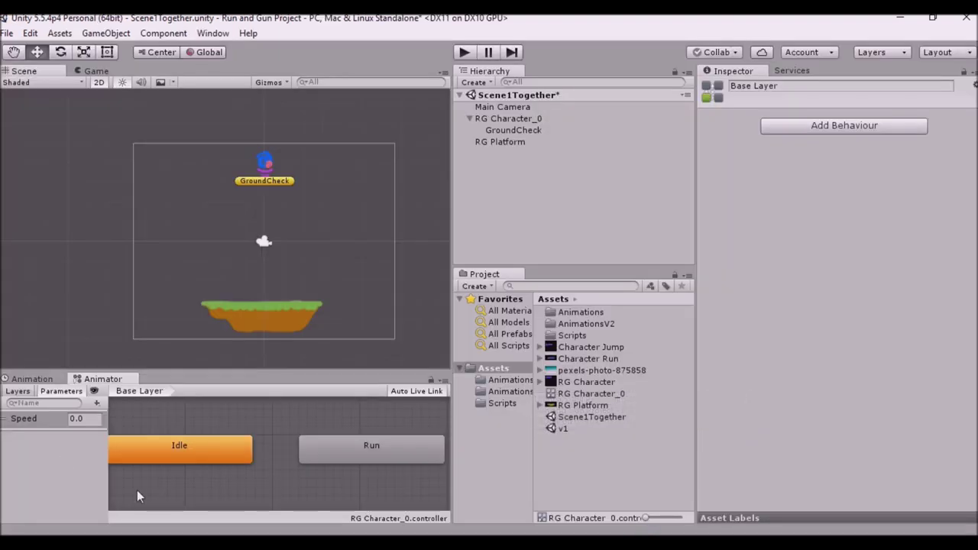
pyautogui.click(96, 403)
pyautogui.click(121, 420)
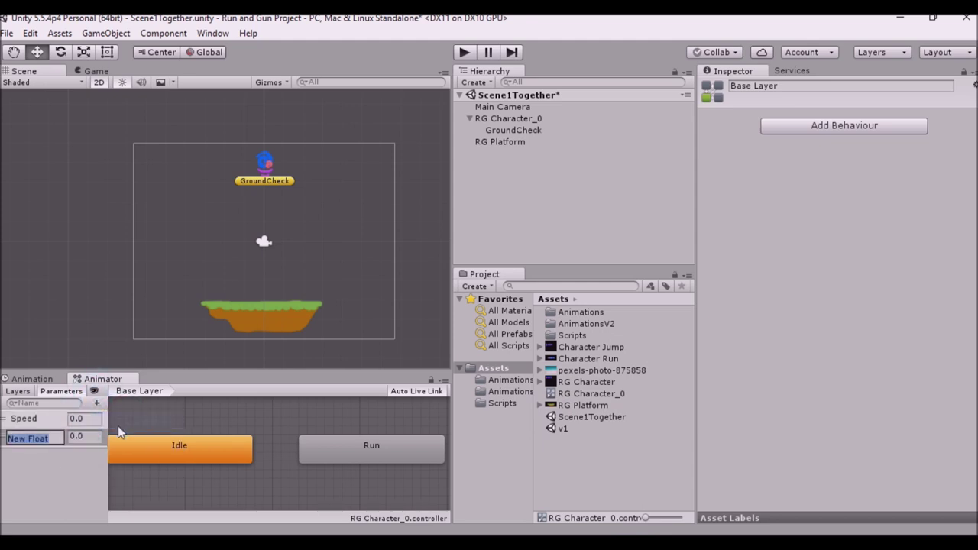
pyautogui.write('VSpeed')
pyautogui.press('Return')
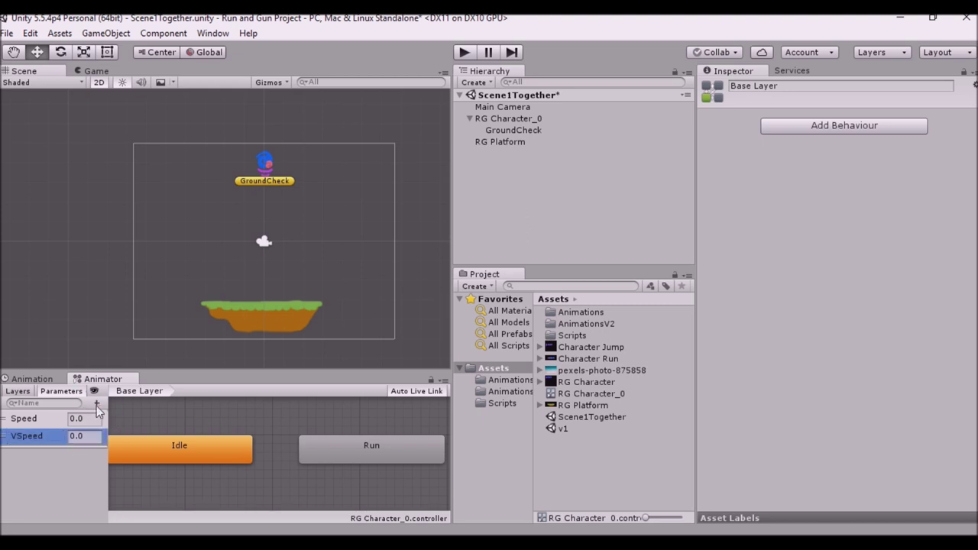
pyautogui.click(96, 402)
pyautogui.click(123, 452)
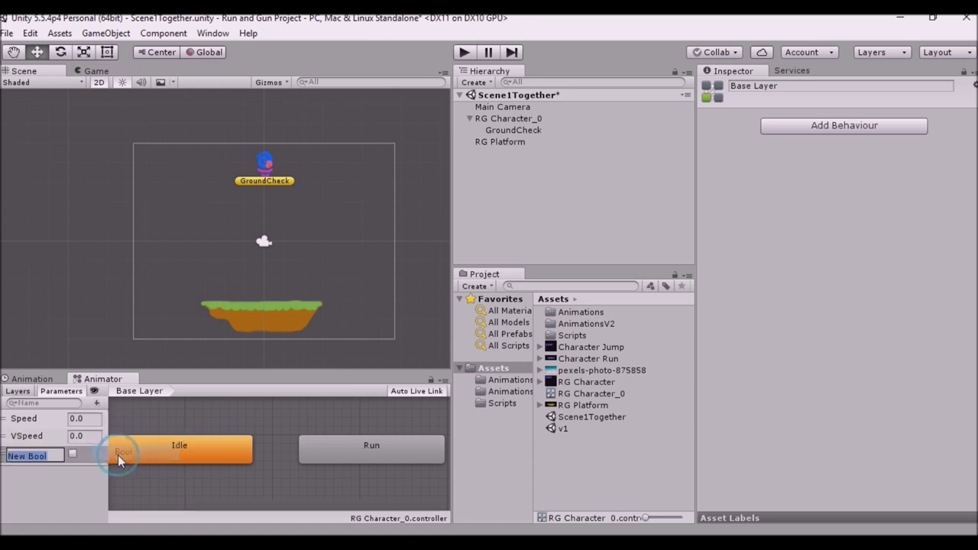
pyautogui.write('Ground')
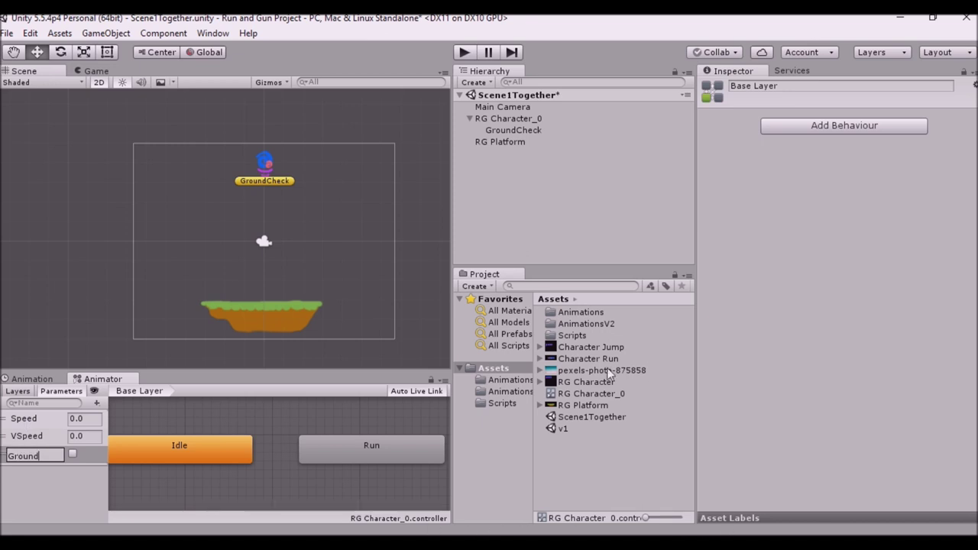
pyautogui.click(20, 480)
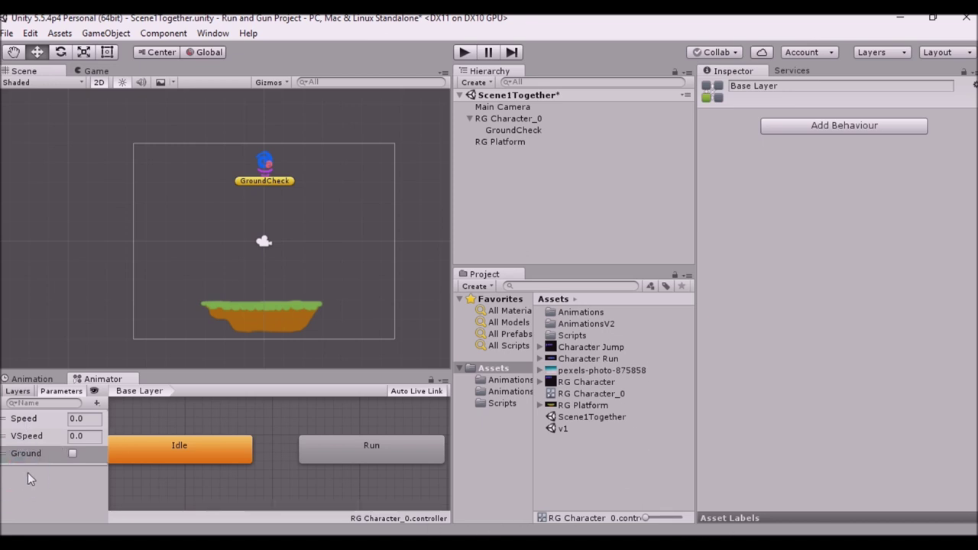
pyautogui.press('Up')
pyautogui.press('Up')
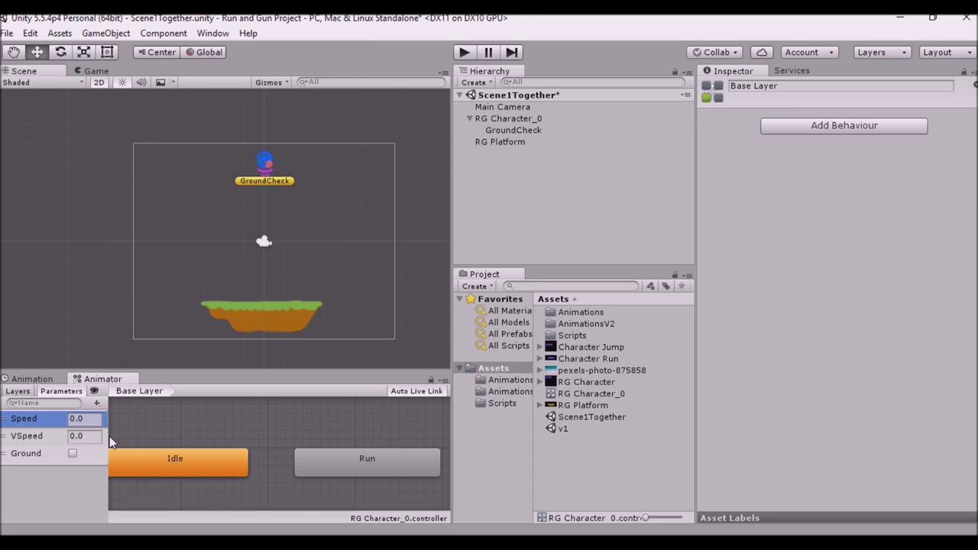
# Create transitions from Idle to Run and from Run back to Idle
pyautogui.click(243, 463)
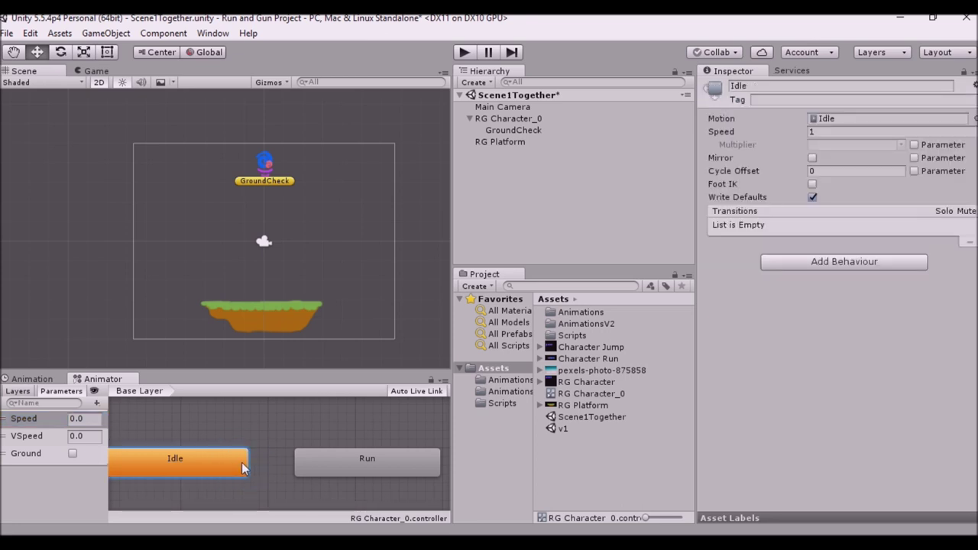
pyautogui.rightClick(241, 462)
pyautogui.click(341, 388)
pyautogui.click(340, 465)
pyautogui.click(304, 457)
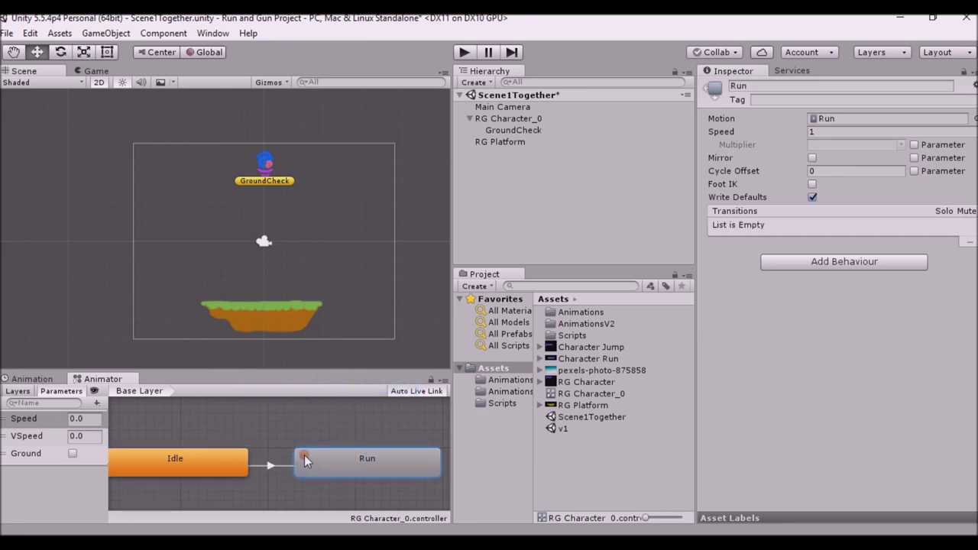
pyautogui.rightClick(304, 457)
pyautogui.click(356, 464)
pyautogui.click(238, 457)
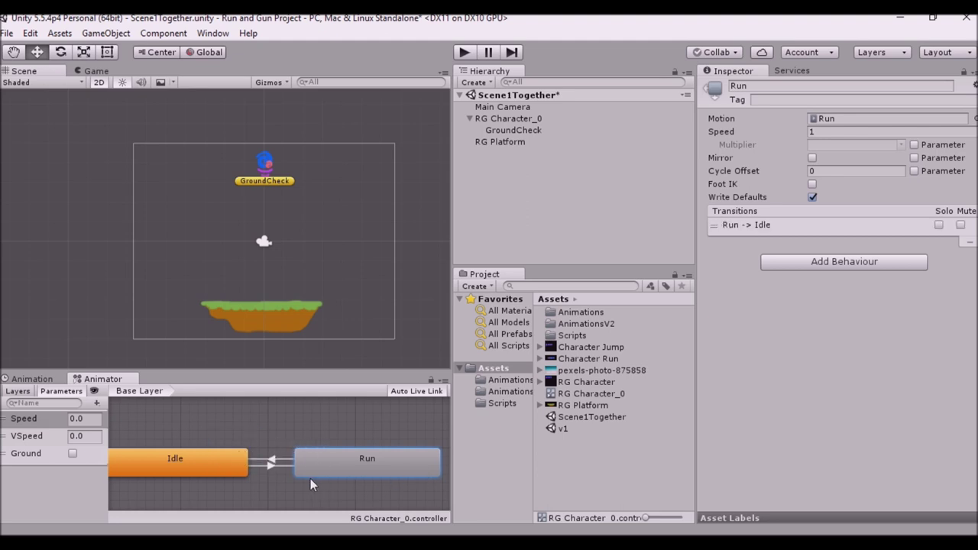
# Give the Idle→Run transition a Speed Greater 0.1 condition
pyautogui.click(271, 465)
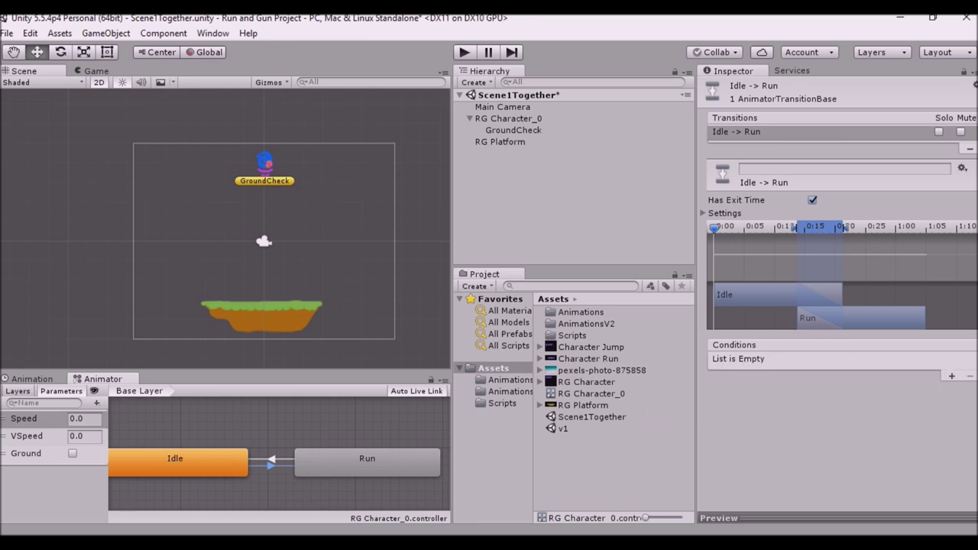
pyautogui.click(951, 376)
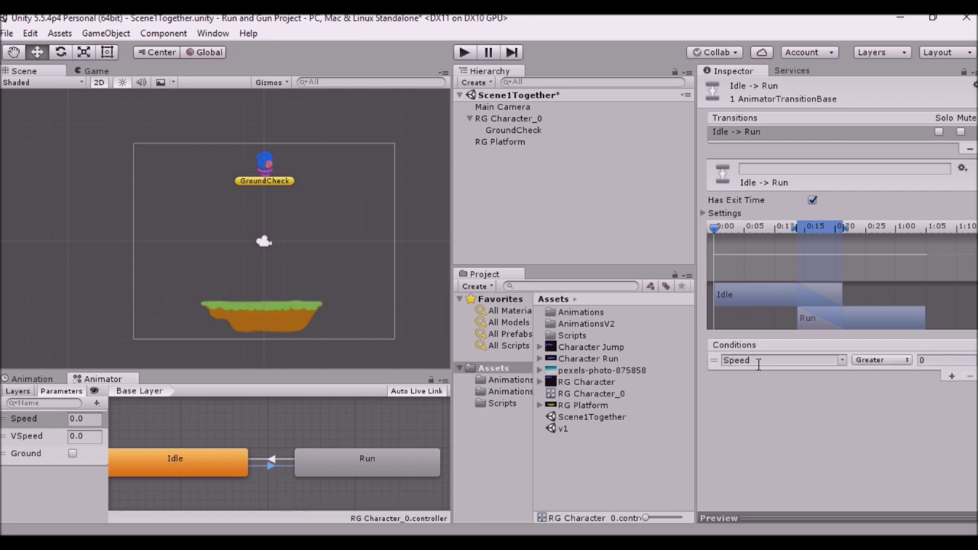
pyautogui.click(926, 360)
# Give the Run→Idle transition a Speed Less 0.1 condition
pyautogui.click(272, 459)
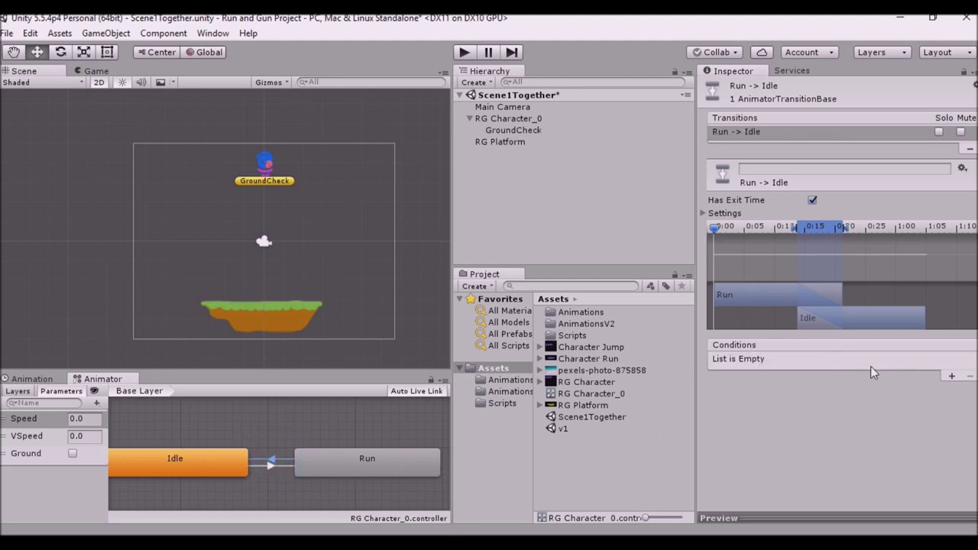
pyautogui.click(955, 376)
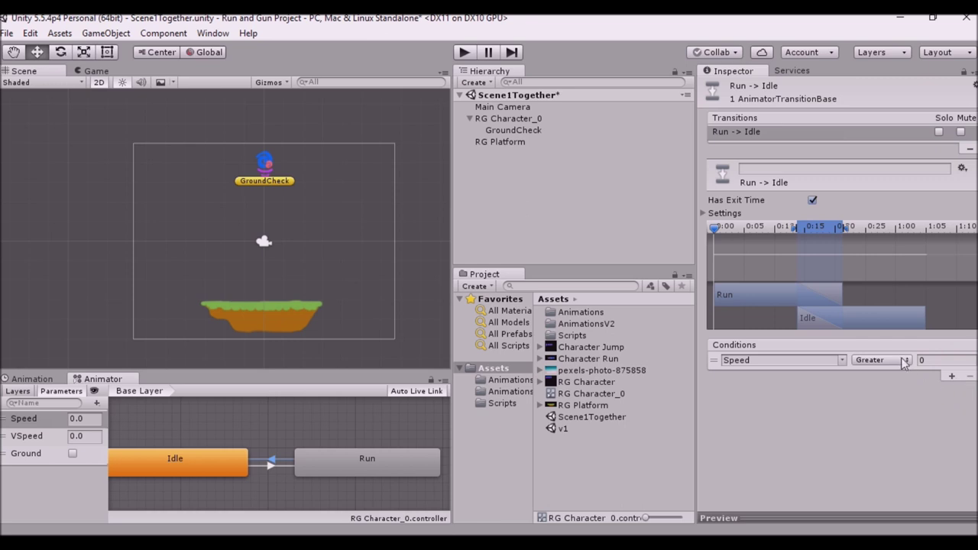
pyautogui.click(902, 360)
pyautogui.click(880, 392)
pyautogui.click(936, 360)
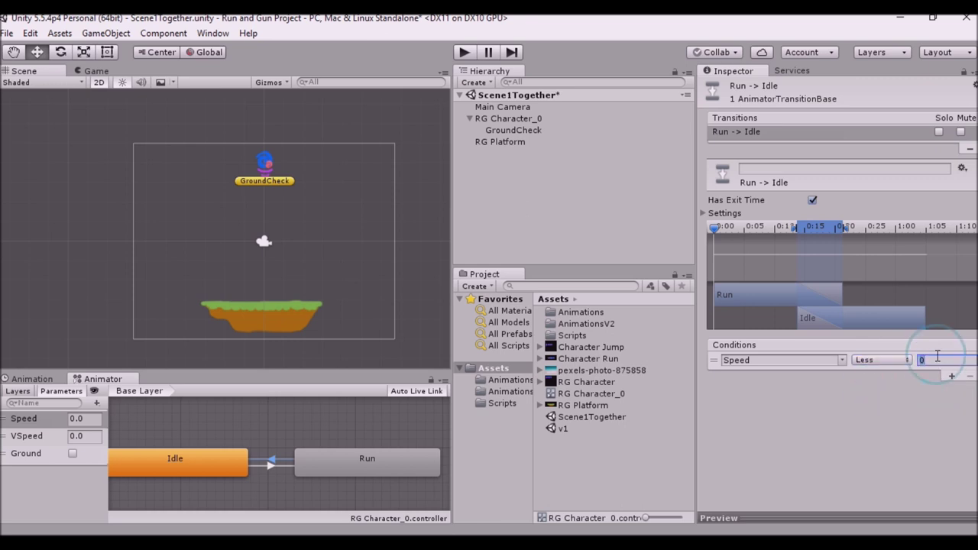
pyautogui.write('.1')
pyautogui.press('Return')
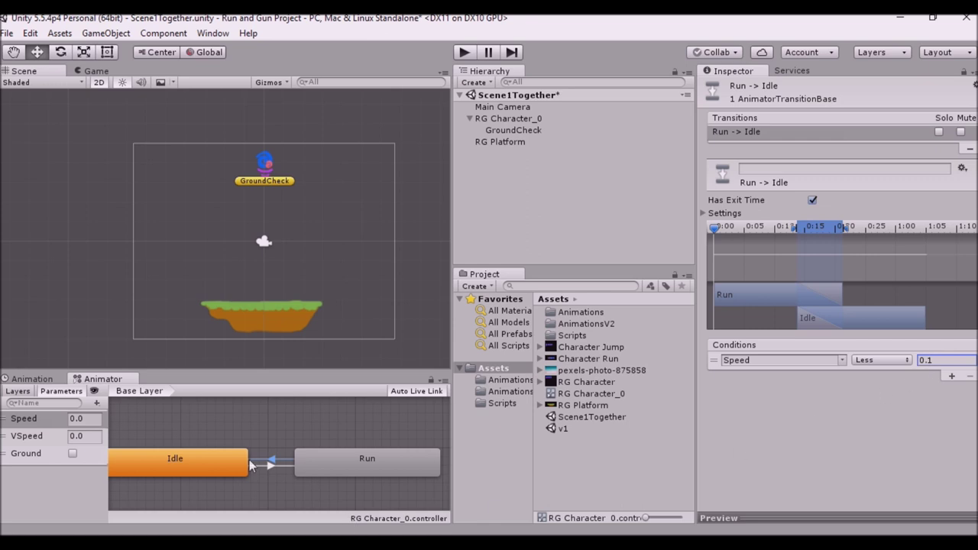
pyautogui.moveTo(218, 427); pyautogui.dragTo(270, 426, button='middle')
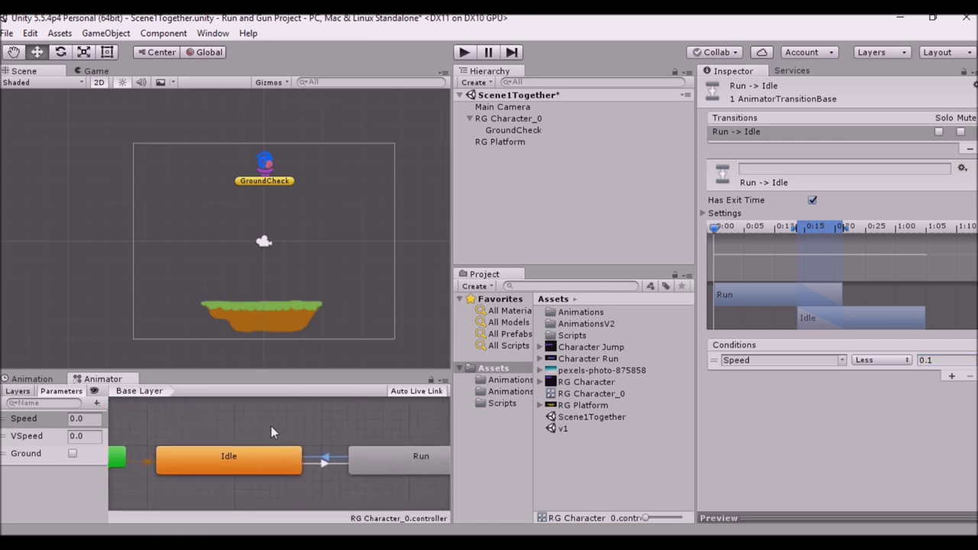
pyautogui.scroll(-2, 265, 426)
pyautogui.scroll(2, 255, 428)
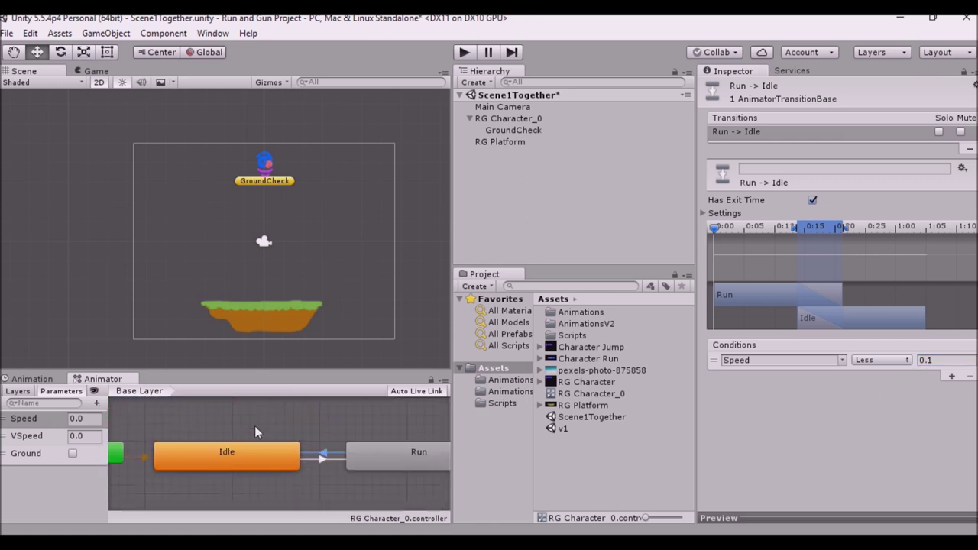
pyautogui.moveTo(246, 424); pyautogui.dragTo(322, 446, button='middle')
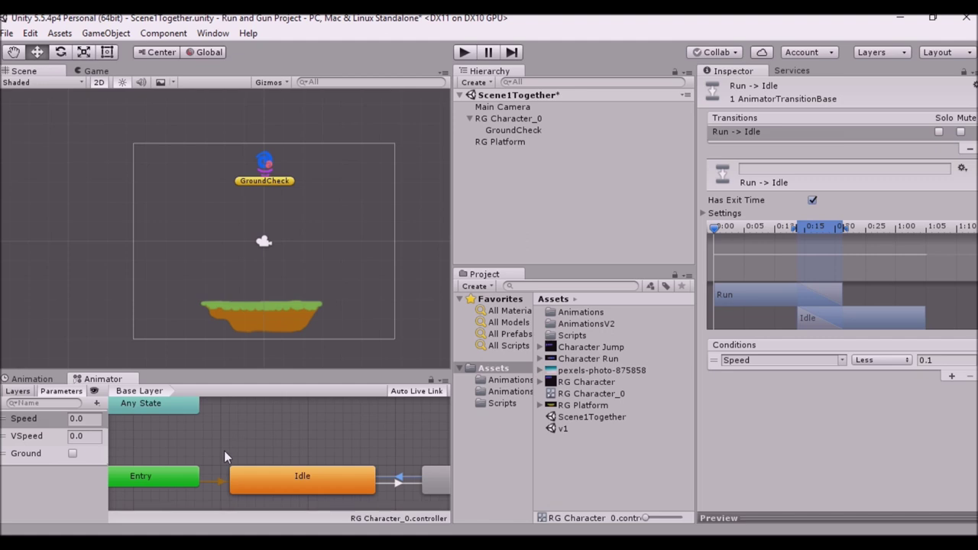
pyautogui.moveTo(232, 445); pyautogui.dragTo(217, 456, button='middle')
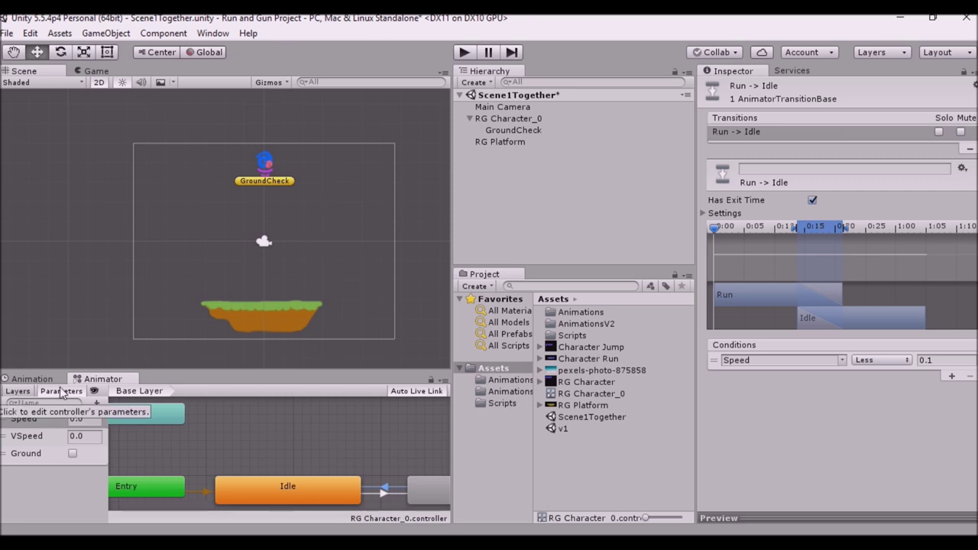
pyautogui.click(31, 379)
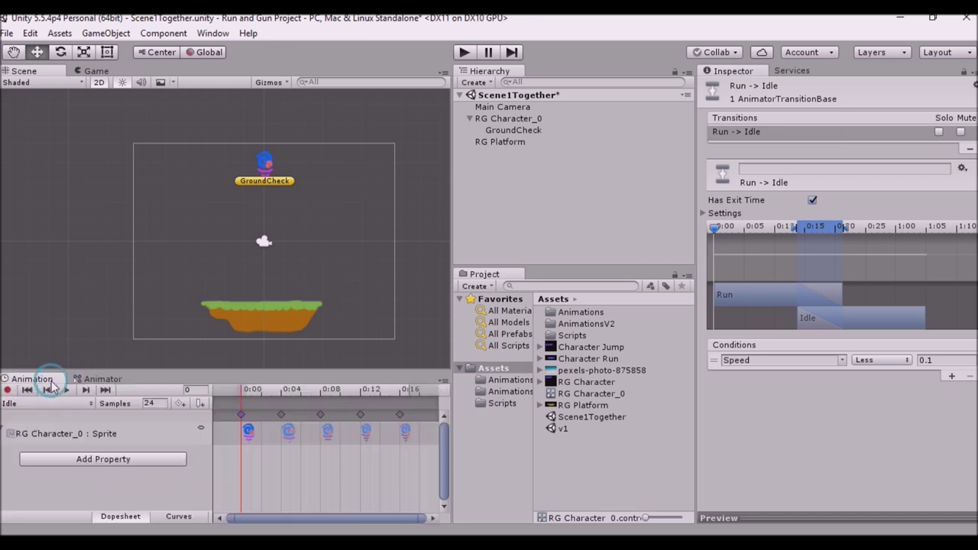
# With RG Character_0 selected, create a new animation clip J1 saved in AnimationsV2
pyautogui.click(84, 406)
pyautogui.click(72, 434)
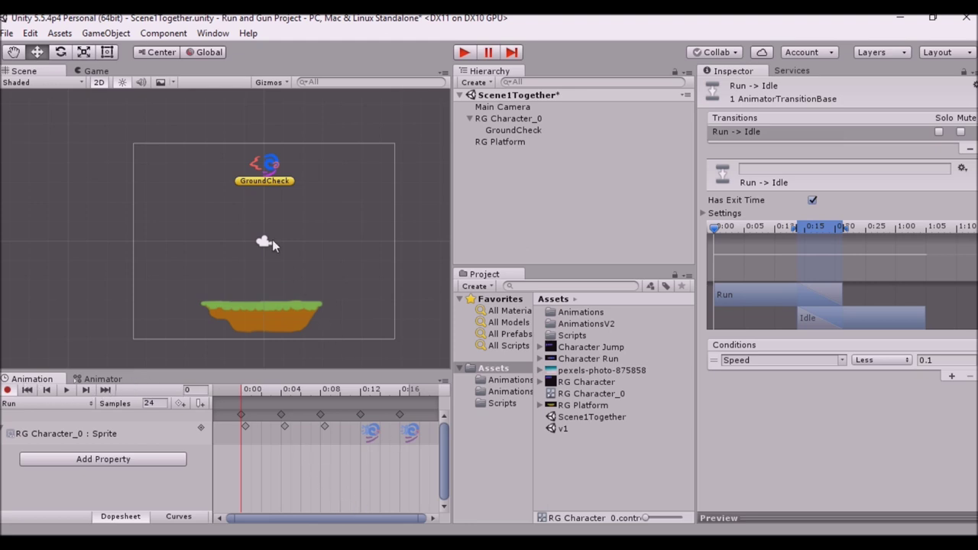
pyautogui.click(504, 122)
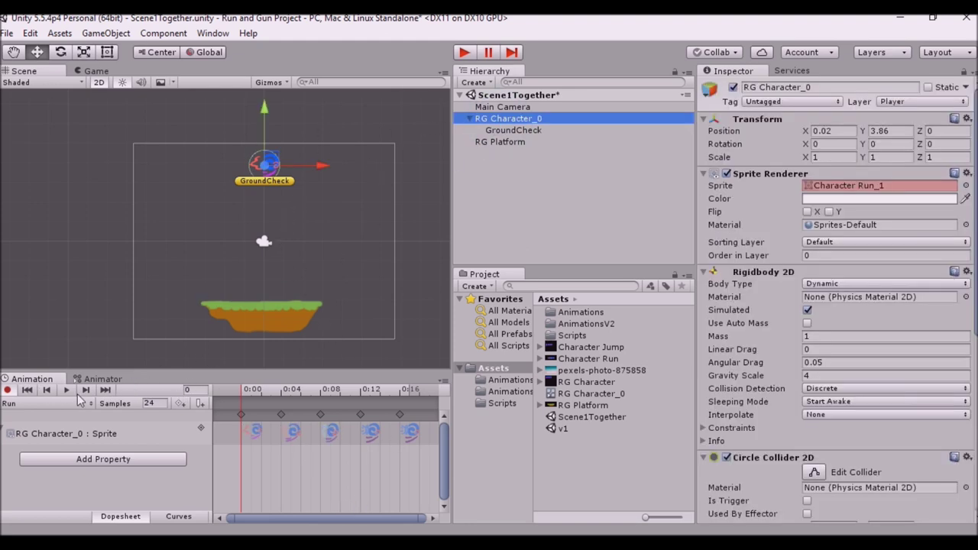
pyautogui.click(62, 403)
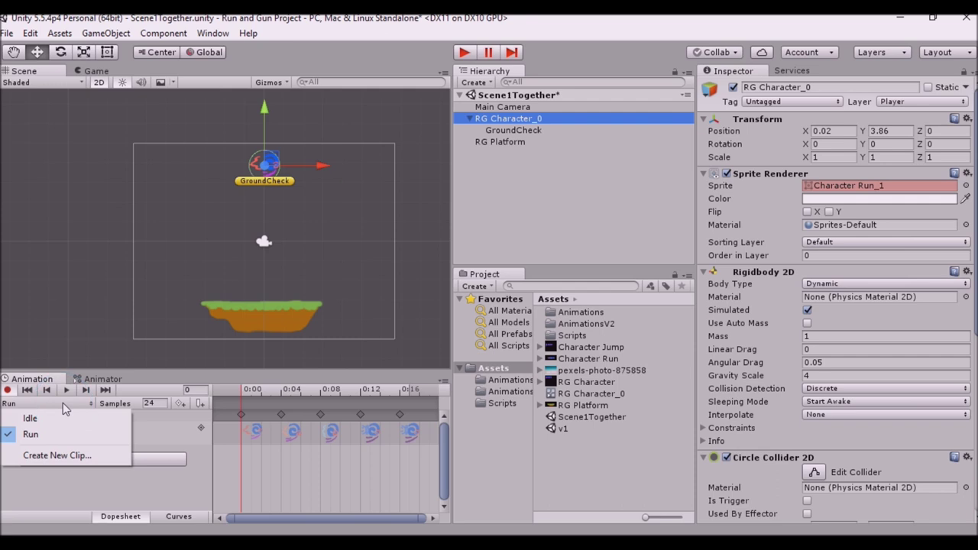
pyautogui.click(77, 456)
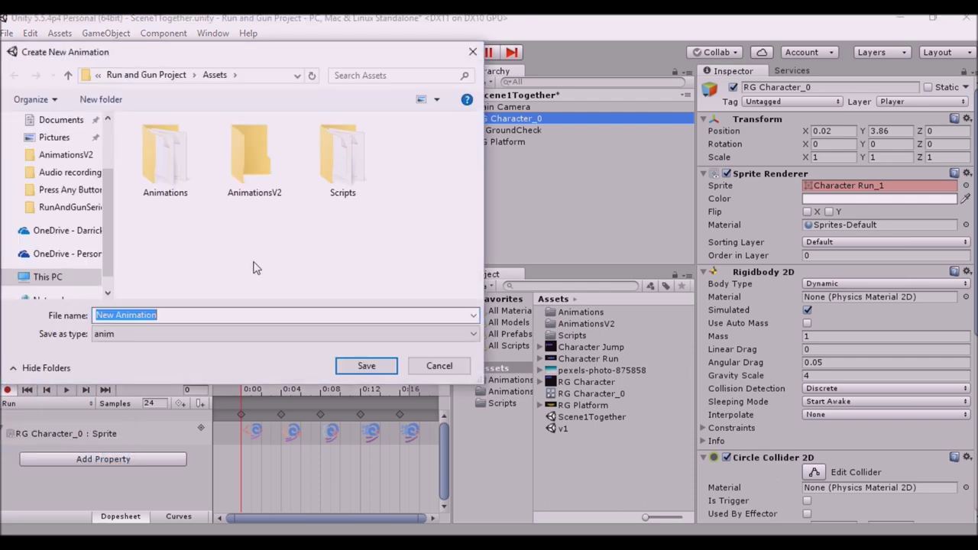
pyautogui.click(196, 314)
pyautogui.hotkey('ctrl', 'a')
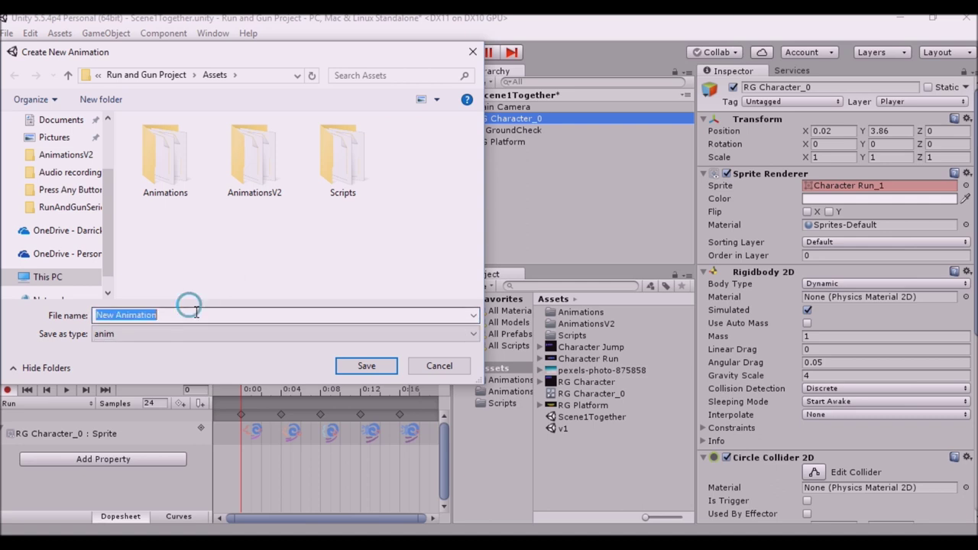
pyautogui.write('J1')
pyautogui.click(257, 176)
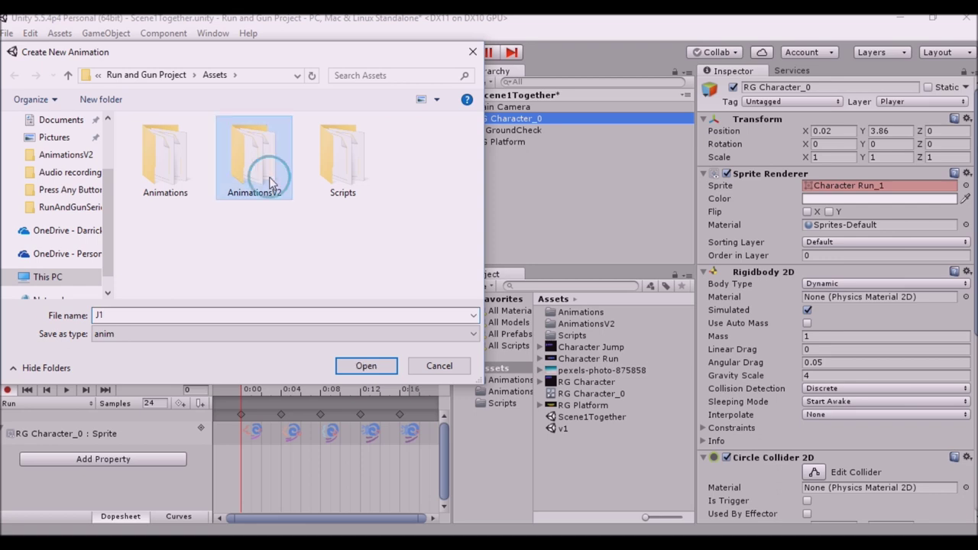
pyautogui.click(366, 373)
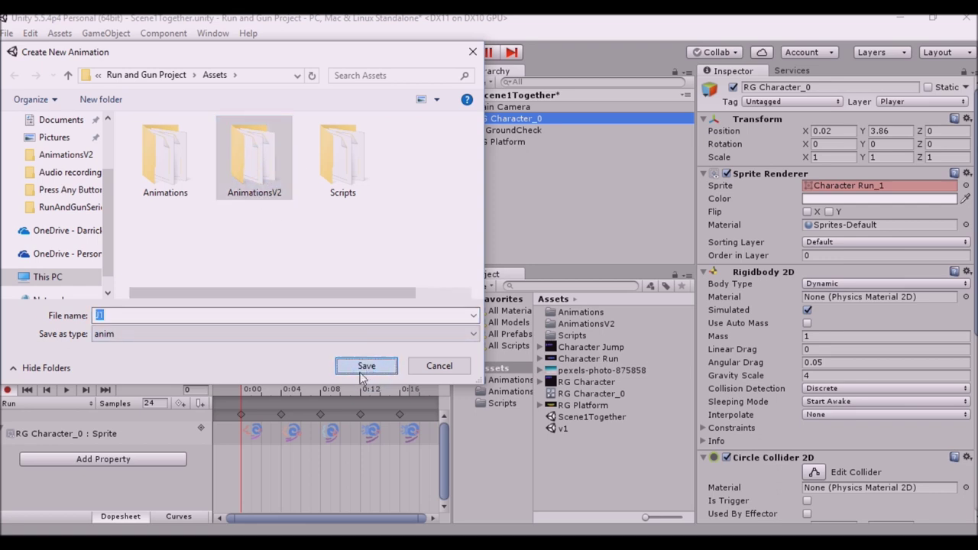
pyautogui.click(363, 369)
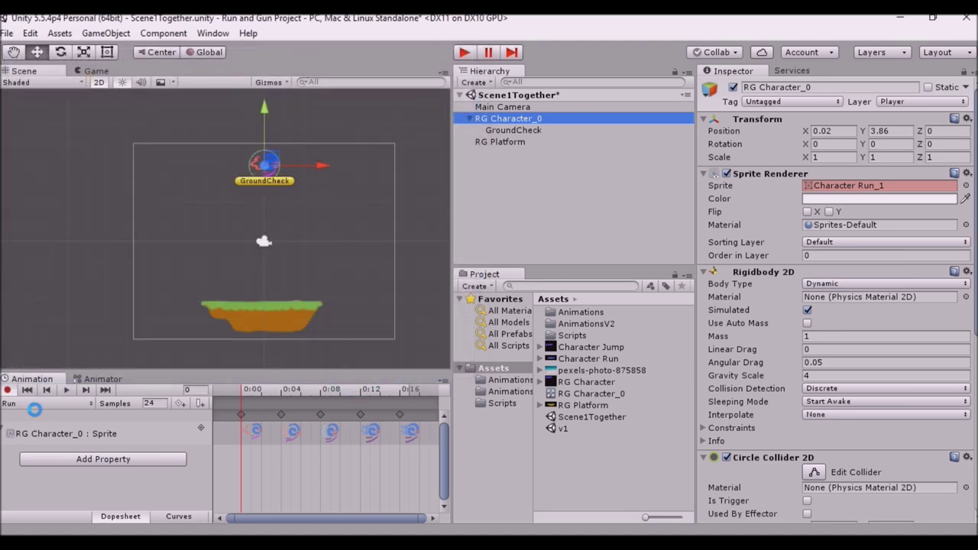
# Create three more new clips named J2, J3 and J4
pyautogui.click(72, 406)
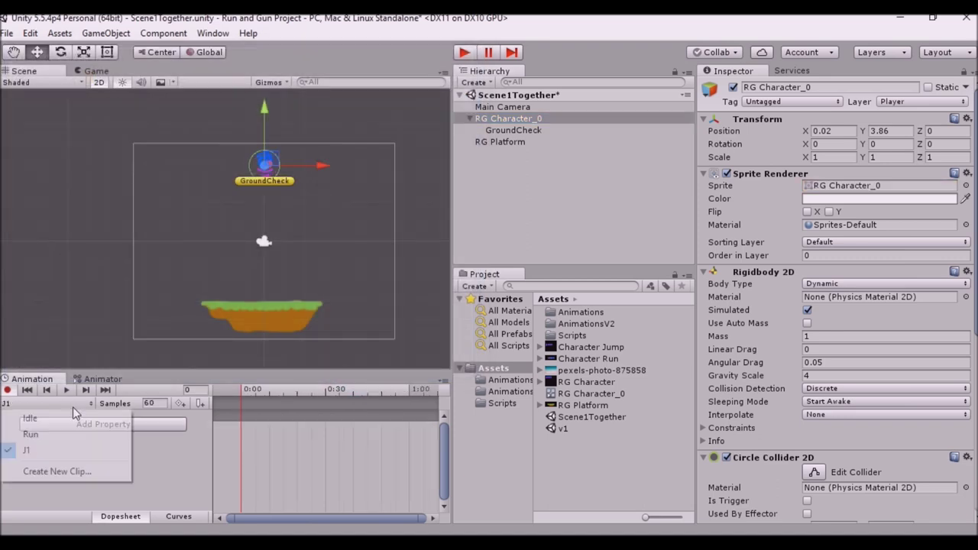
pyautogui.click(56, 472)
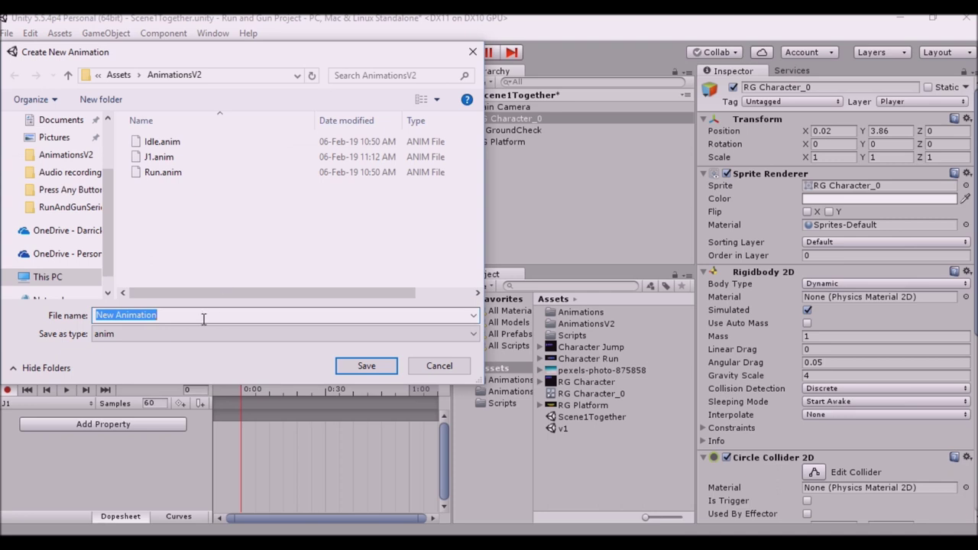
pyautogui.write('J2')
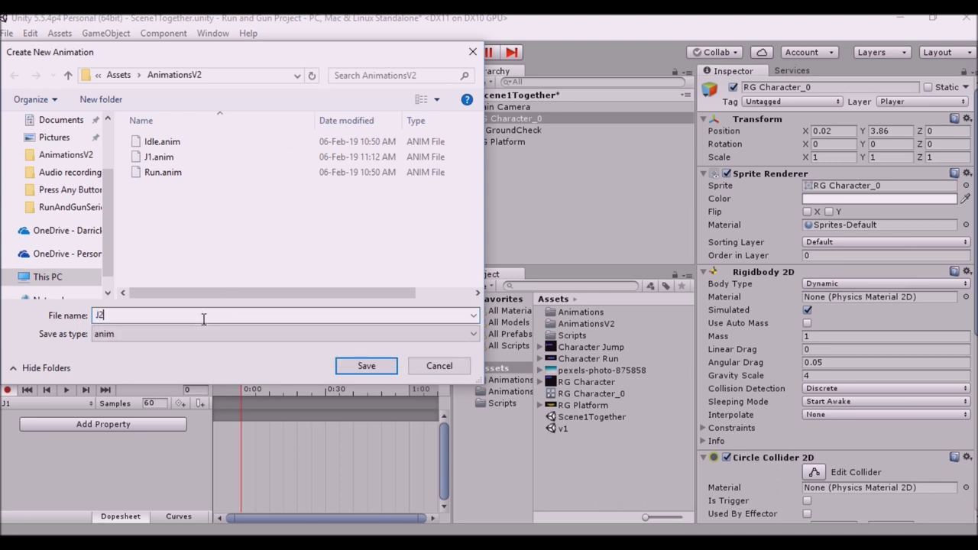
pyautogui.press('Return')
pyautogui.click(37, 404)
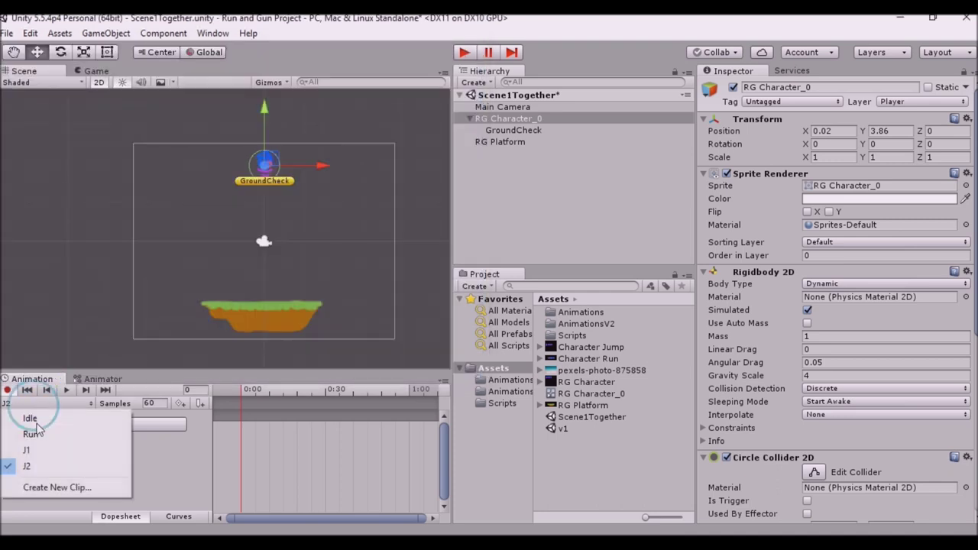
pyautogui.click(46, 487)
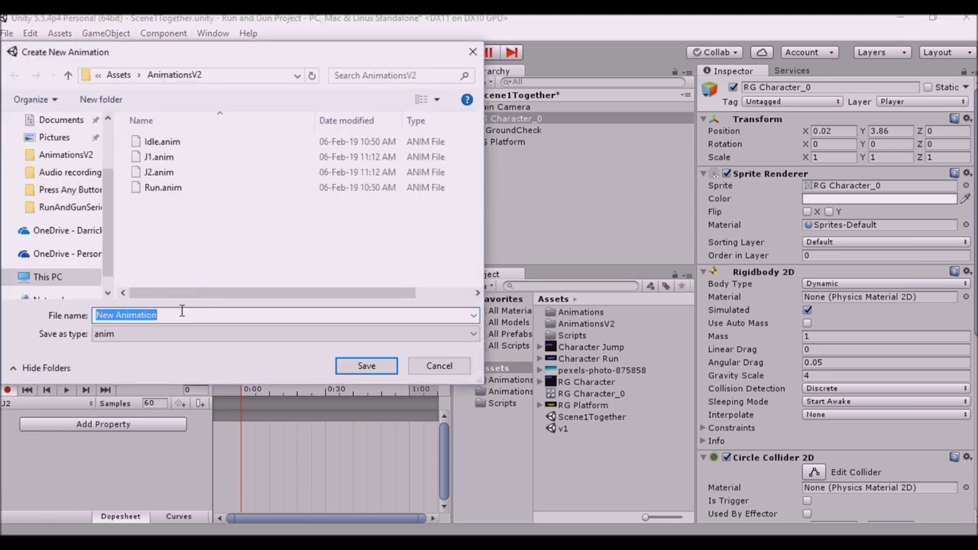
pyautogui.write('J3')
pyautogui.press('Return')
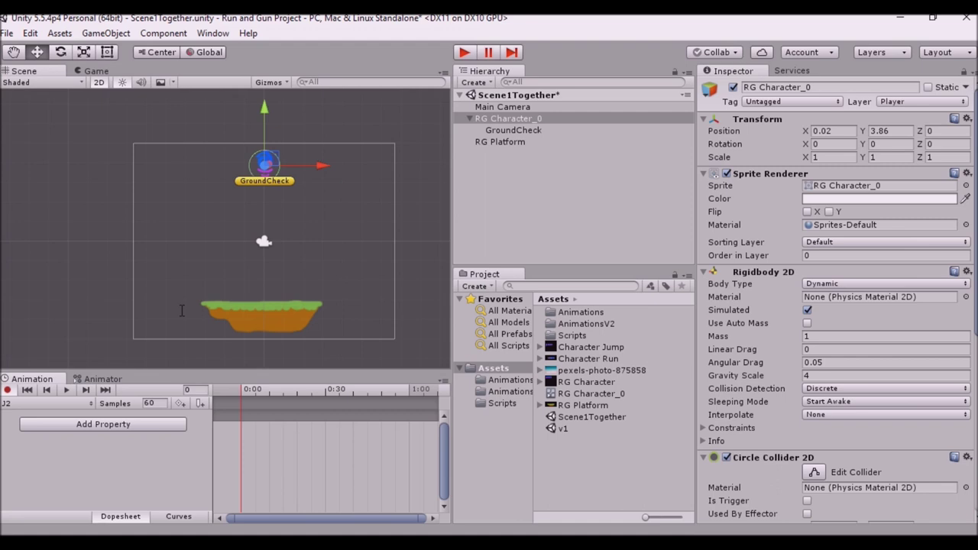
pyautogui.click(67, 404)
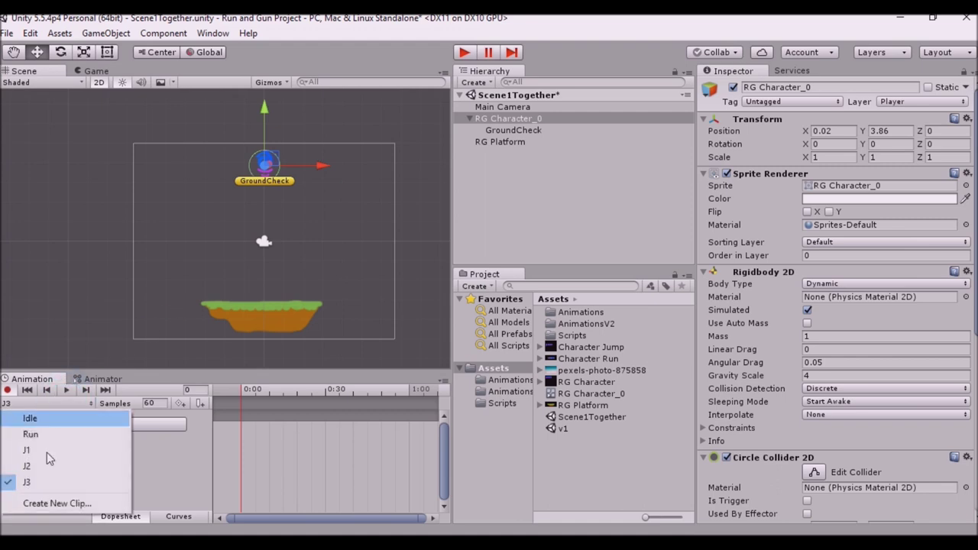
pyautogui.click(45, 503)
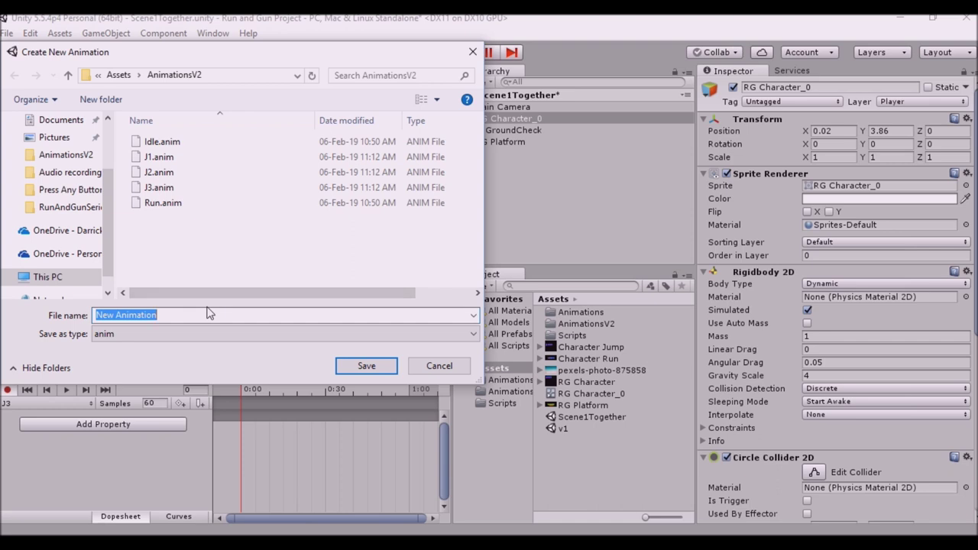
pyautogui.write('J4')
pyautogui.press('Return')
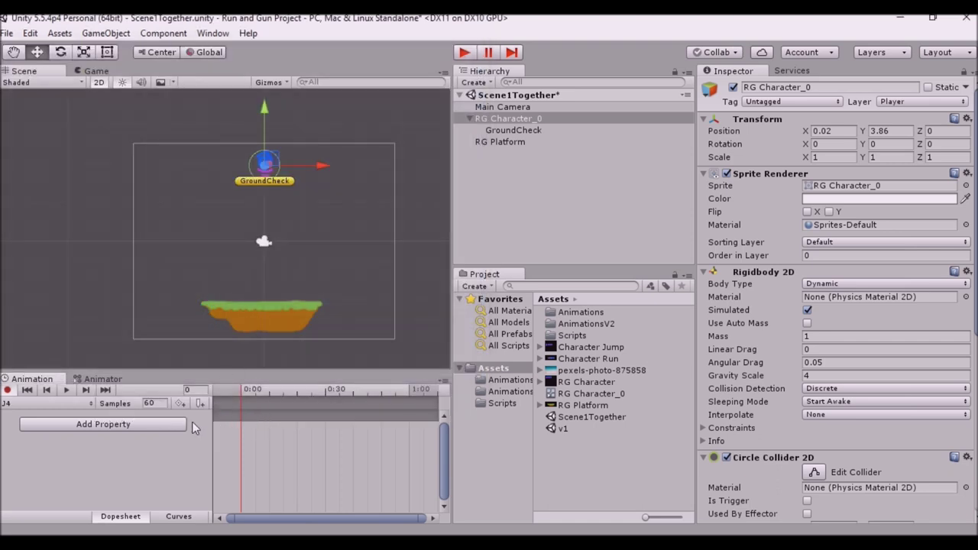
pyautogui.click(54, 403)
# Set J1 to 24 samples and add a Character Jump sprite frame to it
pyautogui.click(51, 446)
pyautogui.click(152, 403)
pyautogui.write('24')
pyautogui.click(547, 350)
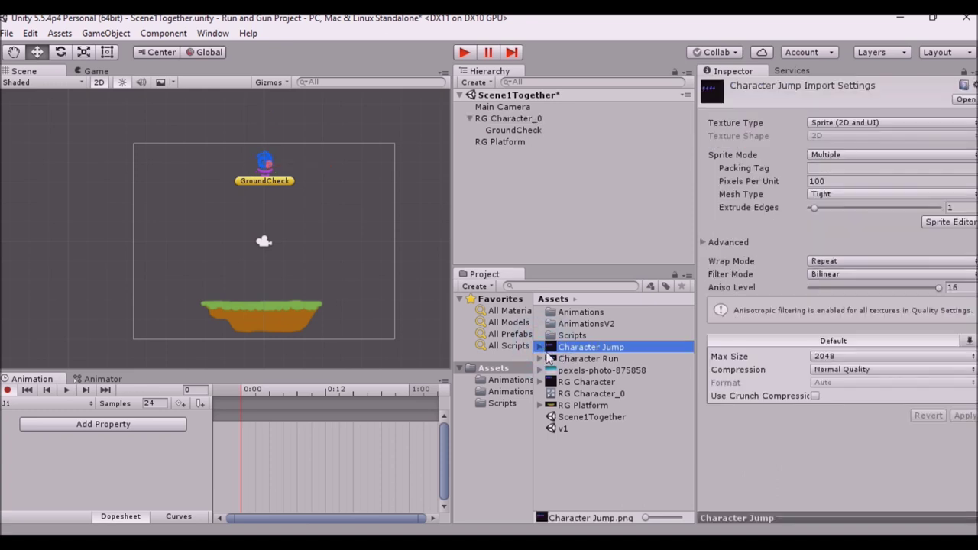
pyautogui.click(540, 348)
pyautogui.moveTo(620, 363); pyautogui.dragTo(243, 426)
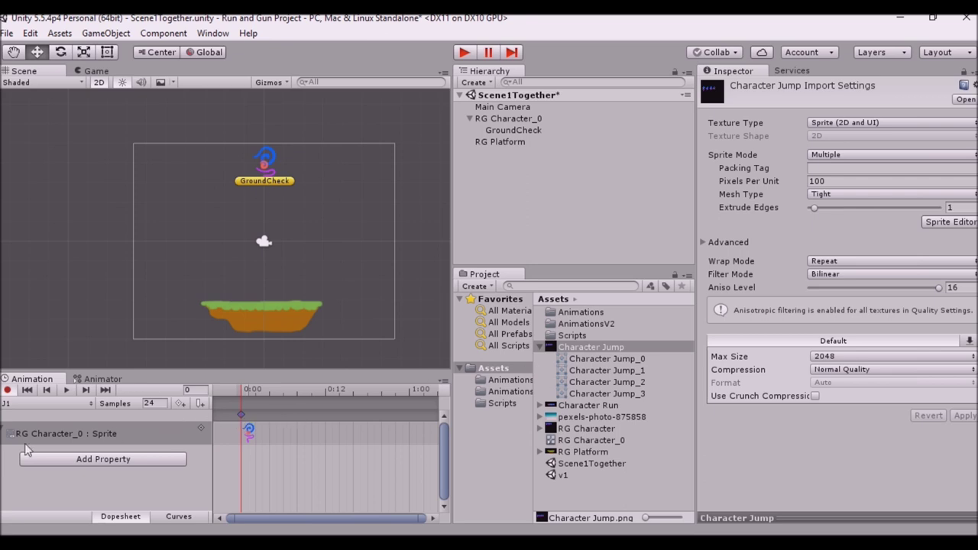
# Add Character Jump_1 sprites to J2 and J3, and Character Jump_3 to J4
pyautogui.click(70, 410)
pyautogui.click(71, 465)
pyautogui.moveTo(639, 371); pyautogui.dragTo(254, 432)
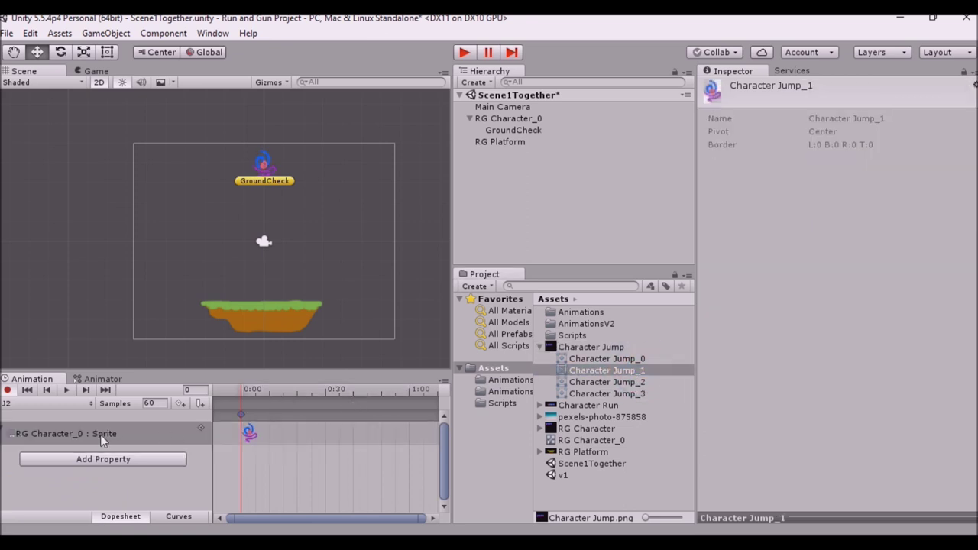
pyautogui.click(48, 396)
pyautogui.click(47, 475)
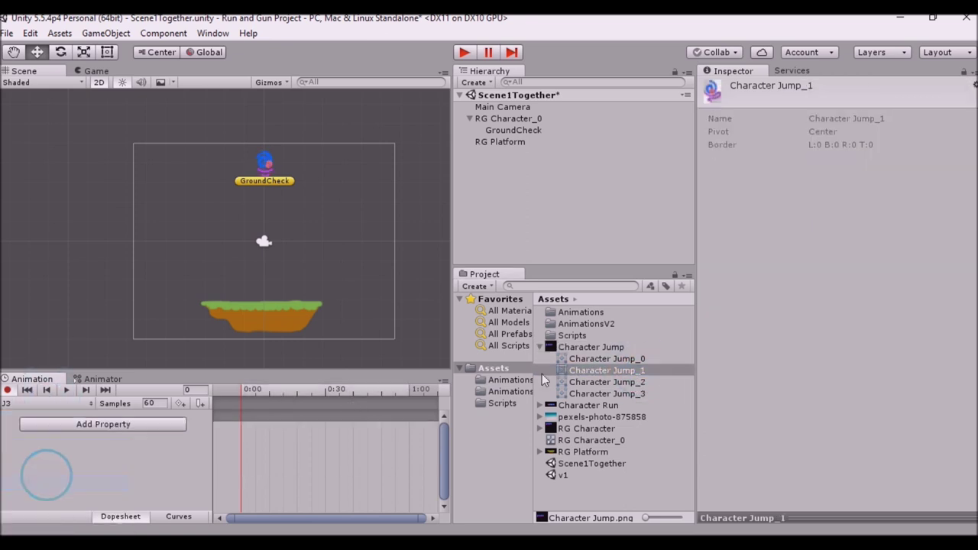
pyautogui.moveTo(612, 371); pyautogui.dragTo(237, 426)
pyautogui.click(61, 401)
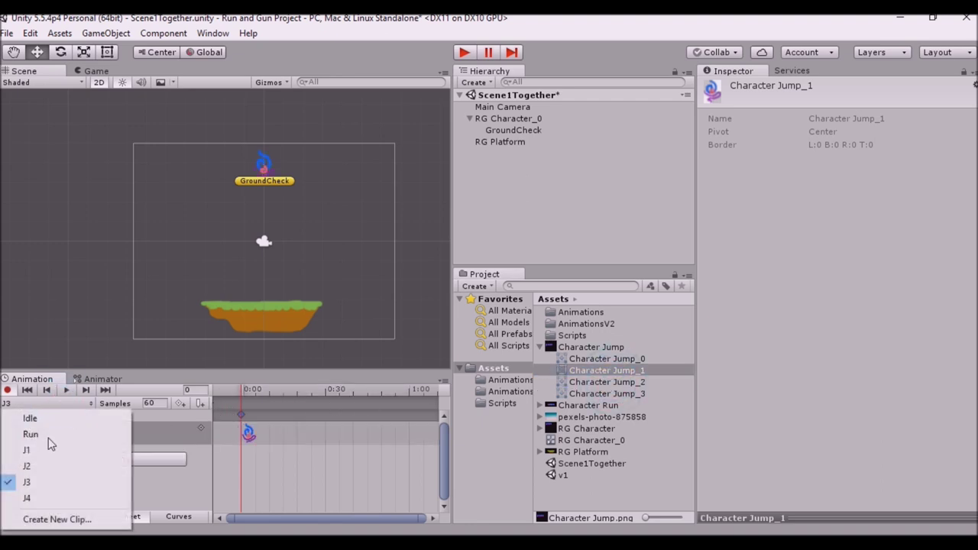
pyautogui.click(74, 496)
pyautogui.moveTo(609, 395); pyautogui.dragTo(236, 427)
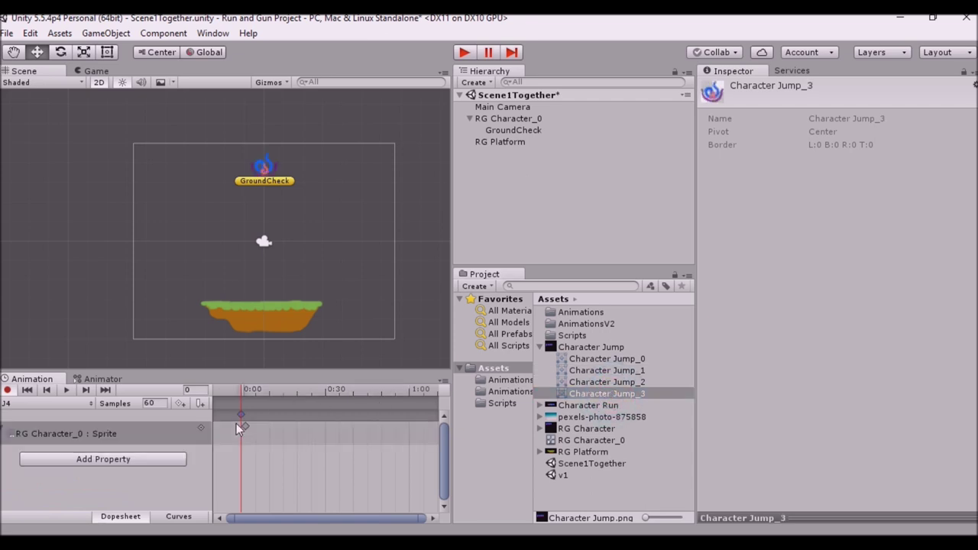
# Set the J4, J3 and J2 clips to 24 samples, then return to the Animator graph
pyautogui.click(151, 403)
pyautogui.write('24')
pyautogui.click(77, 404)
pyautogui.click(31, 477)
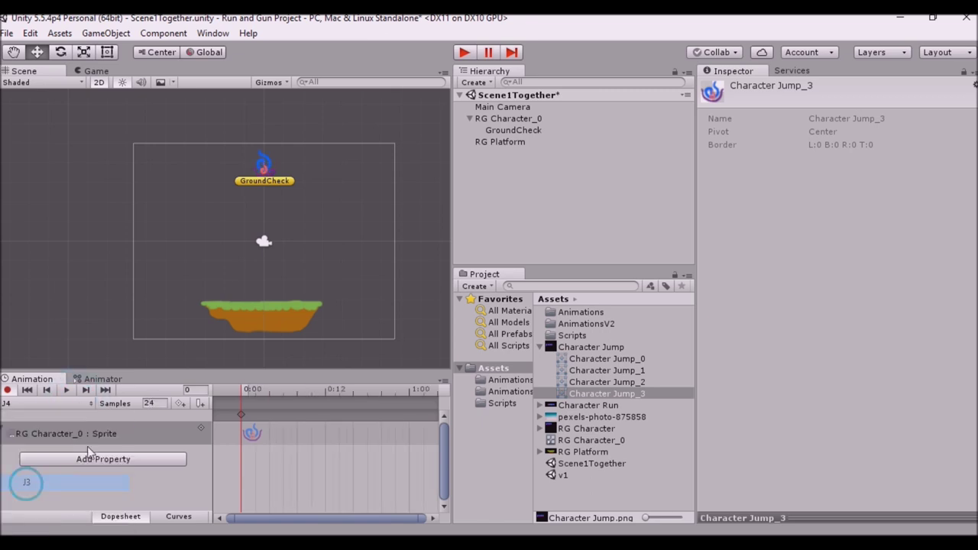
pyautogui.click(151, 403)
pyautogui.write('24')
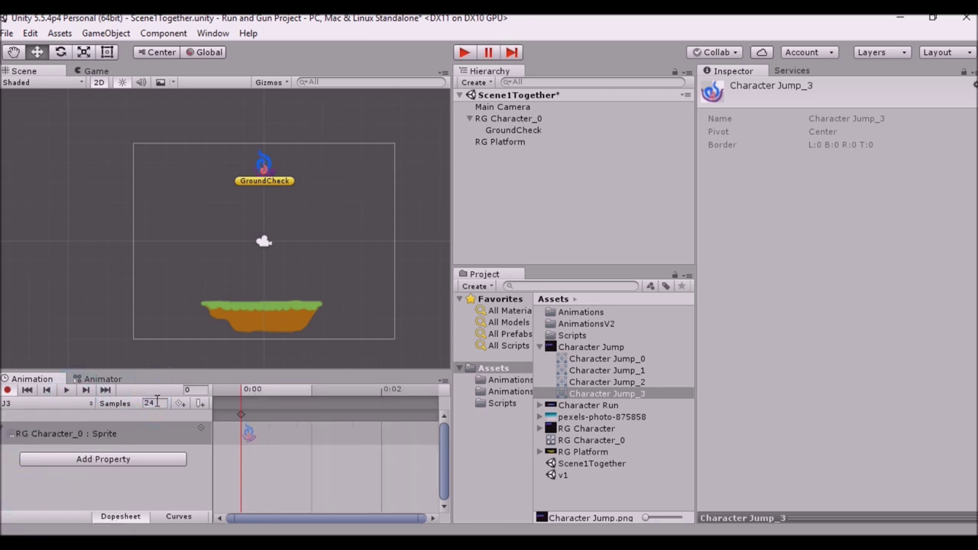
pyautogui.click(85, 406)
pyautogui.click(76, 461)
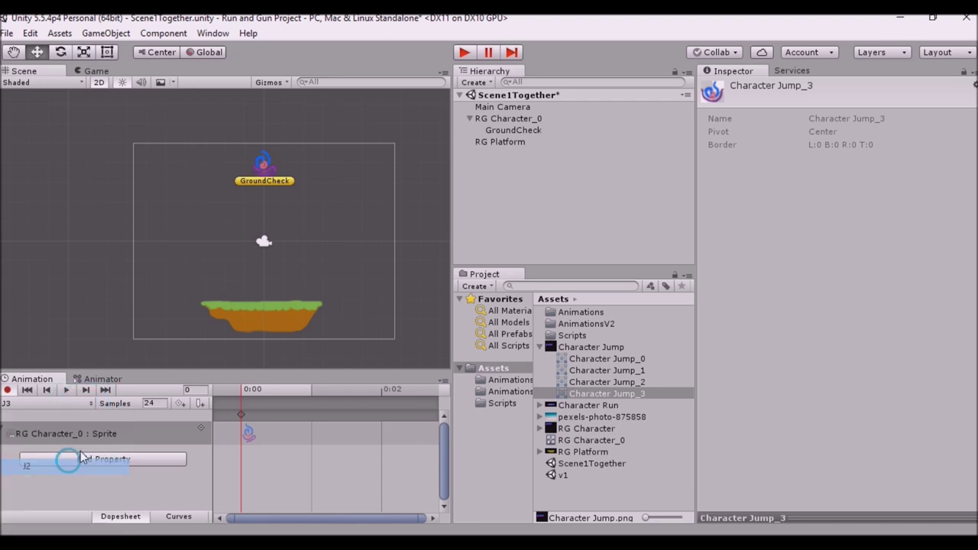
pyautogui.click(147, 404)
pyautogui.write('24')
pyautogui.press('Return')
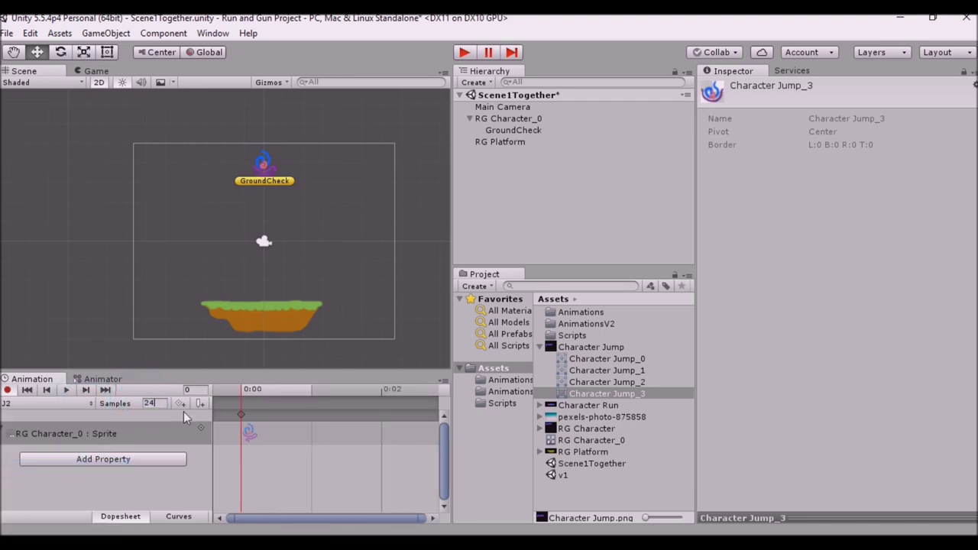
pyautogui.click(84, 379)
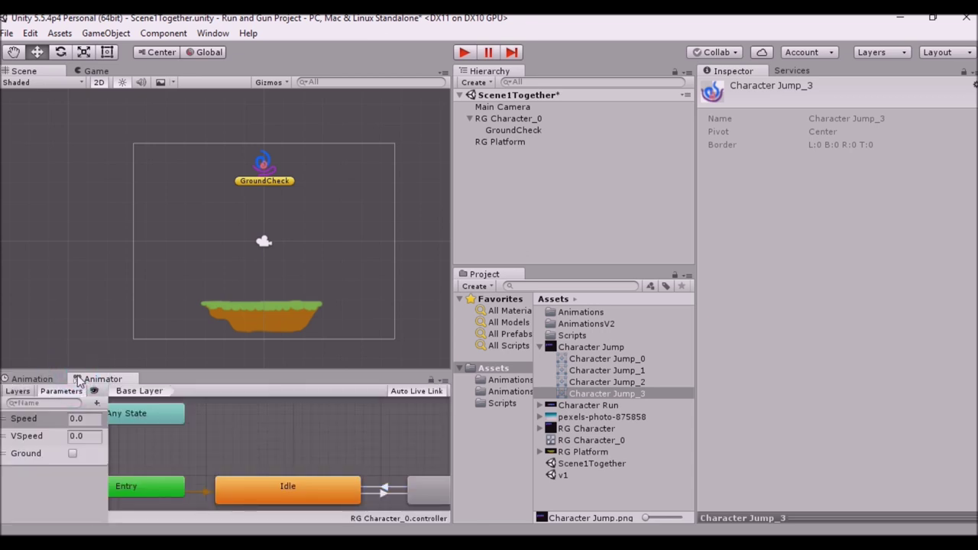
# Delete the J1, J2 and J3 states from the Animator graph
pyautogui.moveTo(415, 470); pyautogui.dragTo(213, 377, button='middle')
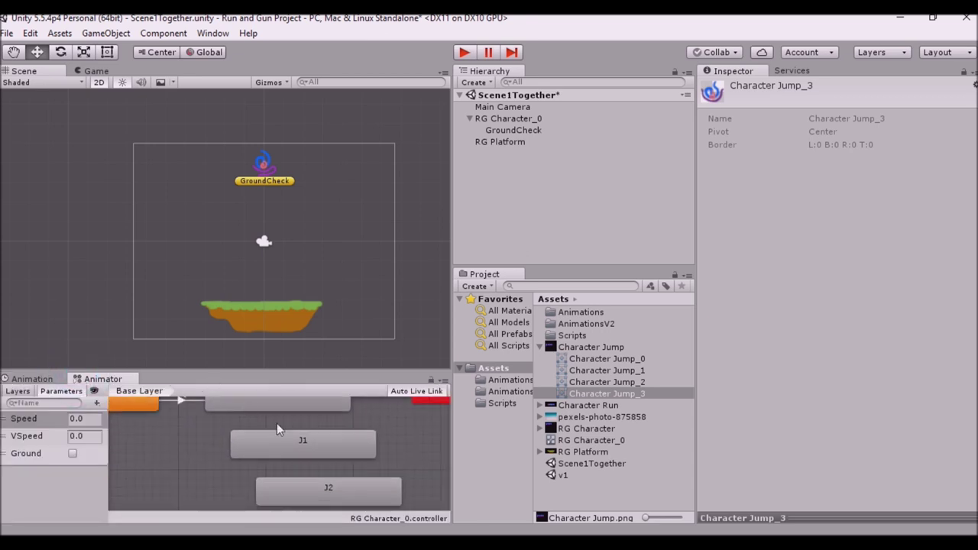
pyautogui.moveTo(316, 453); pyautogui.dragTo(198, 374, button='middle')
pyautogui.moveTo(253, 458); pyautogui.dragTo(302, 437, button='middle')
pyautogui.click(288, 491)
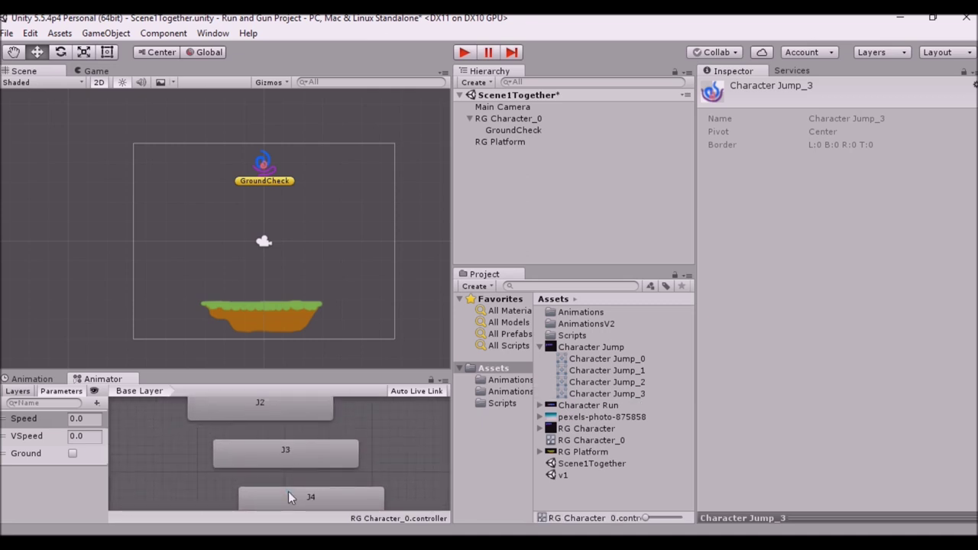
pyautogui.click(295, 450)
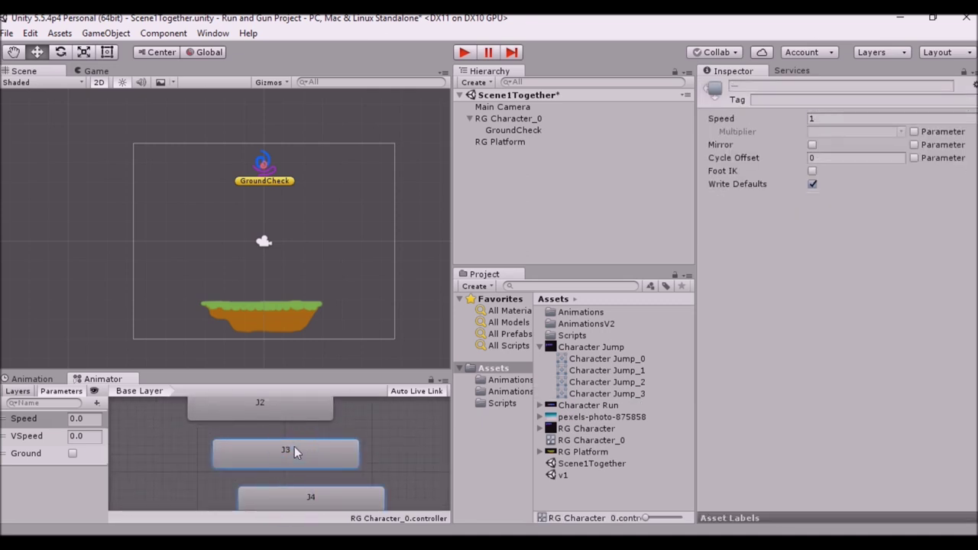
pyautogui.click(278, 411)
pyautogui.moveTo(288, 416); pyautogui.dragTo(332, 429, button='middle')
pyautogui.click(342, 419)
pyautogui.press('Delete')
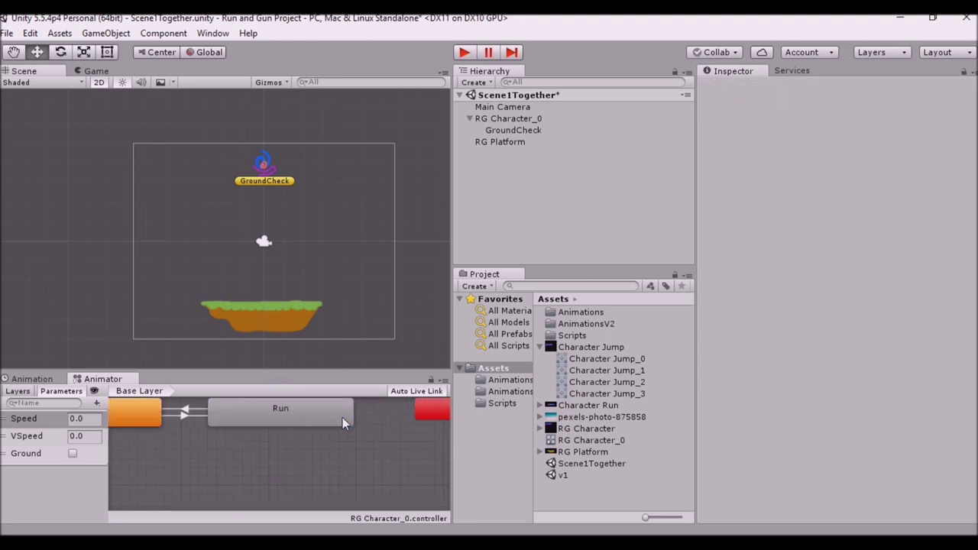
# Create a new Blend Tree state beside Idle in the graph
pyautogui.moveTo(248, 468); pyautogui.dragTo(307, 472, button='middle')
pyautogui.moveTo(177, 463); pyautogui.dragTo(217, 468, button='middle')
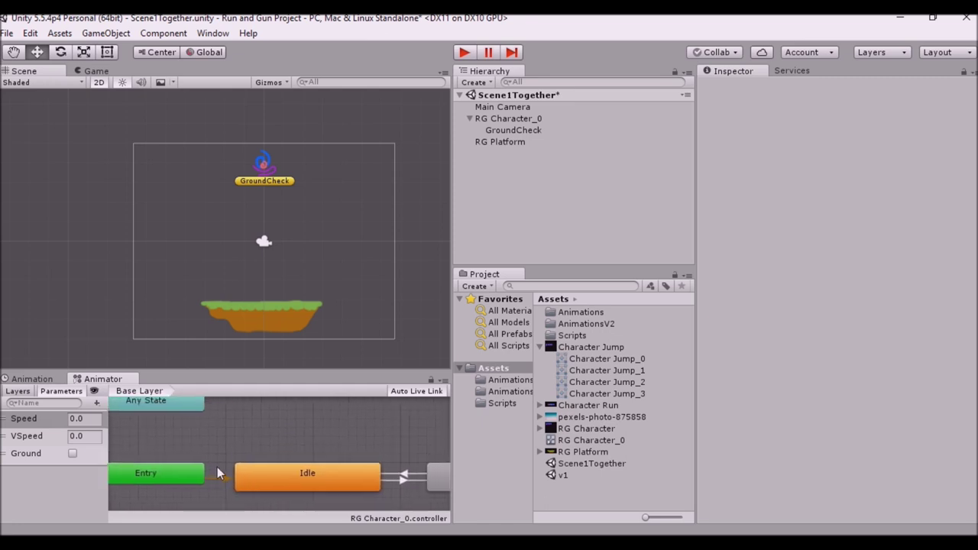
pyautogui.rightClick(239, 419)
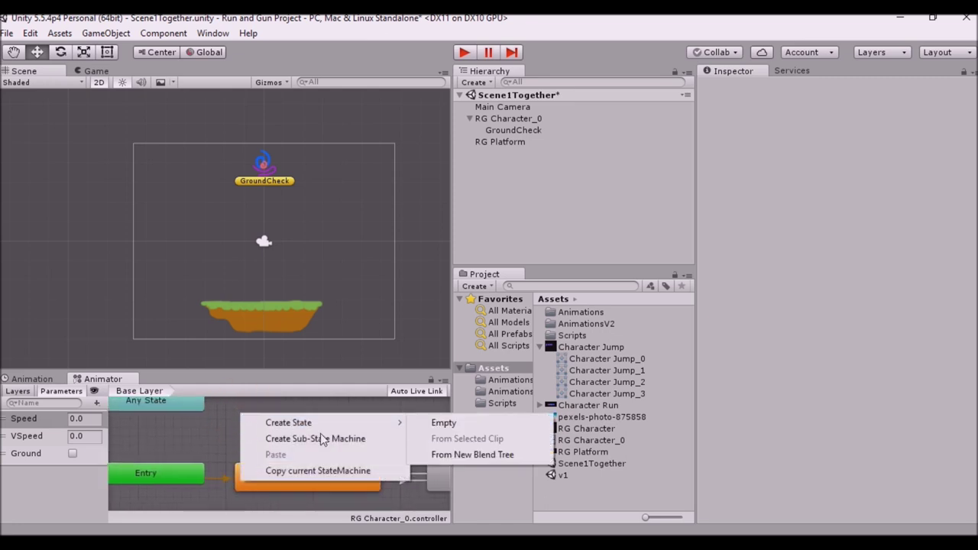
pyautogui.moveTo(343, 425)
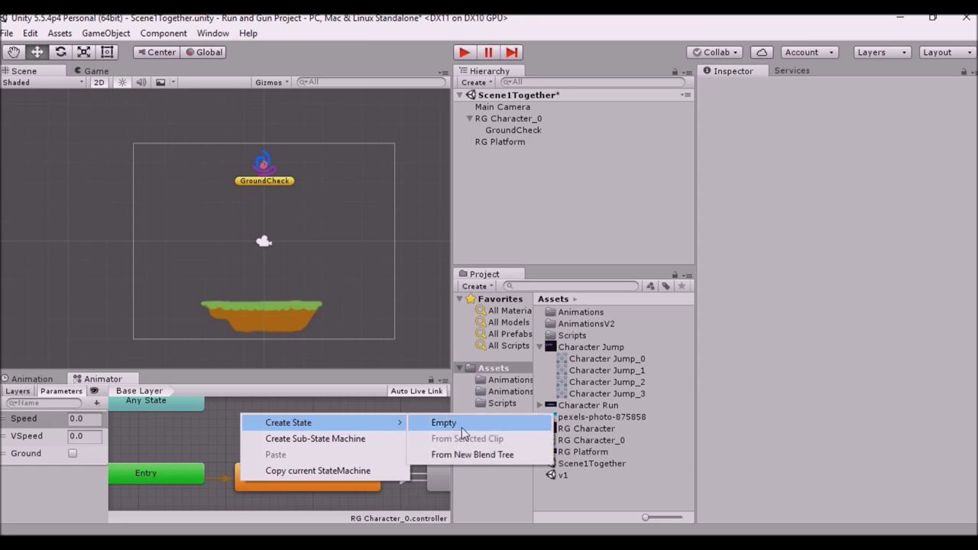
pyautogui.click(465, 454)
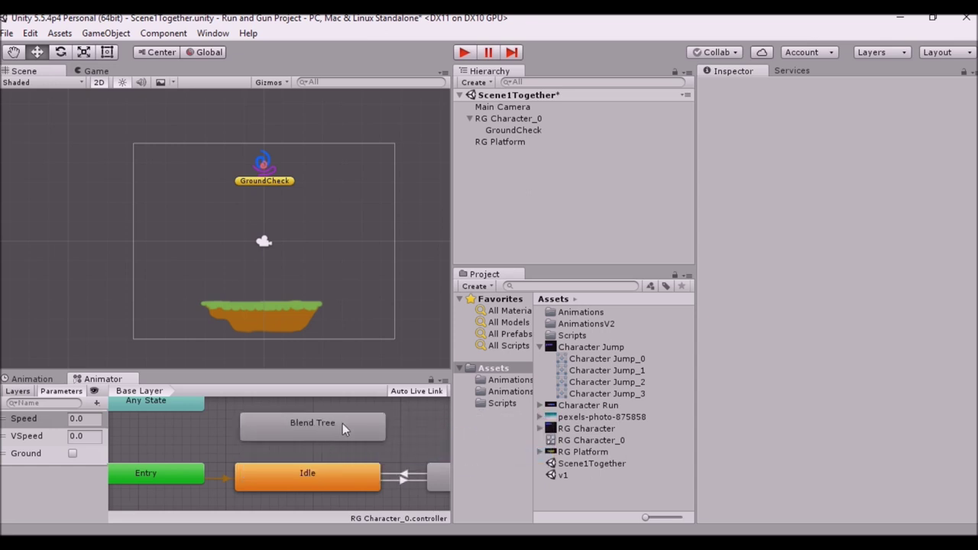
pyautogui.moveTo(340, 425)
pyautogui.mouseDown()
pyautogui.moveTo(332, 428)
pyautogui.moveTo(340, 430)
pyautogui.mouseUp()
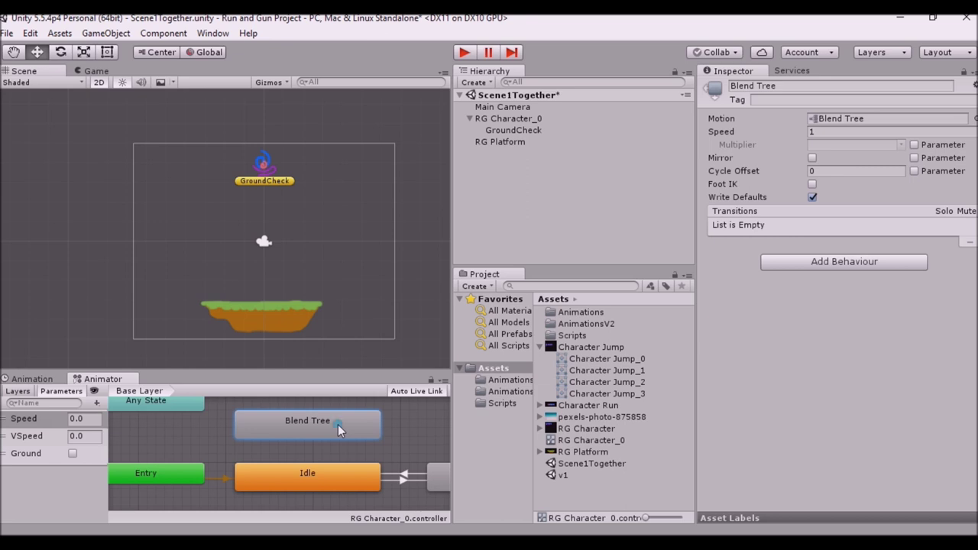
# Open the Blend Tree and set its blend parameter to VSpeed
pyautogui.doubleClick(338, 424)
pyautogui.moveTo(385, 418); pyautogui.dragTo(269, 416, button='middle')
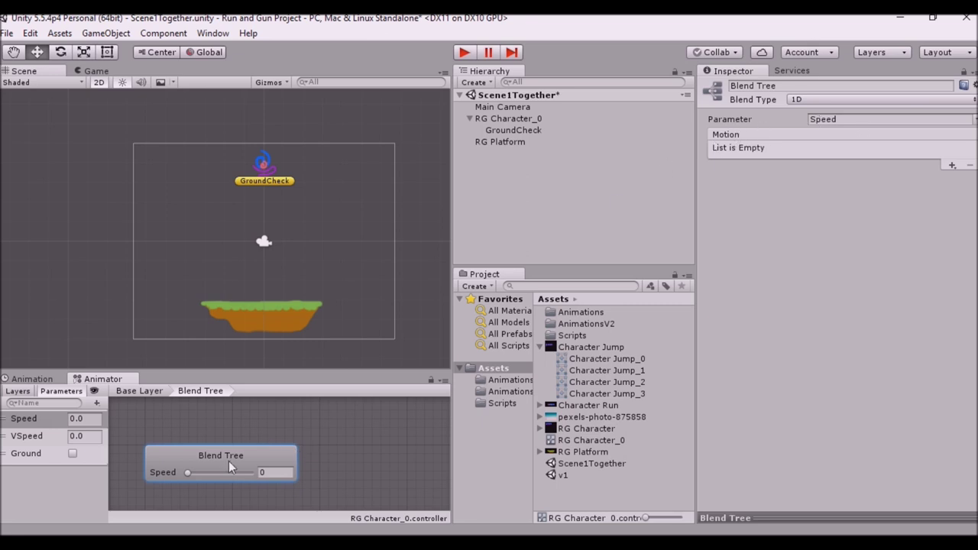
pyautogui.click(150, 391)
pyautogui.doubleClick(228, 451)
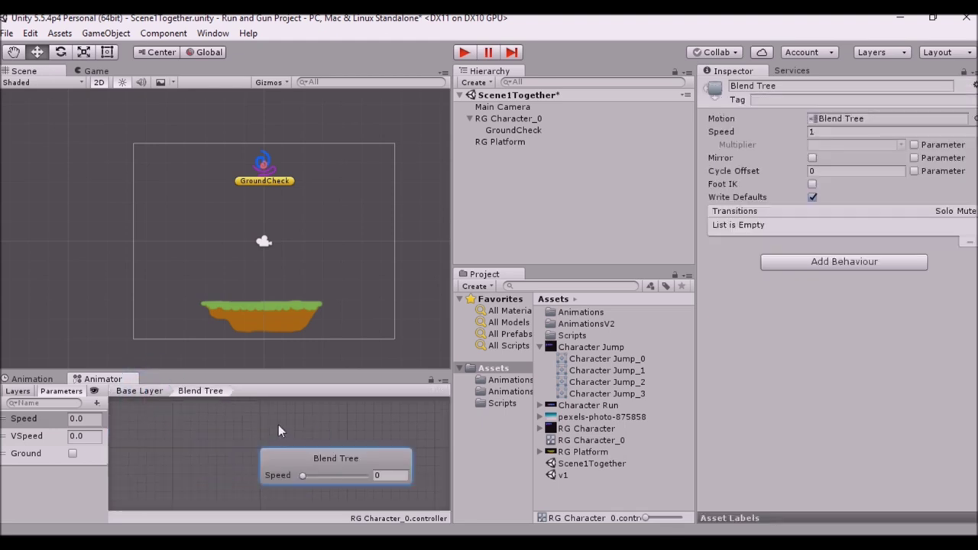
pyautogui.moveTo(369, 418); pyautogui.dragTo(283, 392, button='middle')
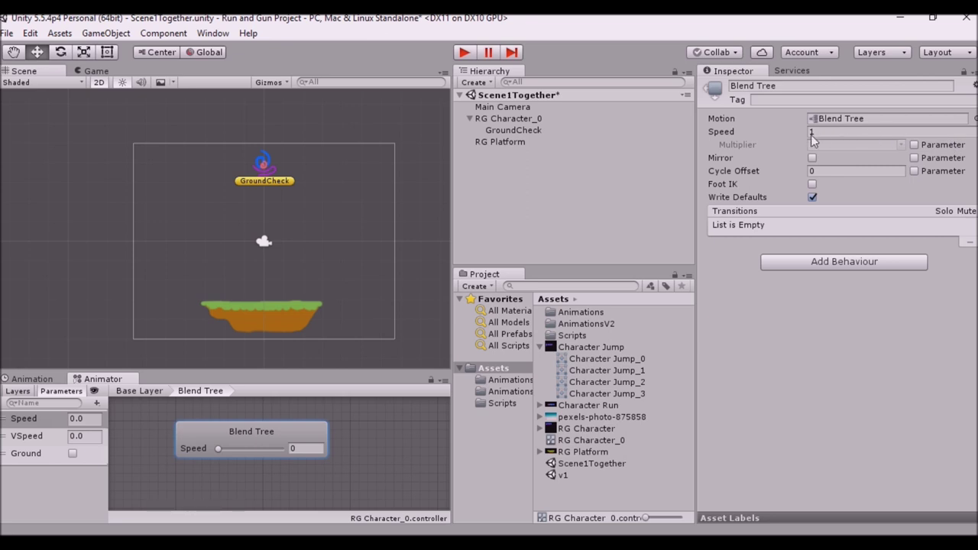
pyautogui.click(267, 434)
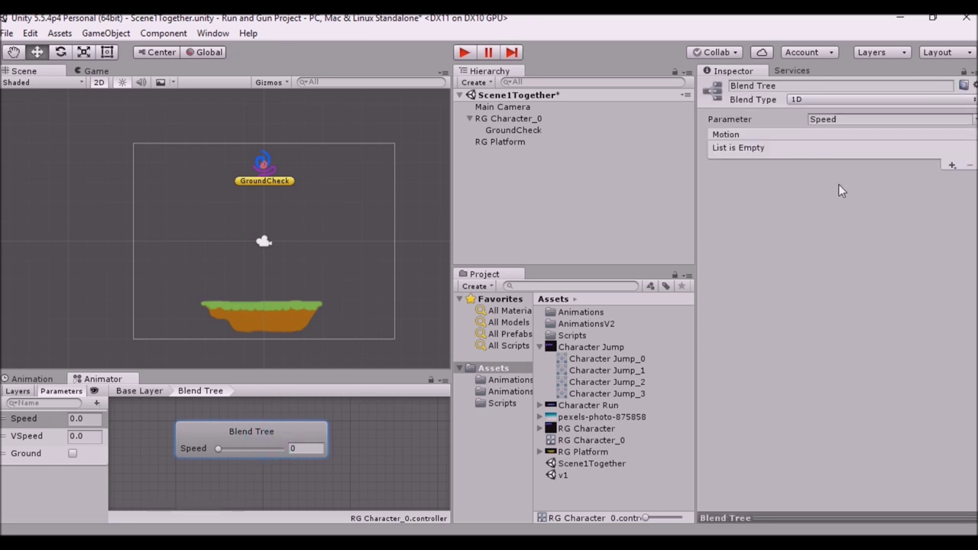
pyautogui.click(975, 120)
pyautogui.click(927, 152)
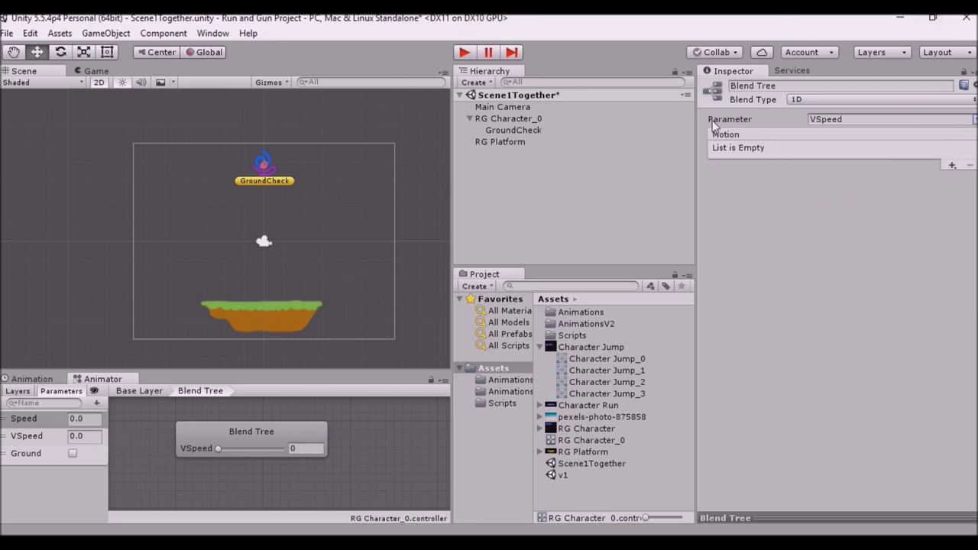
# Add four empty motion fields to the Blend Tree
pyautogui.click(951, 166)
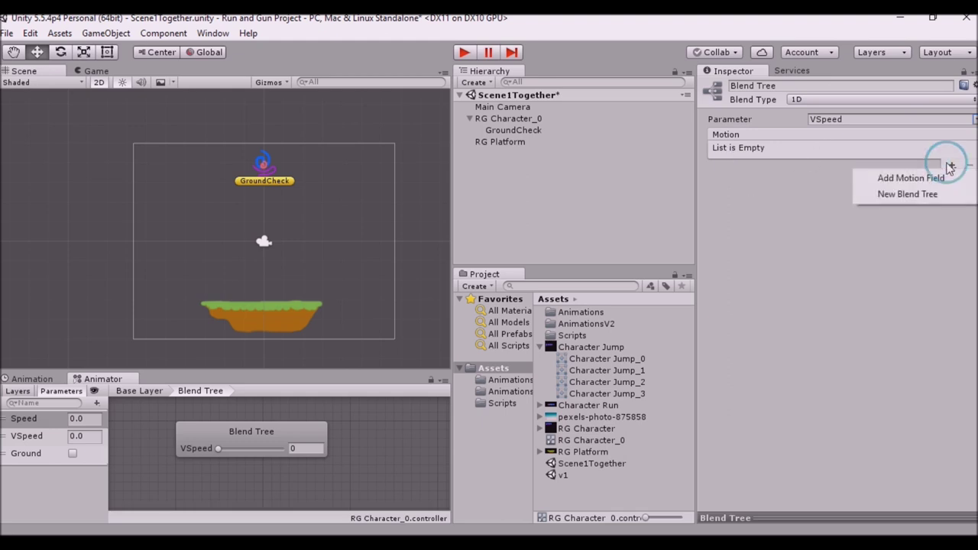
pyautogui.click(931, 177)
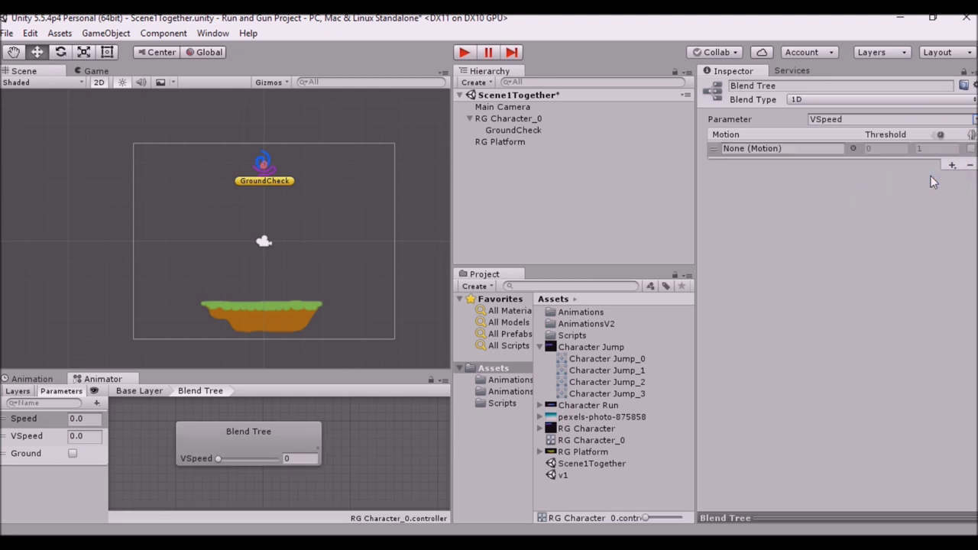
pyautogui.click(951, 165)
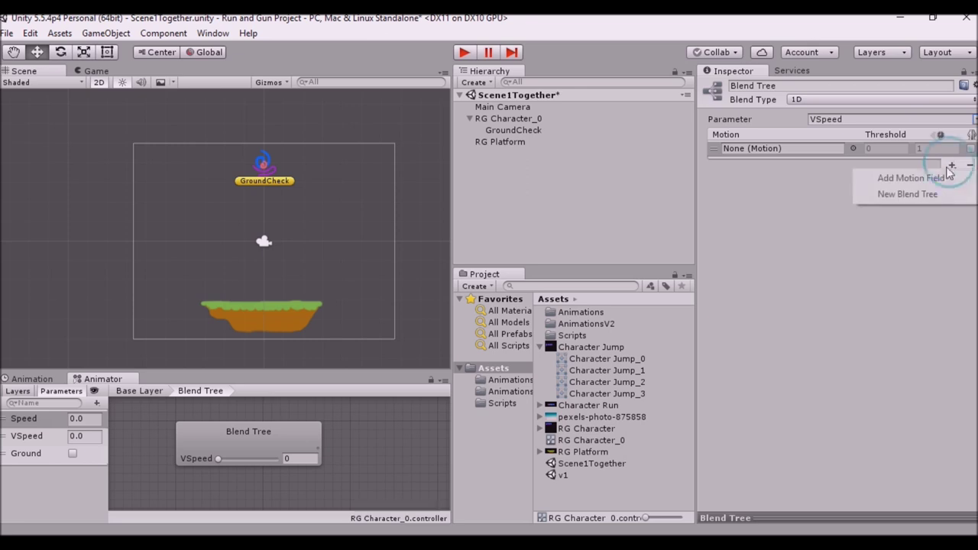
pyautogui.click(938, 179)
pyautogui.click(953, 228)
pyautogui.click(935, 239)
pyautogui.click(950, 244)
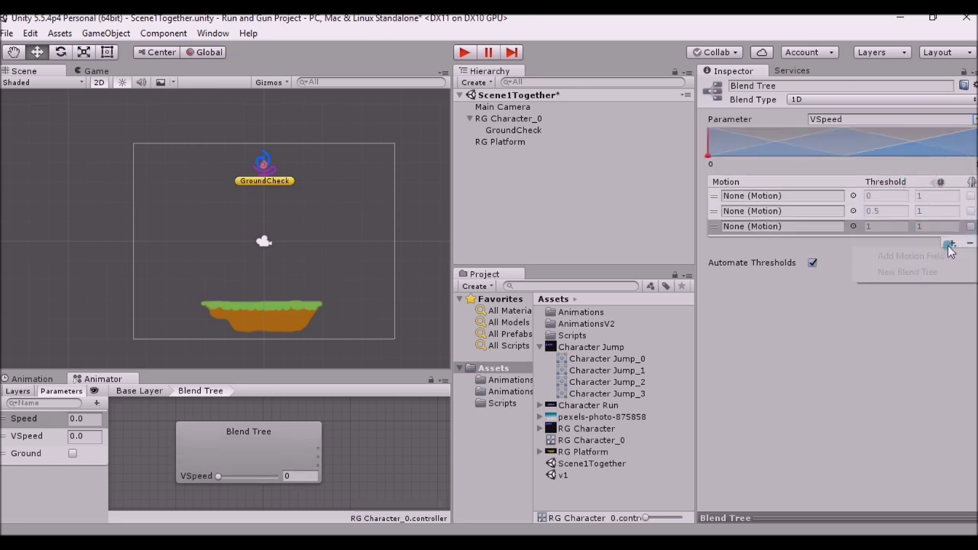
pyautogui.click(939, 256)
# Set the blend threshold range from -12 to 5
pyautogui.click(713, 162)
pyautogui.write('-12')
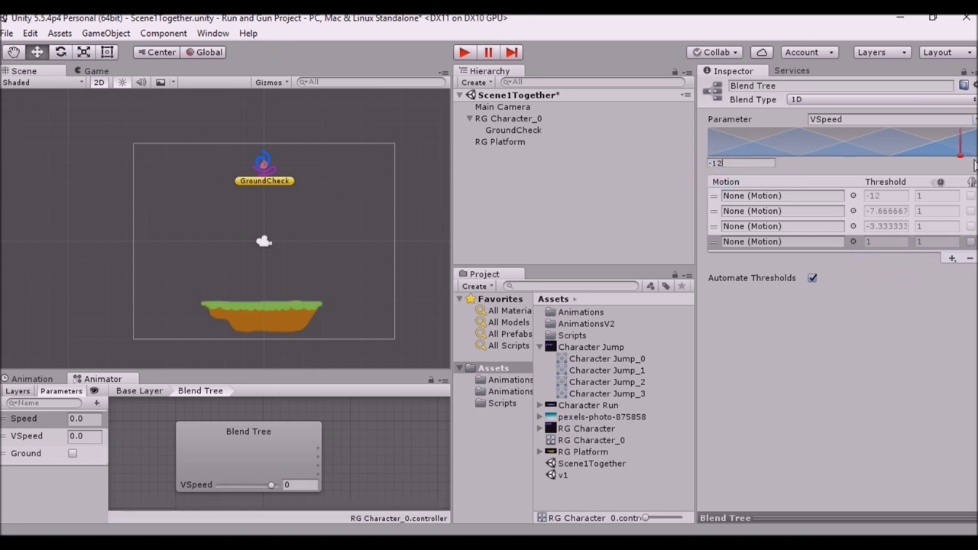
pyautogui.press('Return')
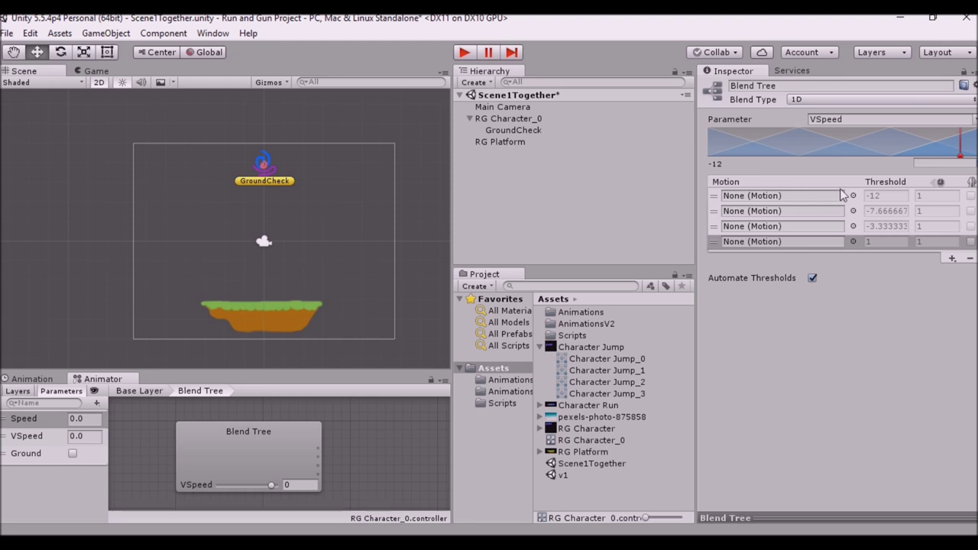
pyautogui.write('5')
pyautogui.press('Return')
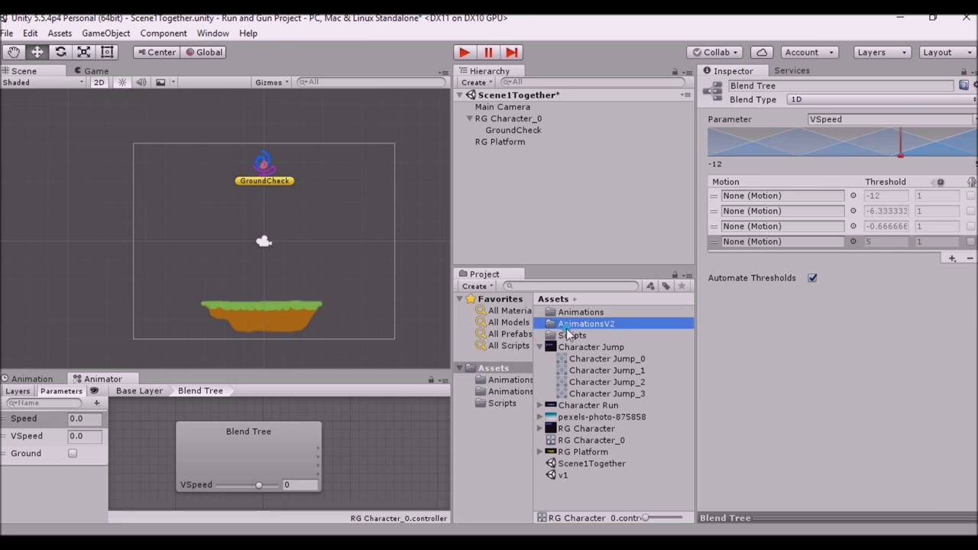
# Open the AnimationsV2 clip folder and reselect the Blend Tree to show its settings
pyautogui.doubleClick(572, 325)
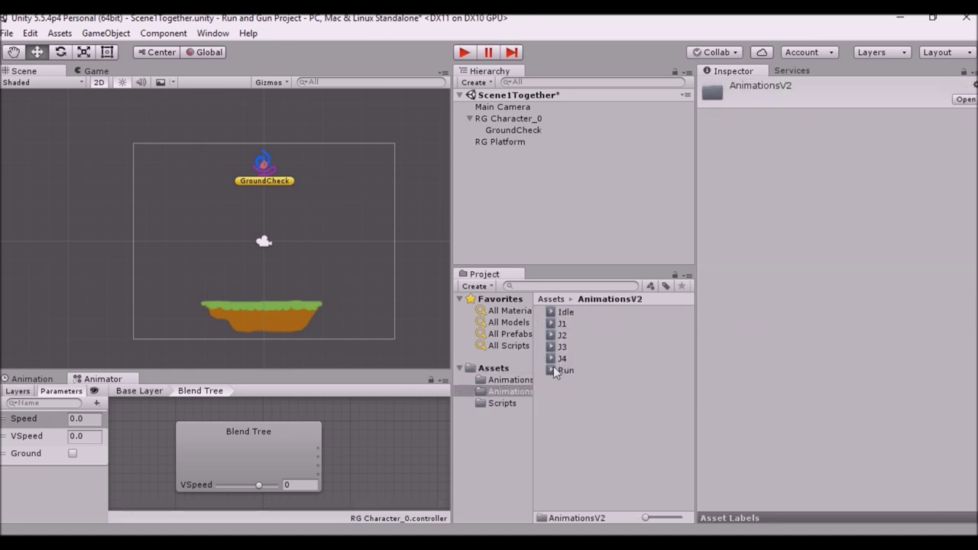
pyautogui.click(518, 118)
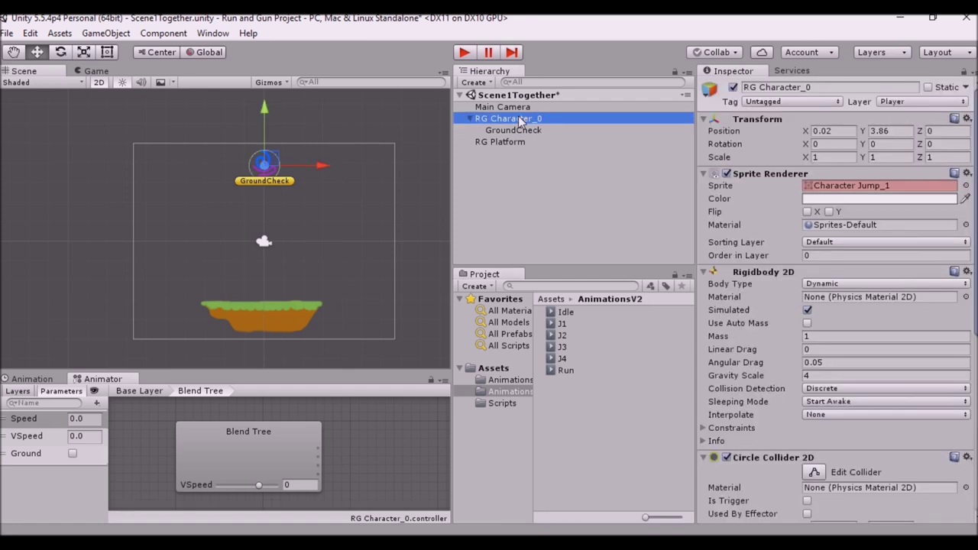
pyautogui.click(243, 452)
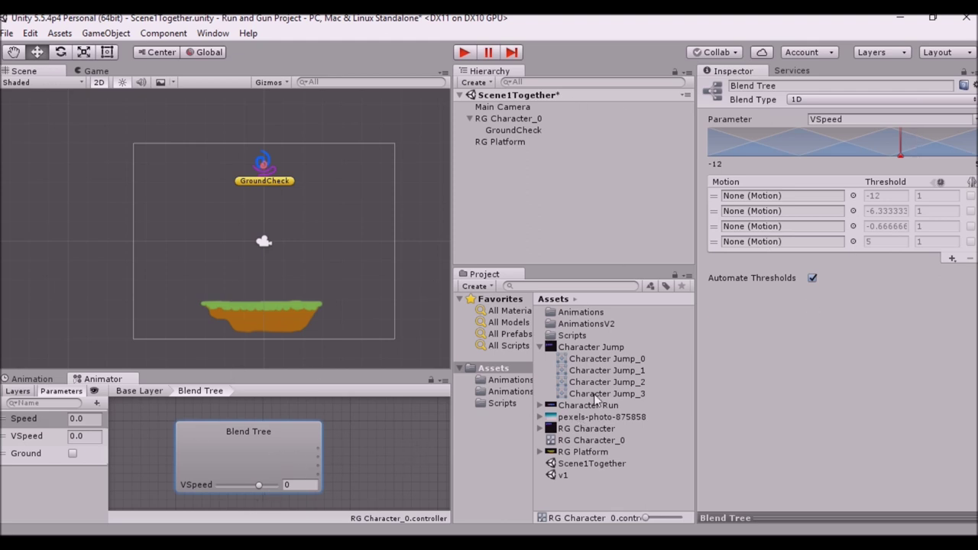
pyautogui.doubleClick(587, 323)
pyautogui.click(267, 459)
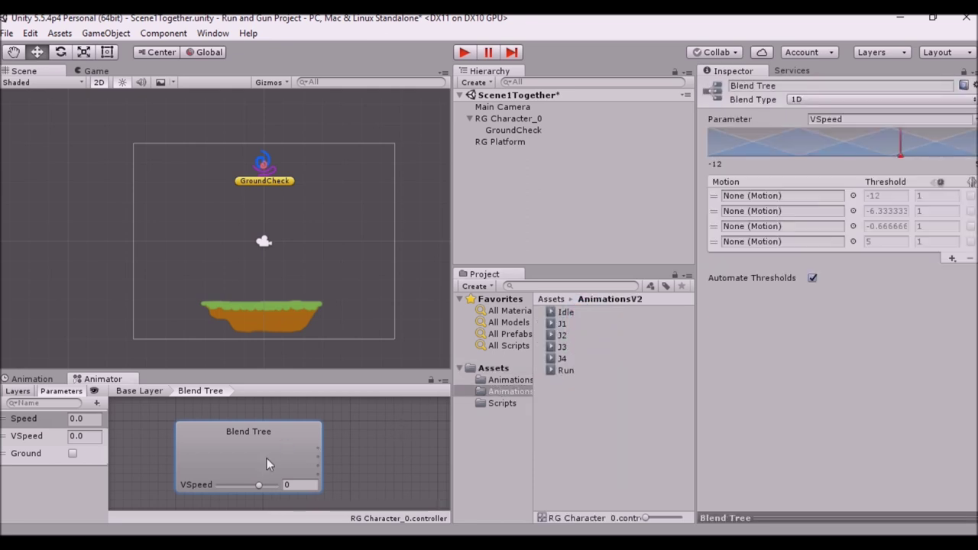
# Assign clips J4, J3, J2 and J1 to the Blend Tree's four motion slots
pyautogui.moveTo(552, 325); pyautogui.dragTo(813, 242)
pyautogui.moveTo(553, 336); pyautogui.dragTo(770, 233)
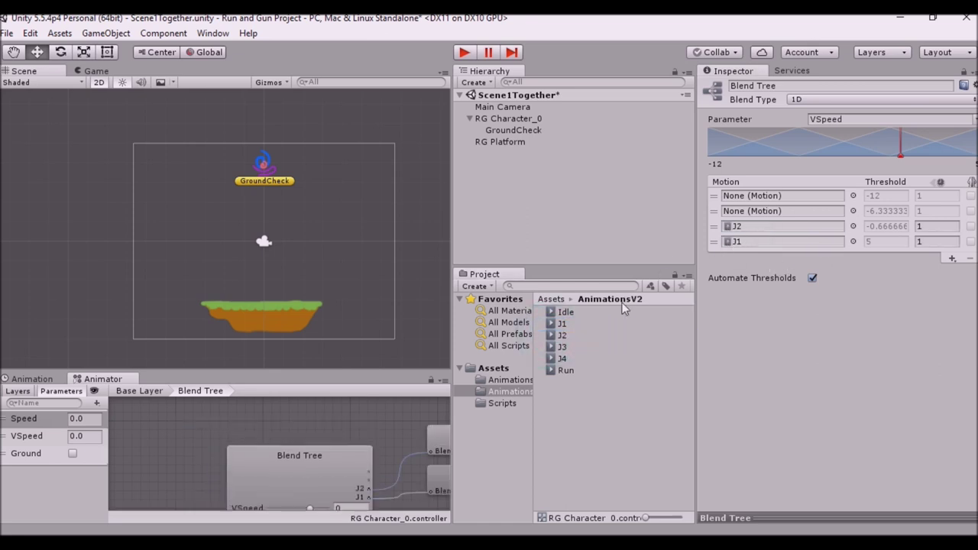
pyautogui.moveTo(552, 348); pyautogui.dragTo(811, 213)
pyautogui.click(553, 360)
pyautogui.moveTo(552, 364); pyautogui.dragTo(774, 204)
# Pan across the Blend Tree and its J1–J4 clip nodes, then return to Base Layer
pyautogui.moveTo(371, 441); pyautogui.dragTo(243, 363, button='middle')
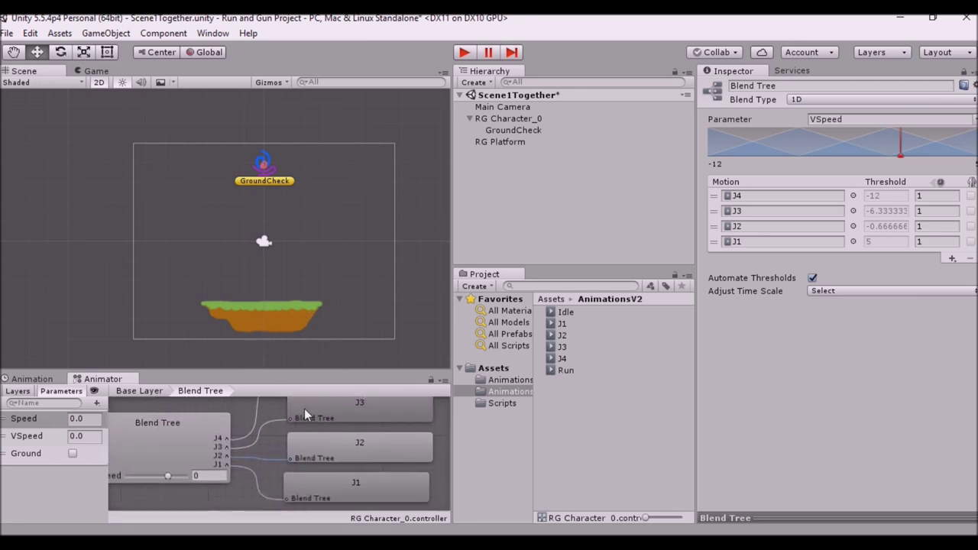
pyautogui.moveTo(275, 436); pyautogui.dragTo(308, 412, button='middle')
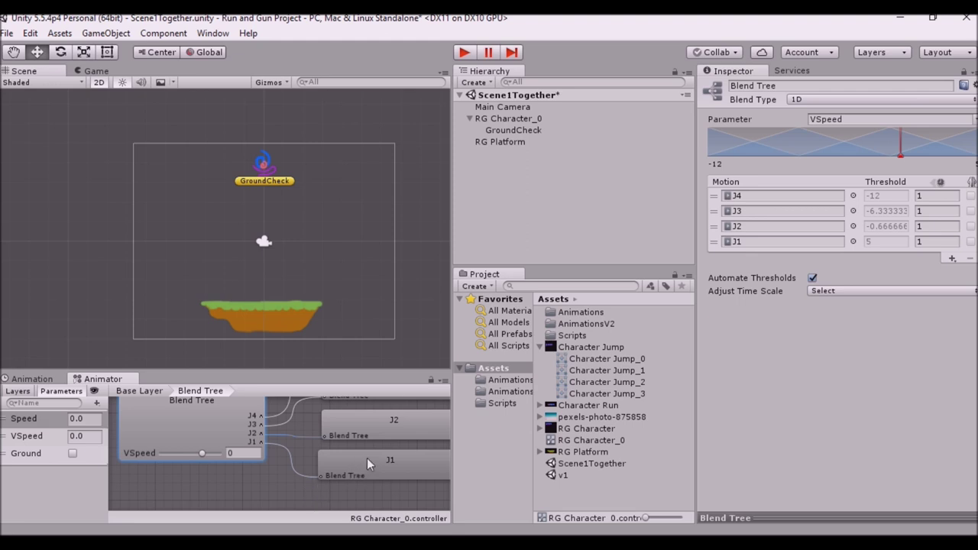
pyautogui.moveTo(377, 448); pyautogui.dragTo(297, 477, button='middle')
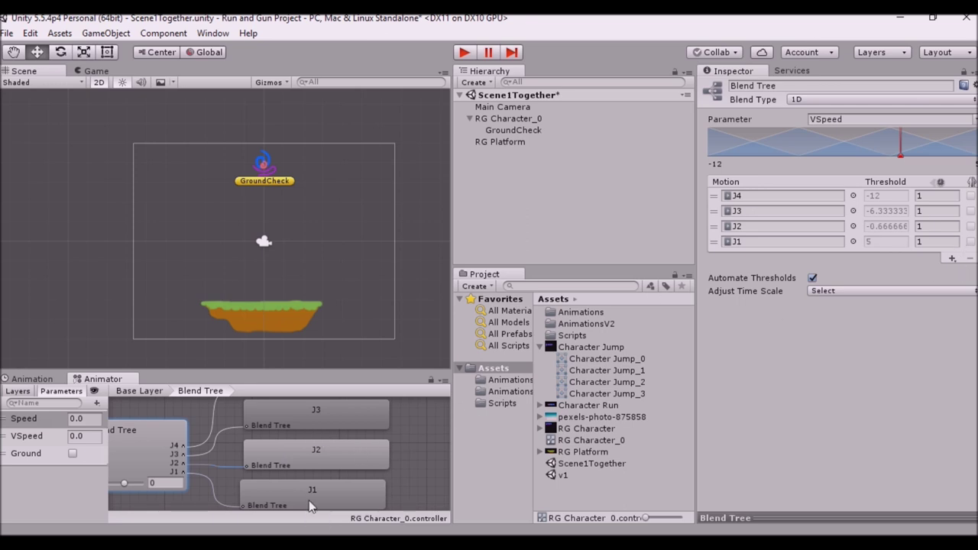
pyautogui.moveTo(333, 428); pyautogui.dragTo(314, 457, button='middle')
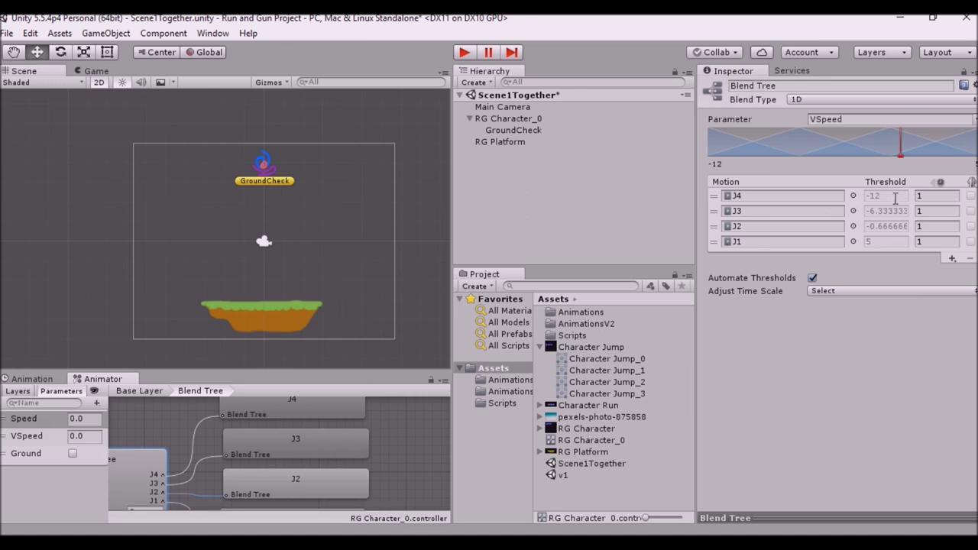
pyautogui.moveTo(240, 443); pyautogui.dragTo(360, 411, button='middle')
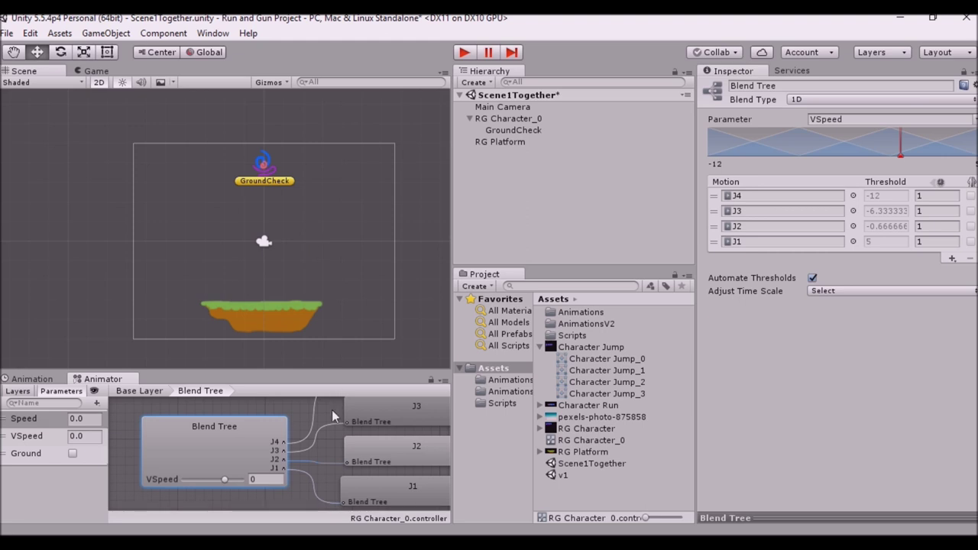
pyautogui.moveTo(349, 480); pyautogui.dragTo(317, 496, button='middle')
pyautogui.moveTo(367, 406); pyautogui.dragTo(358, 443, button='middle')
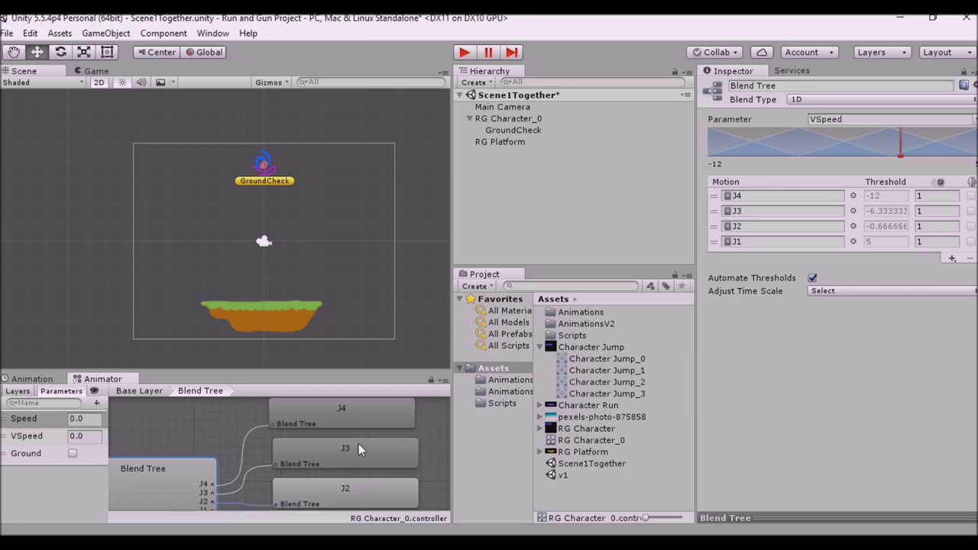
pyautogui.moveTo(380, 434); pyautogui.dragTo(402, 414, button='middle')
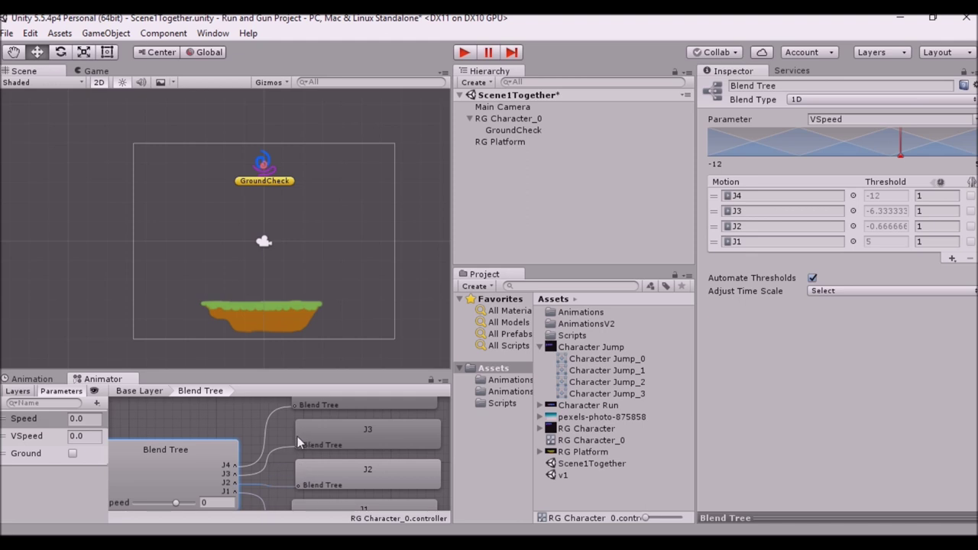
pyautogui.moveTo(265, 460); pyautogui.dragTo(301, 443, button='middle')
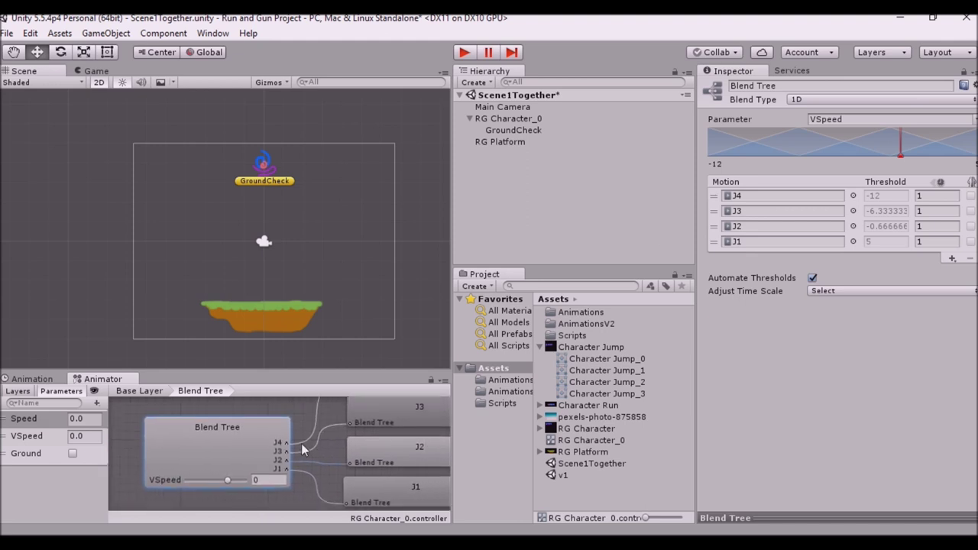
pyautogui.click(157, 390)
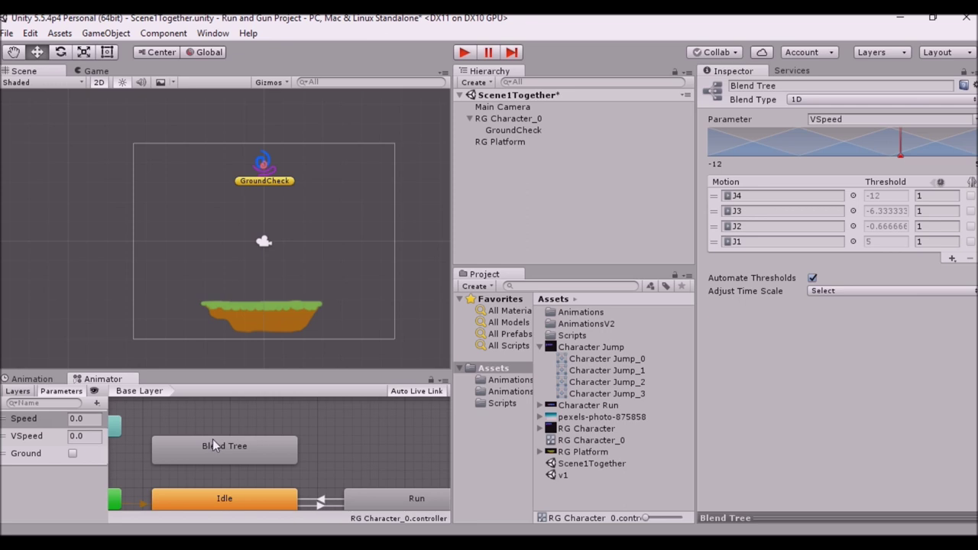
# Create a transition from Any State to the Blend Tree state
pyautogui.moveTo(207, 423); pyautogui.dragTo(341, 408, button='middle')
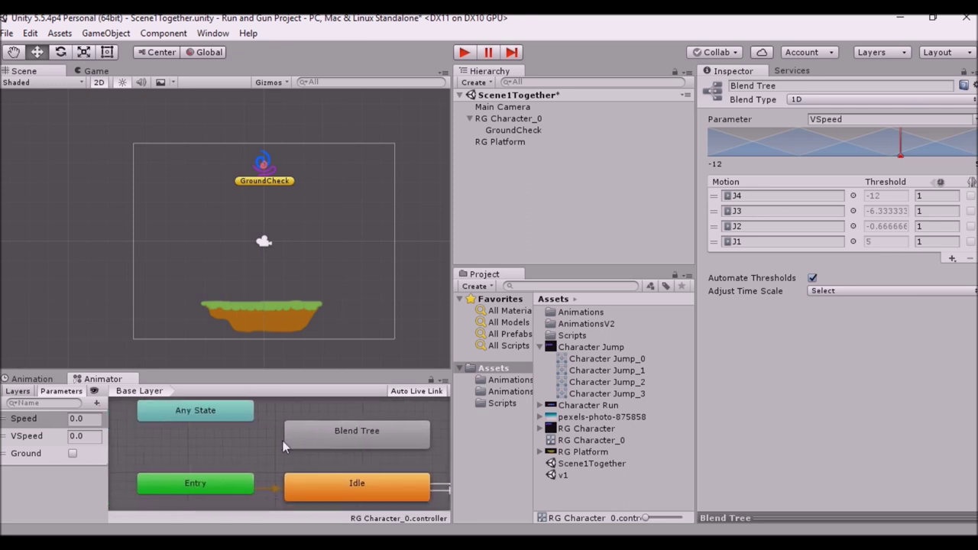
pyautogui.click(228, 417)
pyautogui.rightClick(229, 413)
pyautogui.click(284, 422)
pyautogui.click(354, 432)
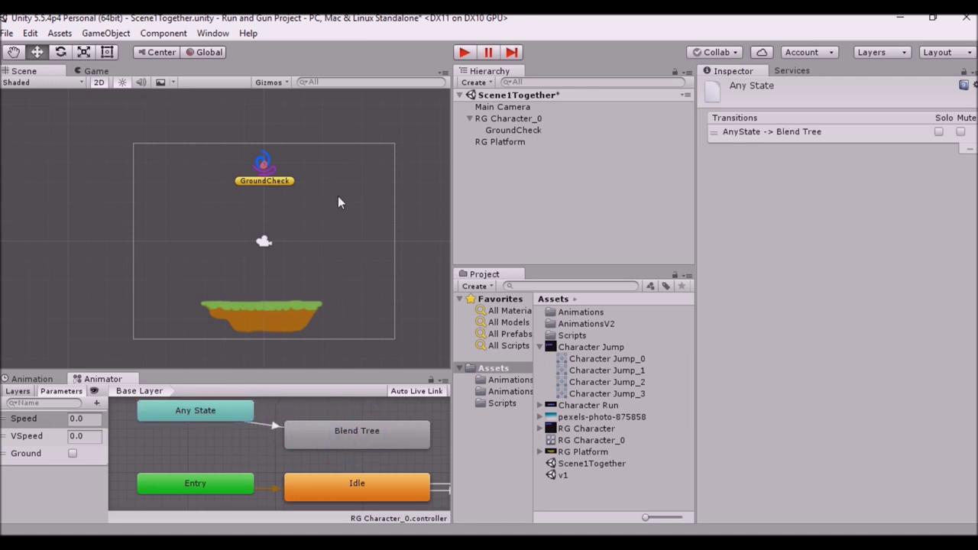
# Create a transition from the Blend Tree state back to Idle
pyautogui.click(358, 439)
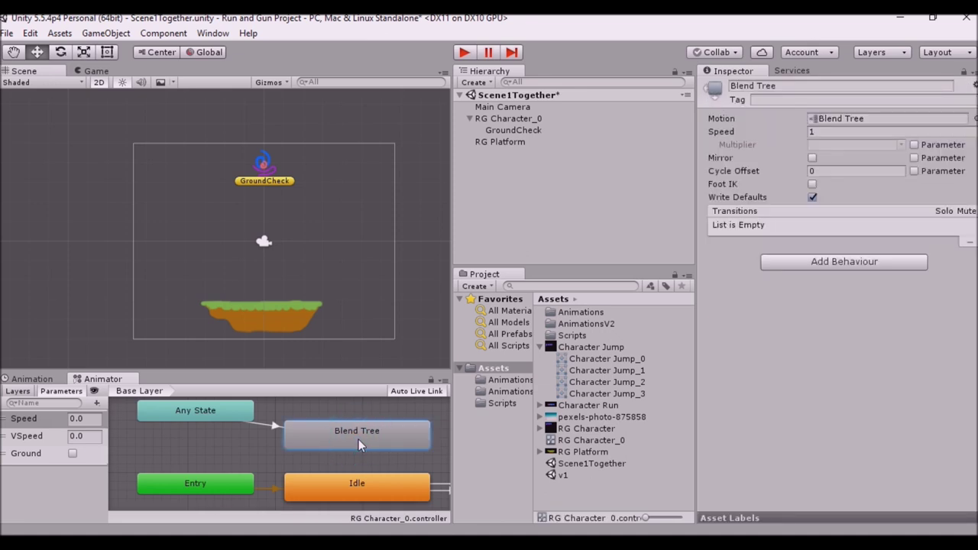
pyautogui.rightClick(358, 439)
pyautogui.click(399, 448)
pyautogui.click(348, 495)
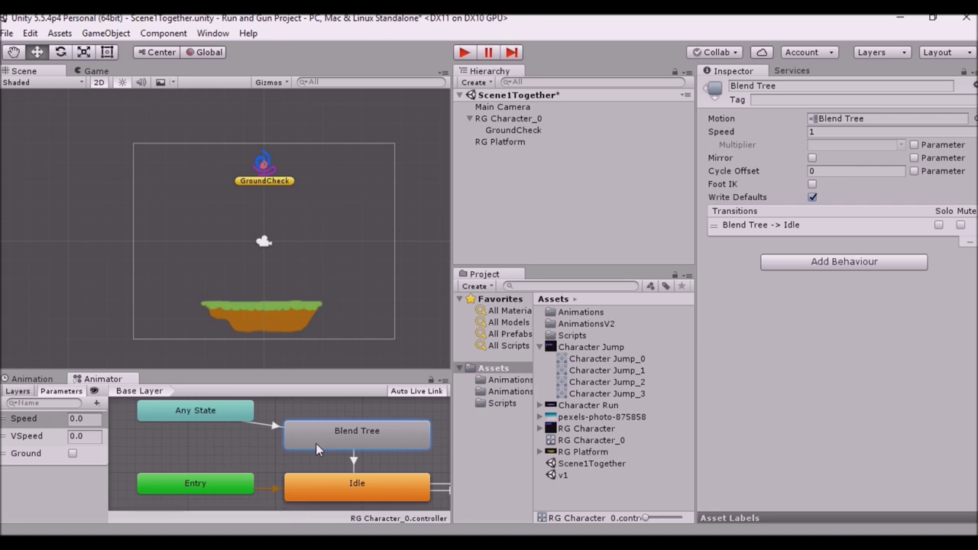
pyautogui.click(269, 428)
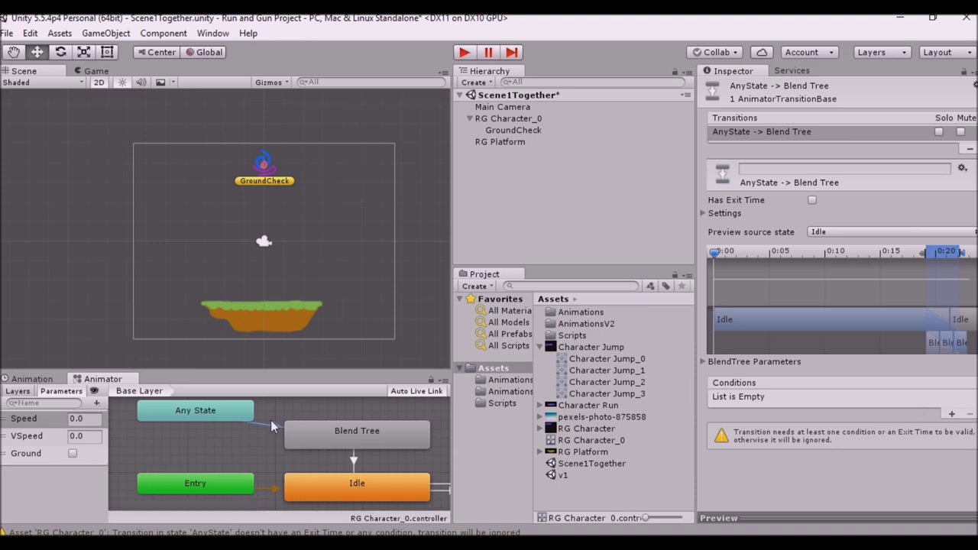
# Give the Any State → Blend Tree transition the condition Ground false
pyautogui.click(952, 413)
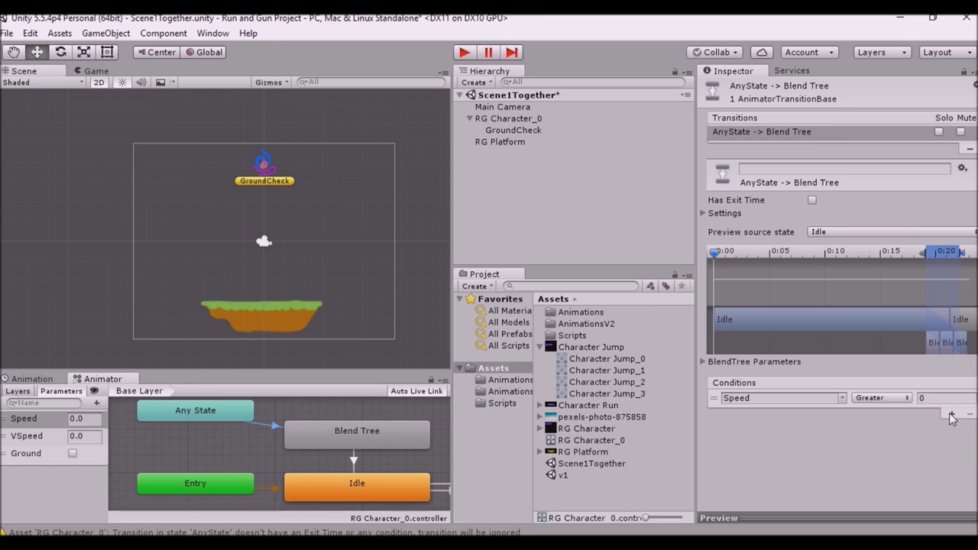
pyautogui.click(842, 399)
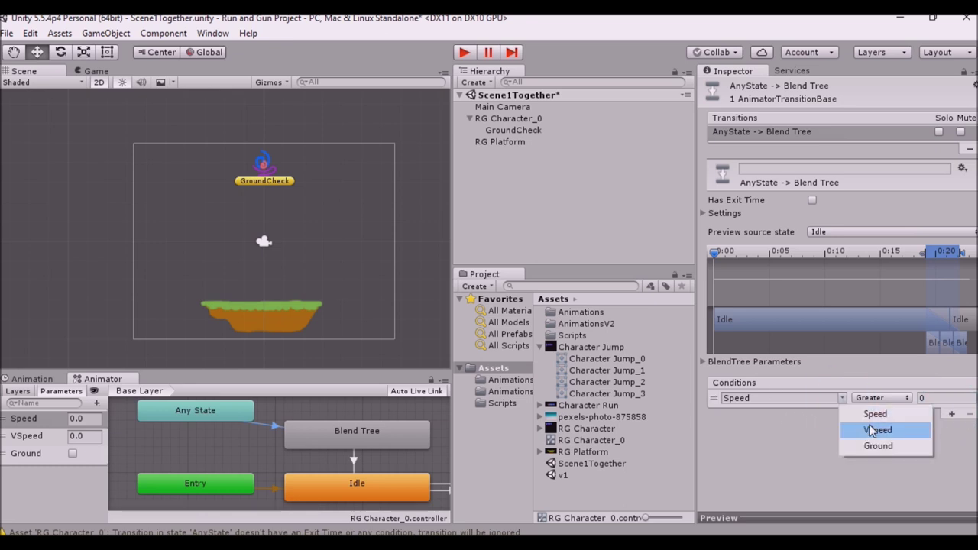
pyautogui.click(880, 446)
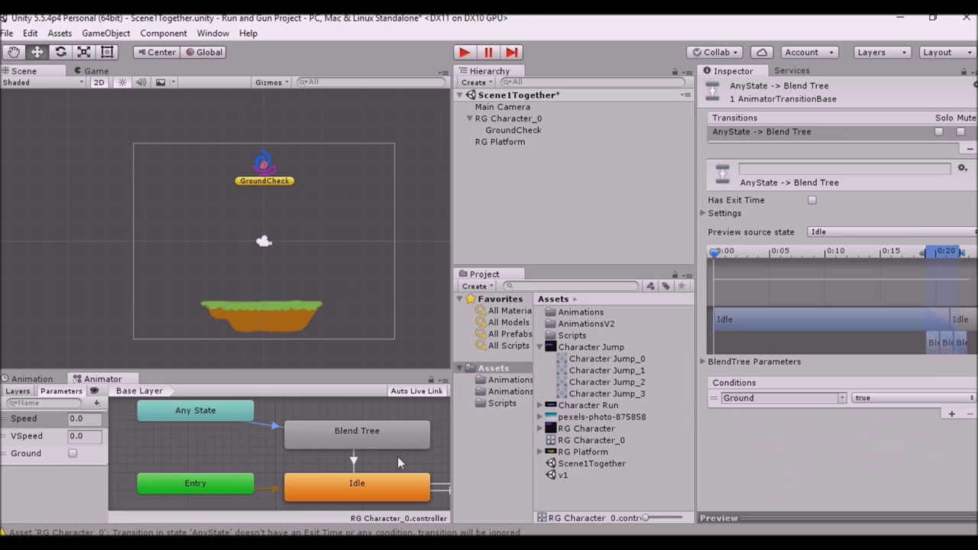
pyautogui.click(885, 399)
pyautogui.click(885, 431)
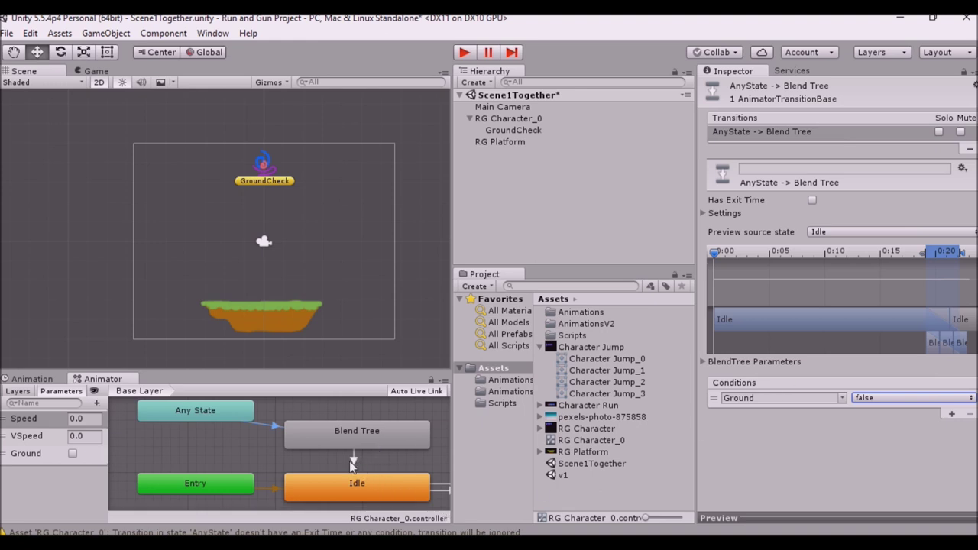
# Give the Blend Tree → Idle transition the condition Ground true
pyautogui.click(353, 461)
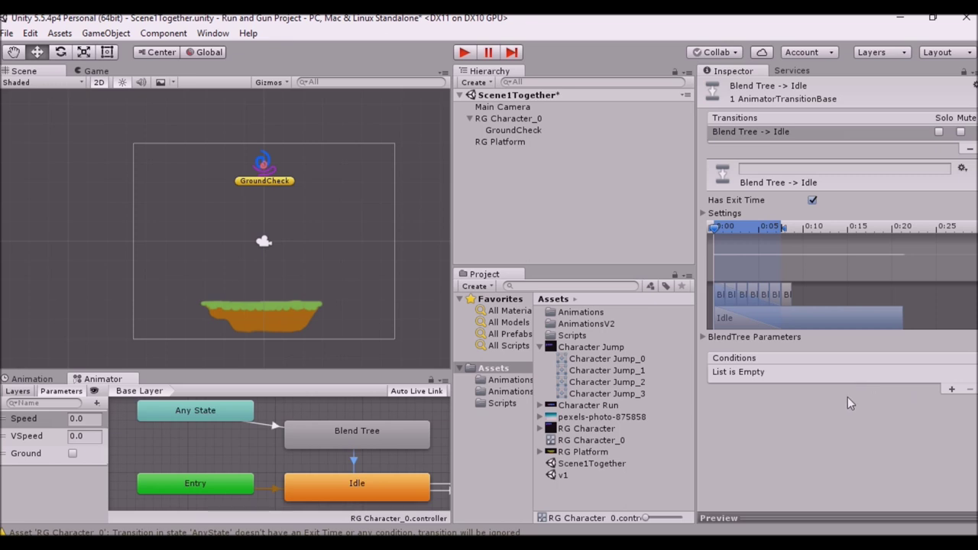
pyautogui.click(952, 389)
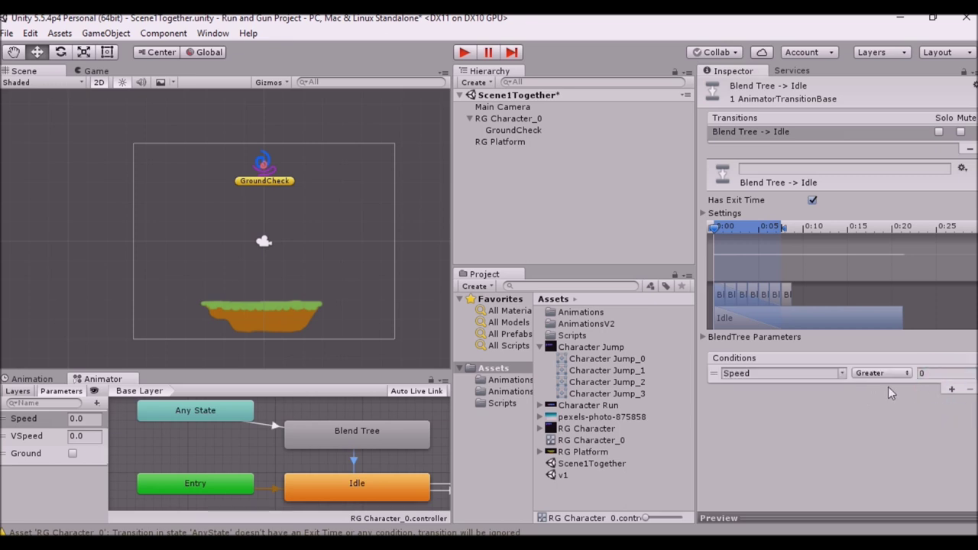
pyautogui.click(844, 374)
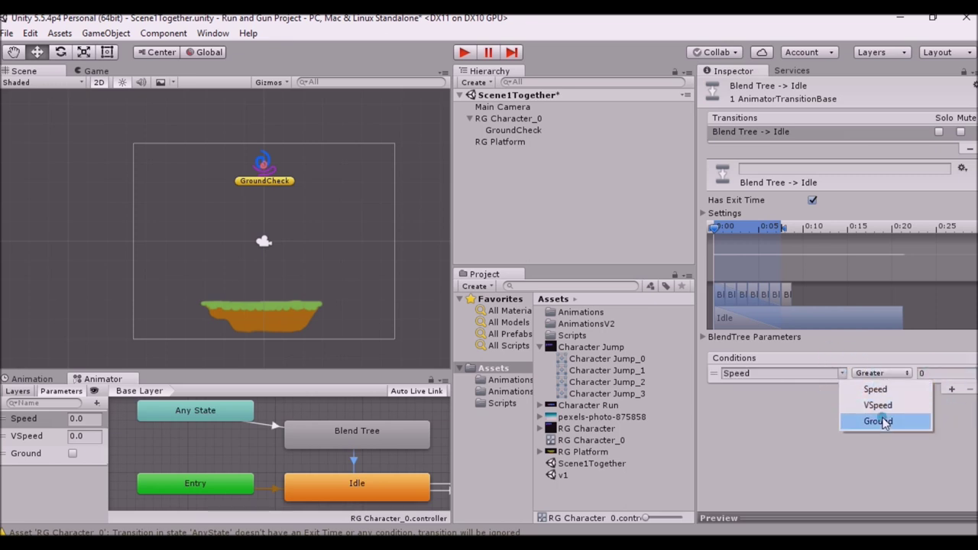
pyautogui.click(884, 423)
pyautogui.click(939, 373)
pyautogui.click(886, 388)
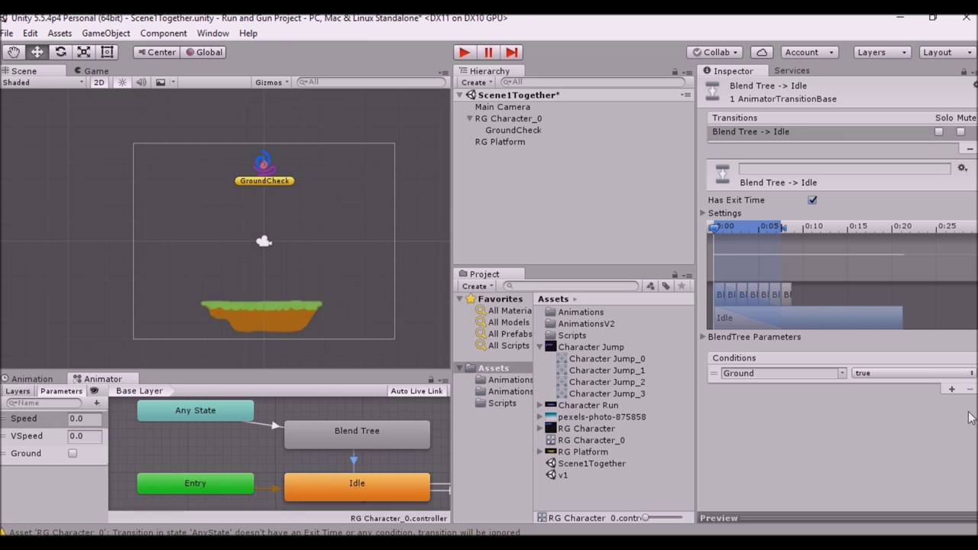
# Clear the transition warning from the Console and close it
pyautogui.moveTo(400, 450); pyautogui.dragTo(352, 449, button='middle')
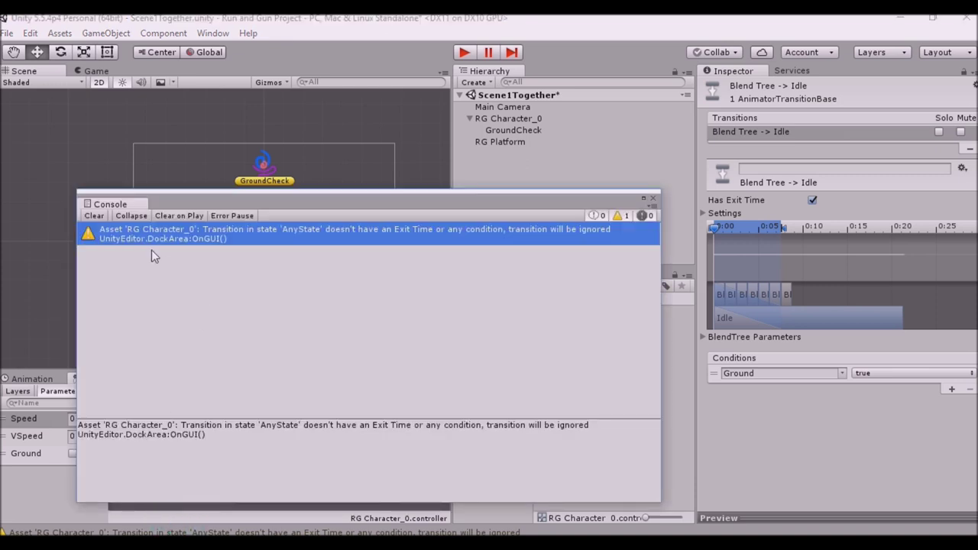
pyautogui.click(95, 216)
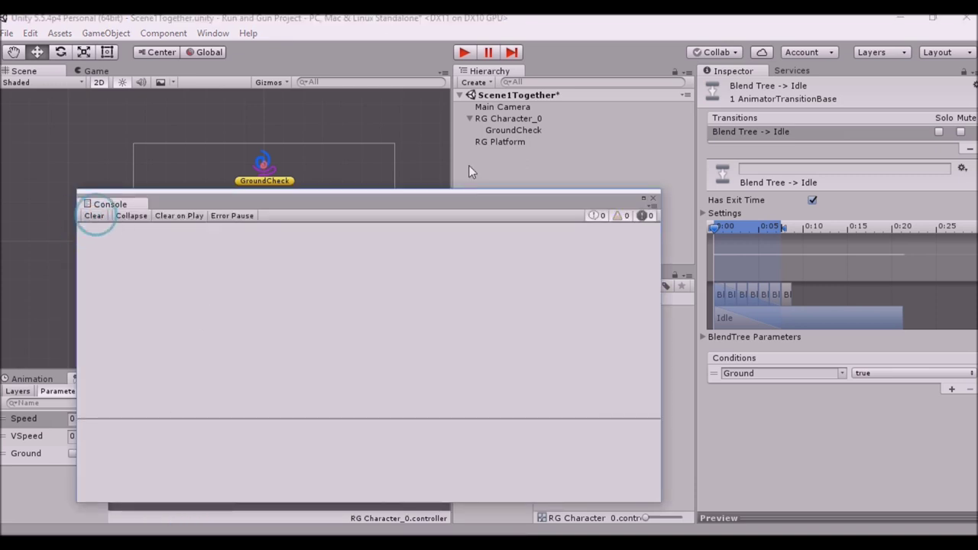
pyautogui.click(653, 198)
pyautogui.moveTo(242, 443); pyautogui.dragTo(301, 448, button='middle')
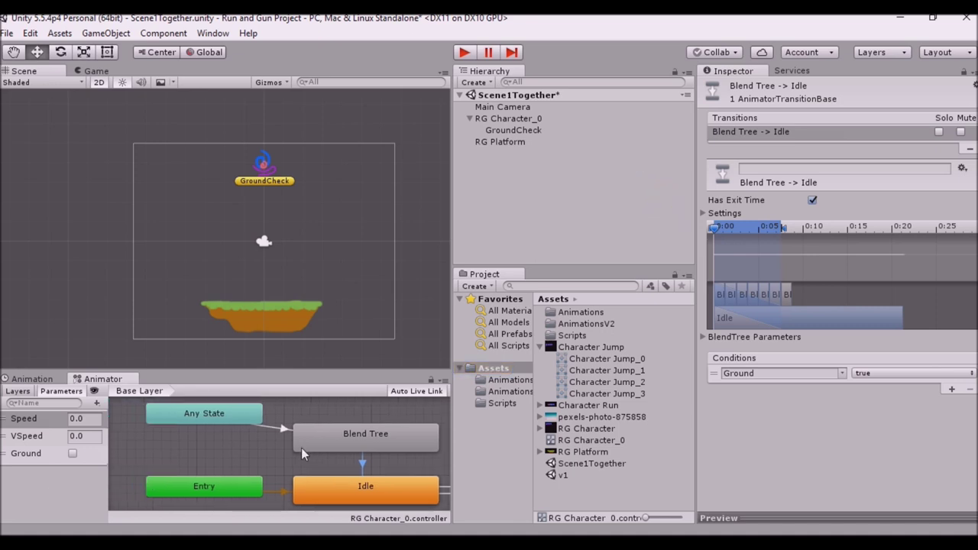
pyautogui.click(530, 120)
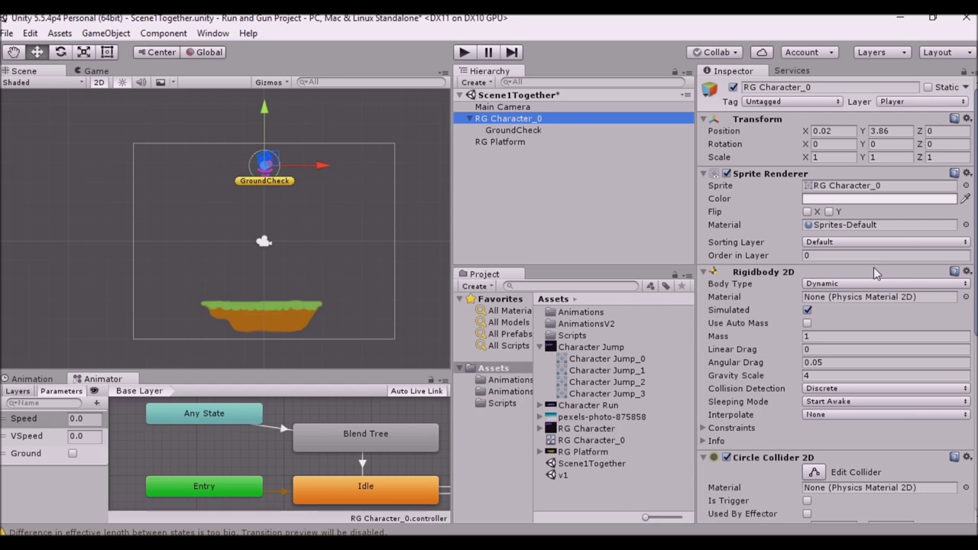
# Freeze the character's rotation in the Rigidbody 2D constraints
pyautogui.scroll(-3, 874, 266)
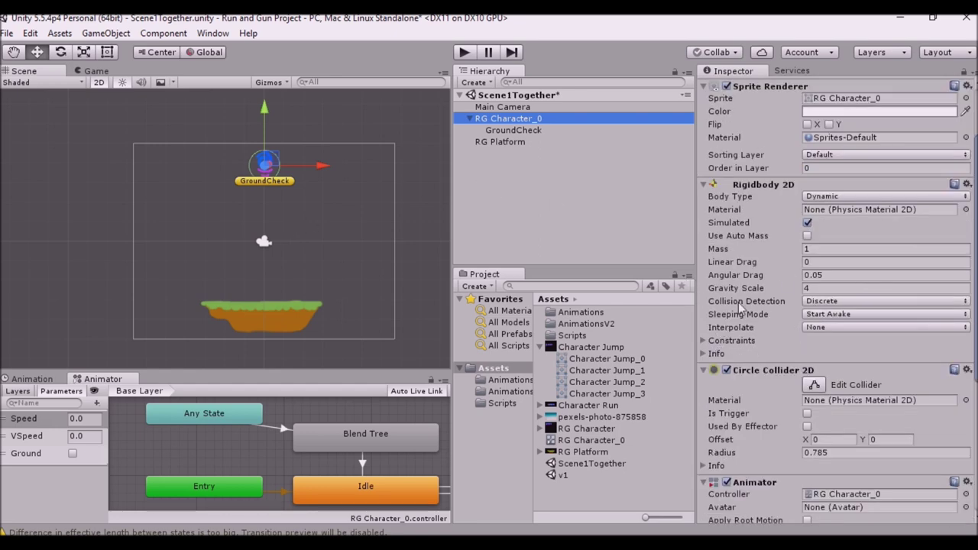
pyautogui.click(730, 341)
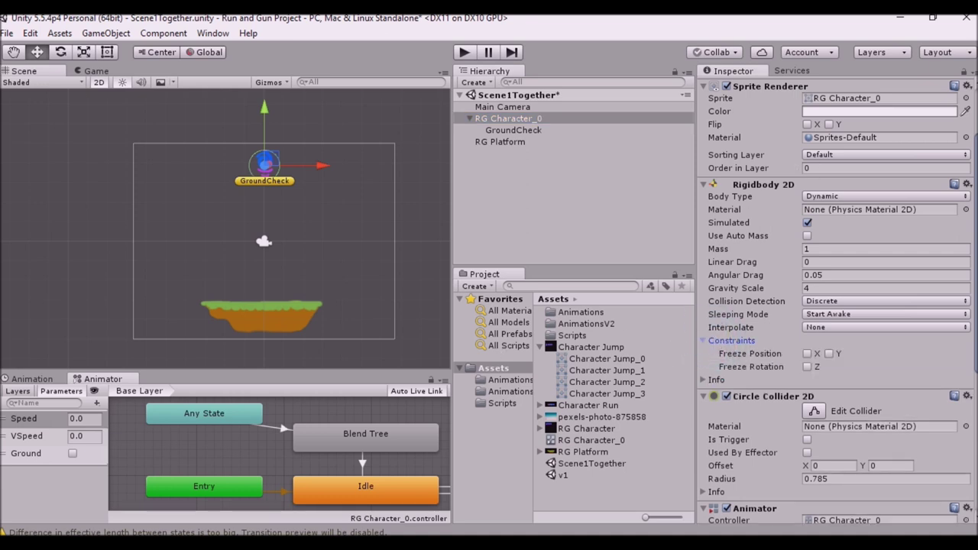
pyautogui.click(792, 70)
pyautogui.click(732, 70)
pyautogui.scroll(2, 297, 196)
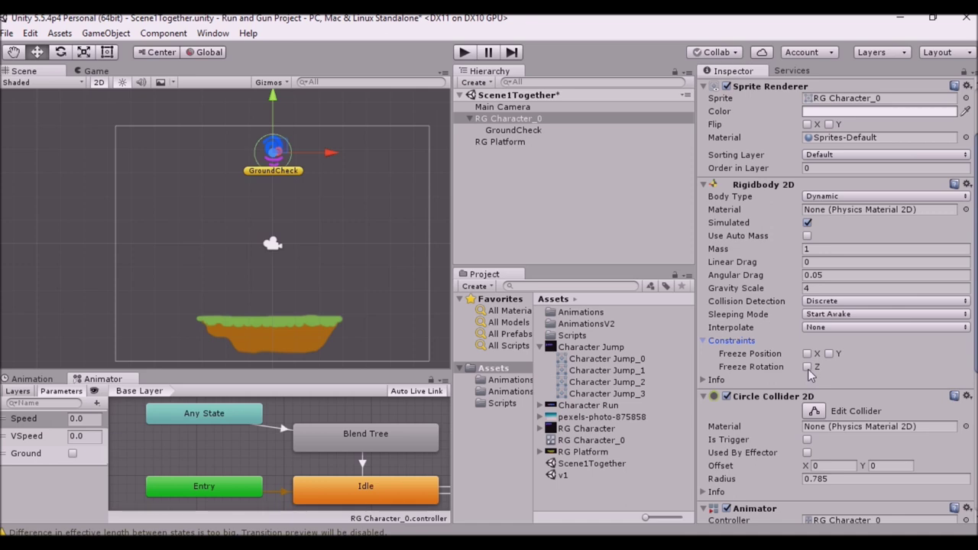
pyautogui.click(808, 367)
# Set the Rigidbody 2D Gravity Scale to 4 and enter Play mode
pyautogui.click(814, 288)
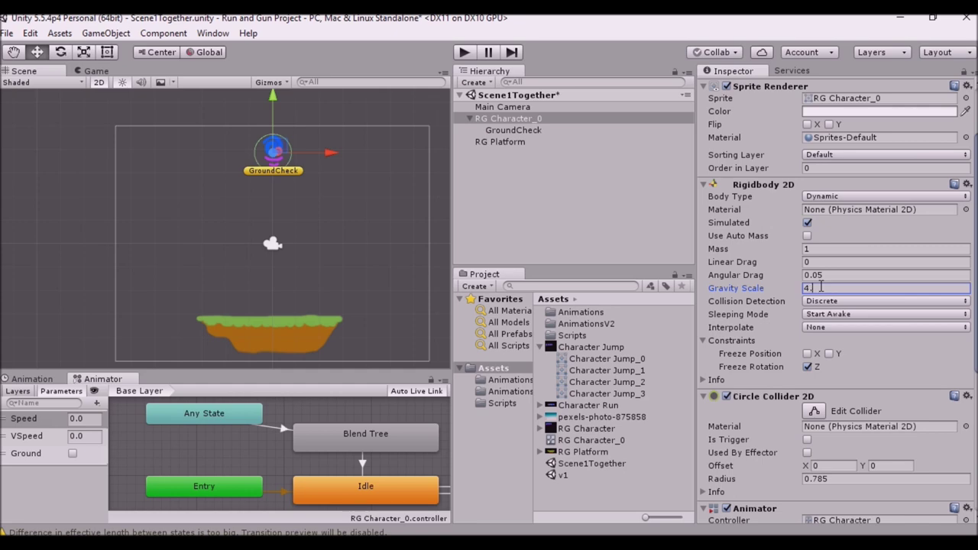
pyautogui.scroll(-10, 833, 281)
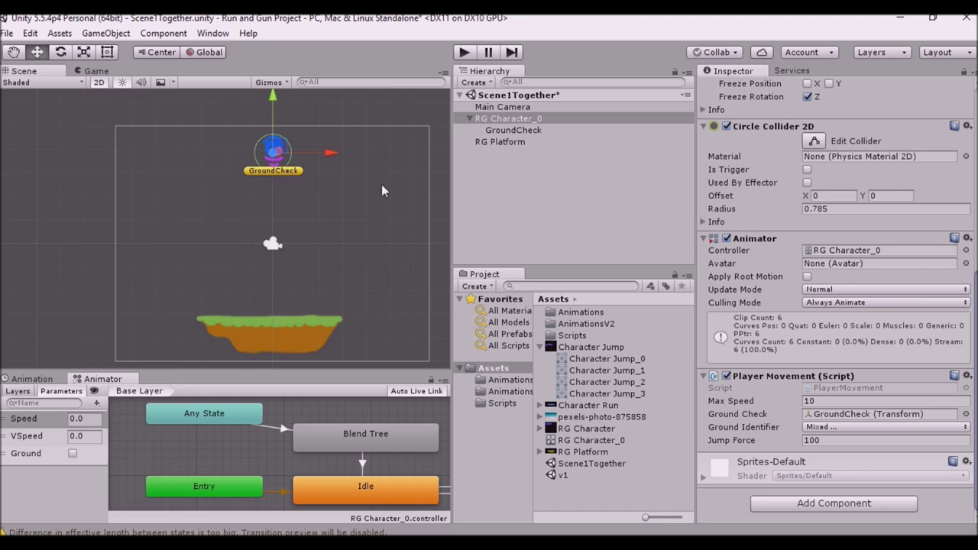
pyautogui.click(464, 52)
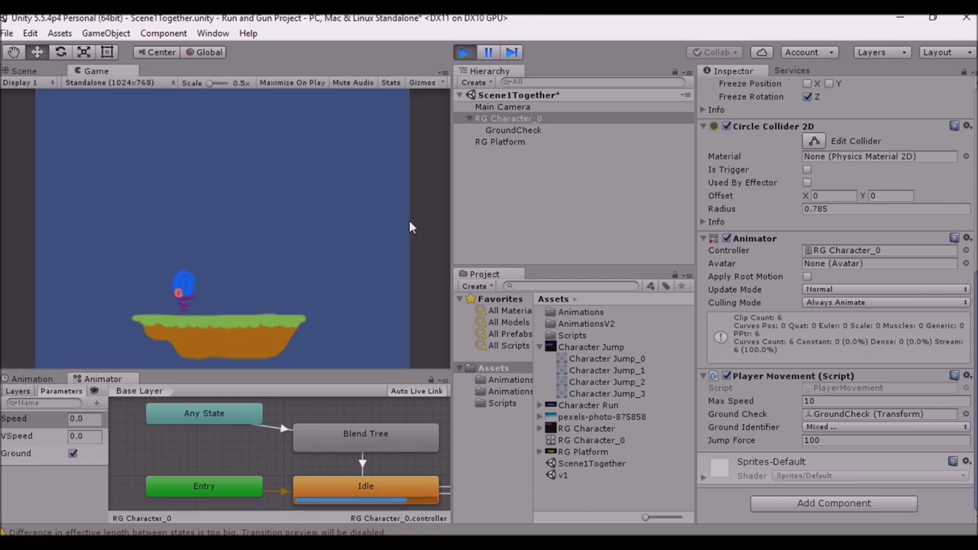
# Walk the character left and right across the grass platform with the arrow keys
pyautogui.press('Right')
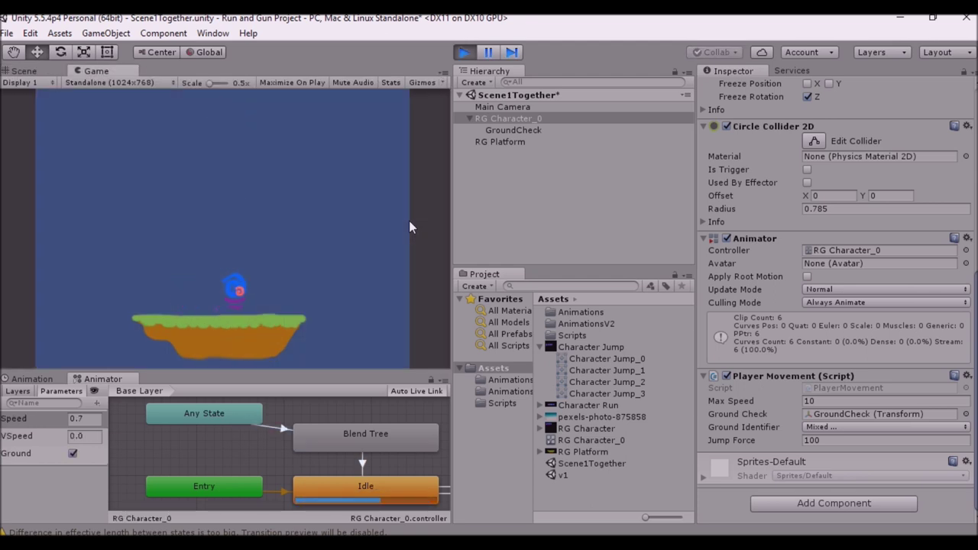
pyautogui.press('Left')
pyautogui.press('Right')
pyautogui.press('Left')
pyautogui.press('Right')
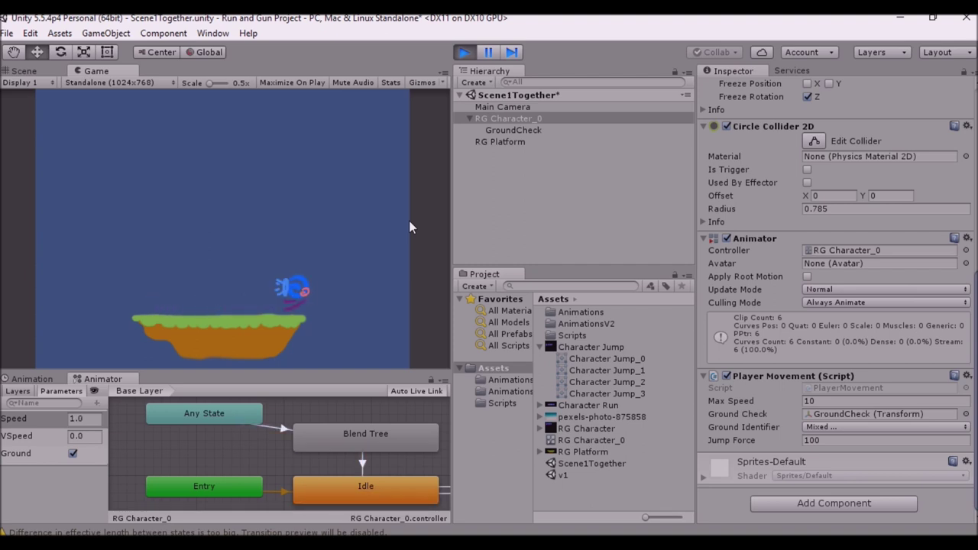
pyautogui.press('Right')
pyautogui.press('Left')
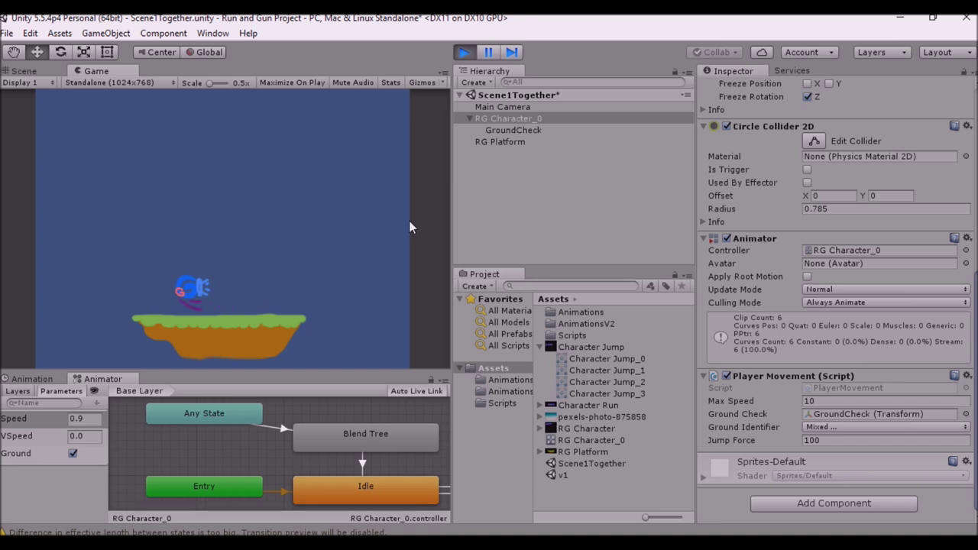
pyautogui.press('Right')
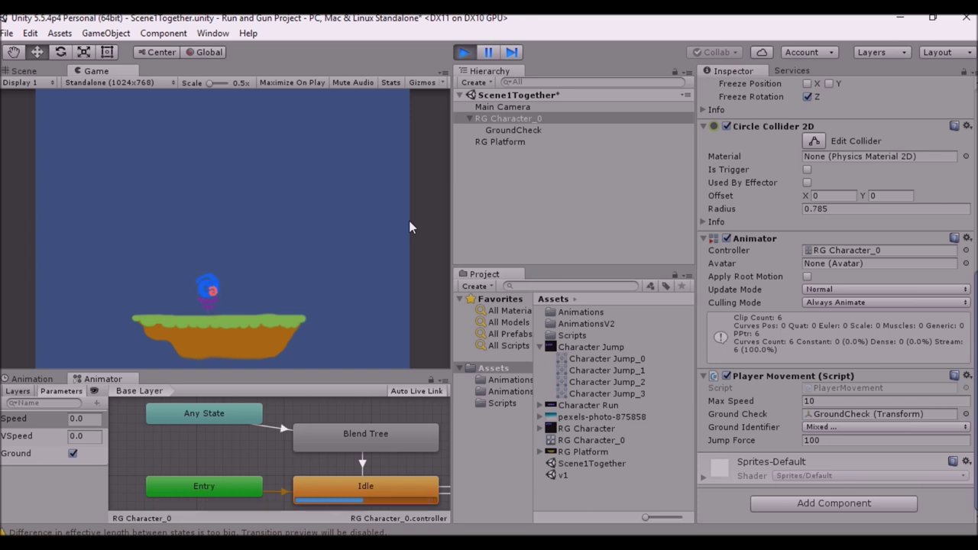
pyautogui.click(836, 441)
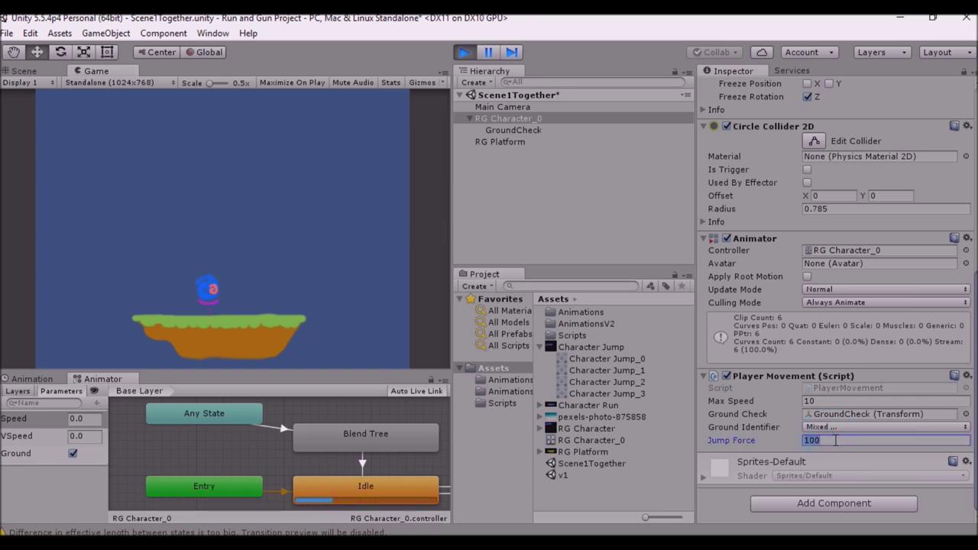
# Set Player Movement's Jump Force to 700 and make the character jump
pyautogui.write('700')
pyautogui.click(242, 289)
pyautogui.press('space')
# Keep jumping and steering left and right to test the higher jump
pyautogui.press('space')
pyautogui.press('Right')
pyautogui.press('space')
pyautogui.press('space')
pyautogui.press('space')
pyautogui.press('space')
pyautogui.press('Left')
pyautogui.press('space')
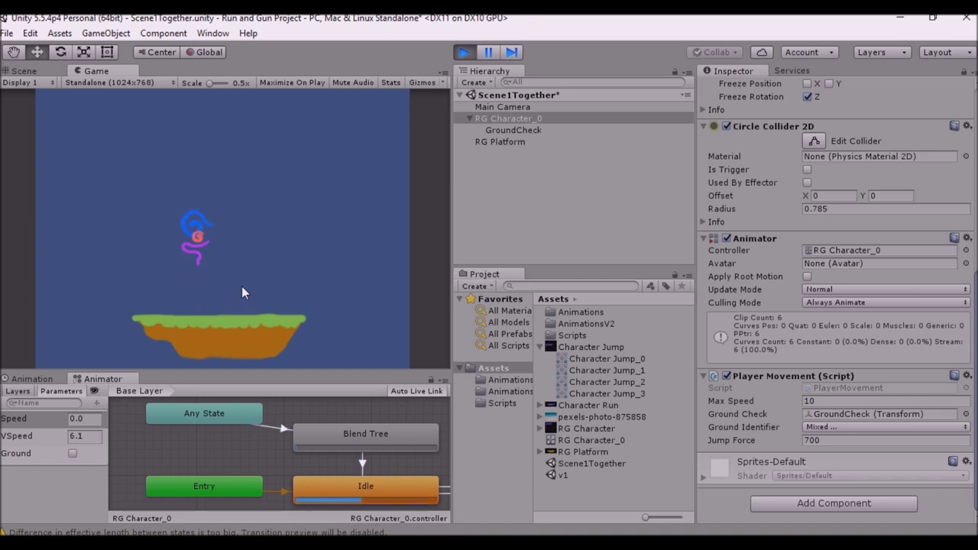
pyautogui.press('space')
pyautogui.press('space')
pyautogui.press('Right')
pyautogui.press('Left')
pyautogui.press('space')
pyautogui.press('Right')
pyautogui.press('Left')
pyautogui.press('space')
pyautogui.press('Left')
pyautogui.press('space')
pyautogui.press('Right')
pyautogui.press('Left')
pyautogui.press('space')
pyautogui.press('Right')
pyautogui.press('Right')
pyautogui.press('space')
pyautogui.press('Left')
pyautogui.press('Right')
pyautogui.press('Left')
pyautogui.press('space')
pyautogui.press('Right')
pyautogui.press('Left')
pyautogui.press('space')
pyautogui.press('Right')
pyautogui.press('Left')
pyautogui.press('Right')
pyautogui.press('Left')
pyautogui.press('Right')
pyautogui.press('space')
pyautogui.press('Left')
pyautogui.press('space')
pyautogui.press('Right')
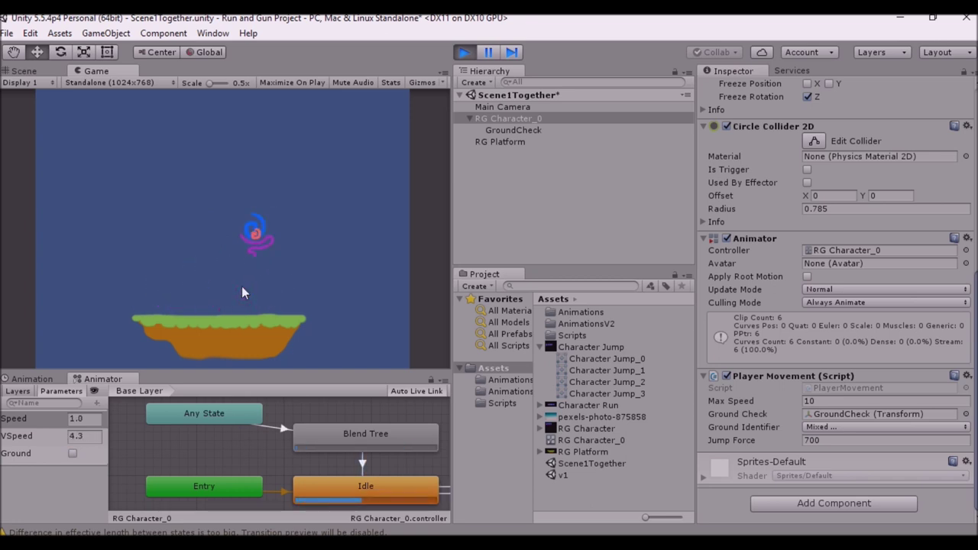
pyautogui.press('Left')
pyautogui.press('space')
pyautogui.press('Right')
pyautogui.press('space')
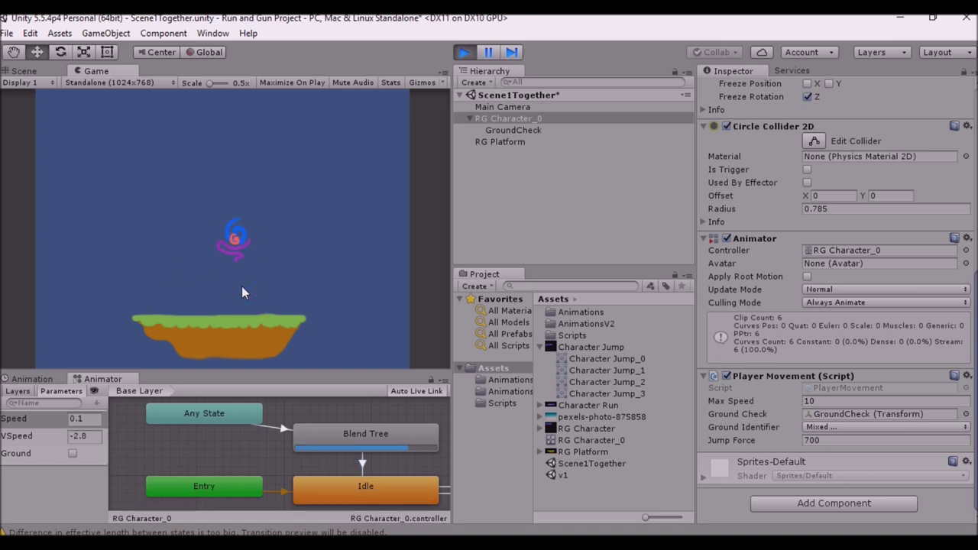
pyautogui.press('space')
pyautogui.press('space')
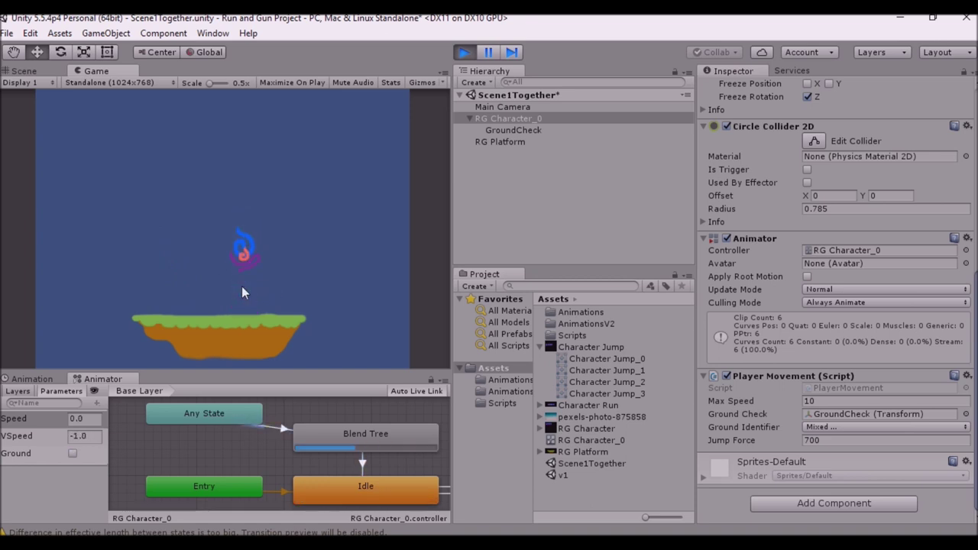
pyautogui.press('space')
pyautogui.press('space')
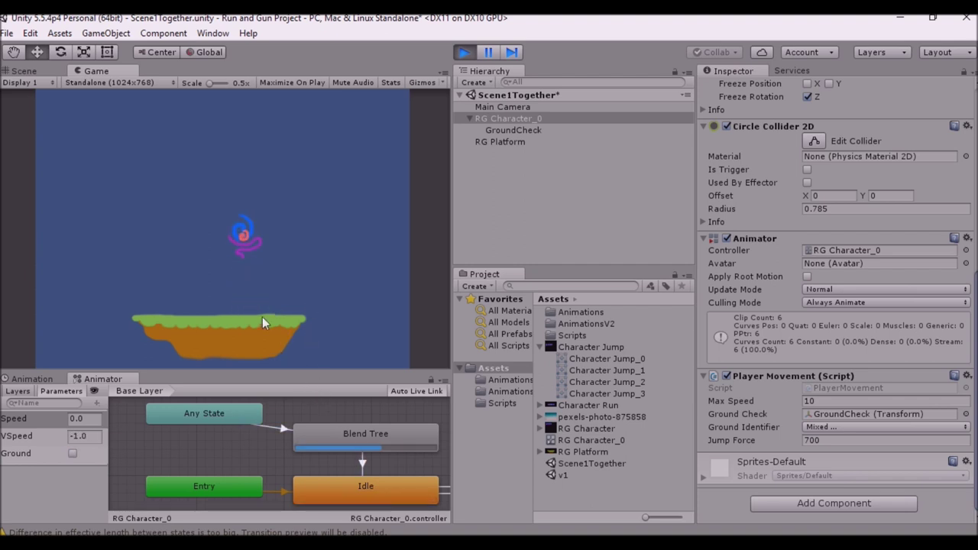
# Open the Blend Tree to view its J1–J4 jump motions and VSpeed thresholds
pyautogui.click(341, 436)
pyautogui.doubleClick(341, 433)
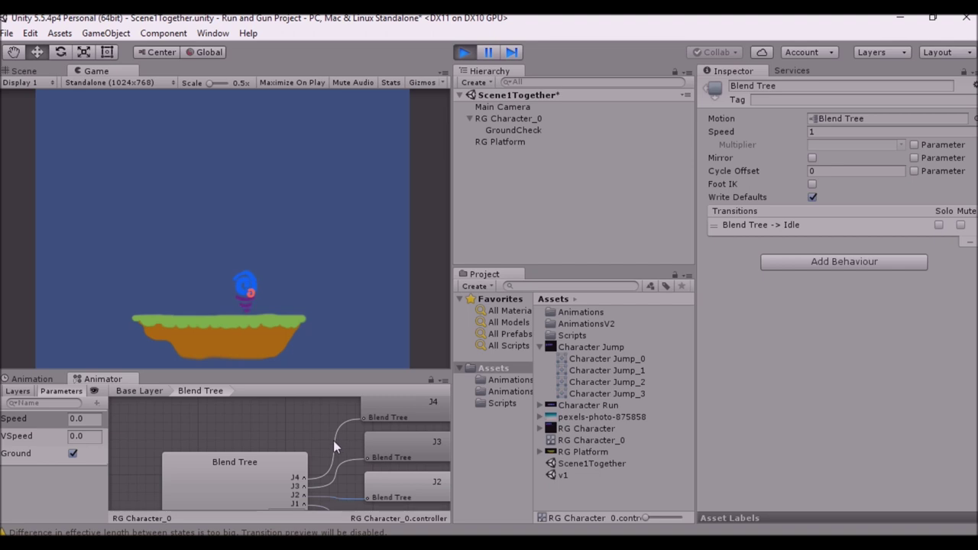
pyautogui.moveTo(317, 435); pyautogui.dragTo(219, 423, button='middle')
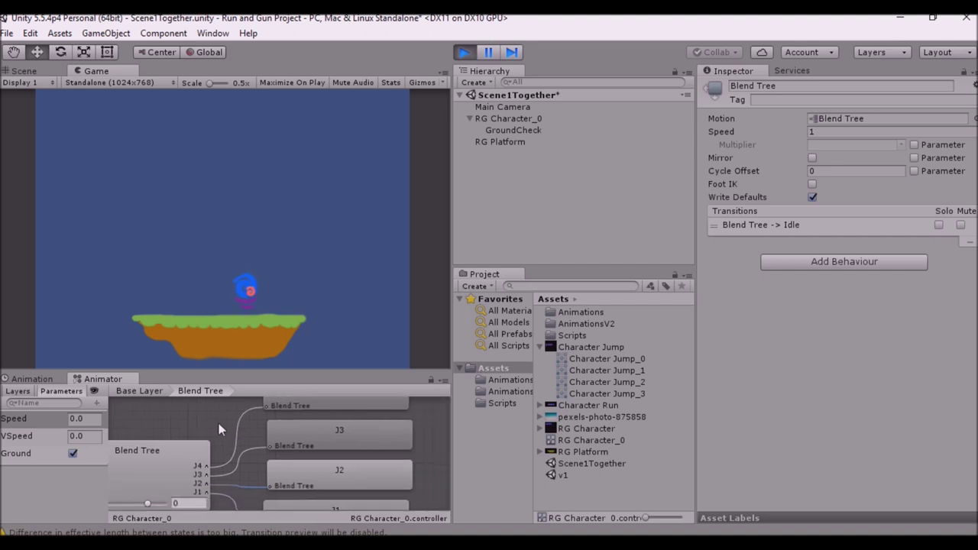
pyautogui.click(200, 453)
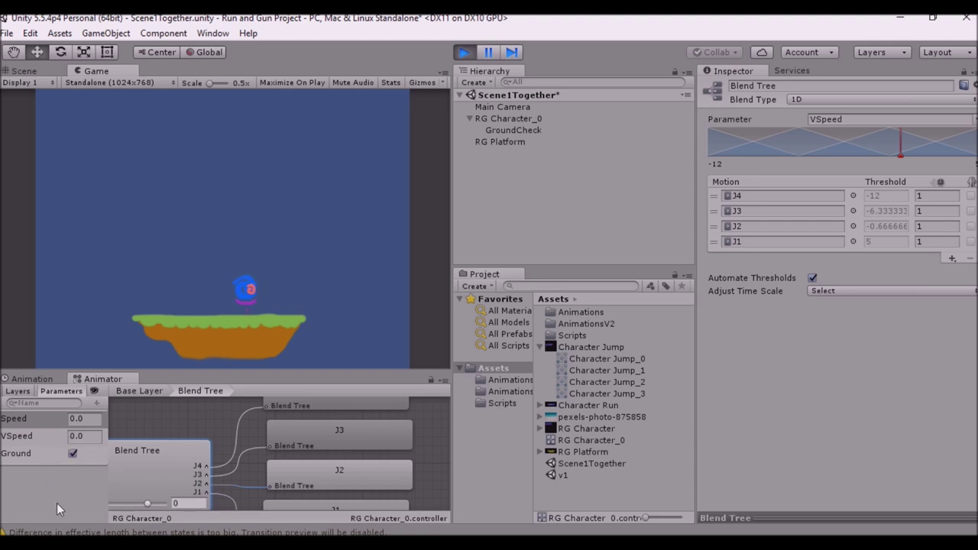
# Jump a few more times, then walk the character off the platform's edge
pyautogui.press('space')
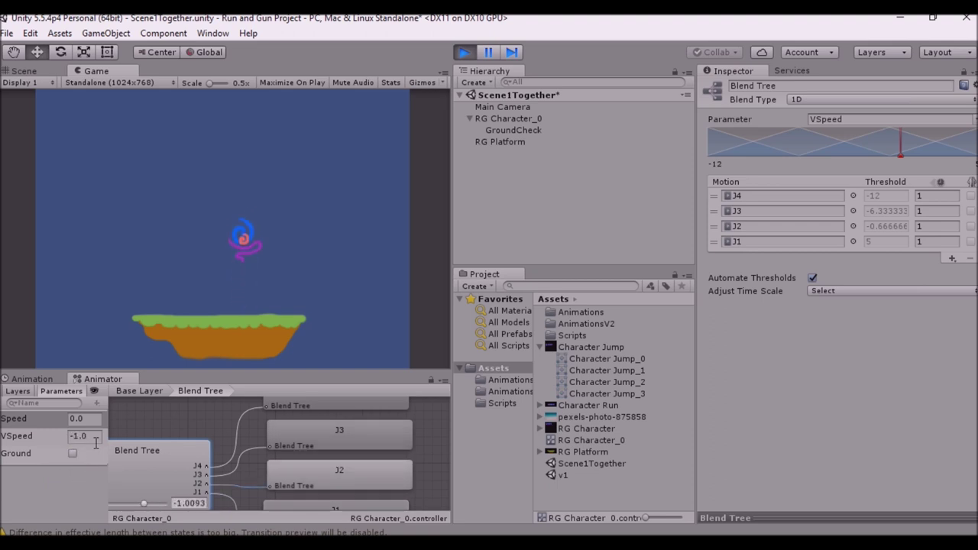
pyautogui.press('space')
pyautogui.press('space')
pyautogui.press('Left')
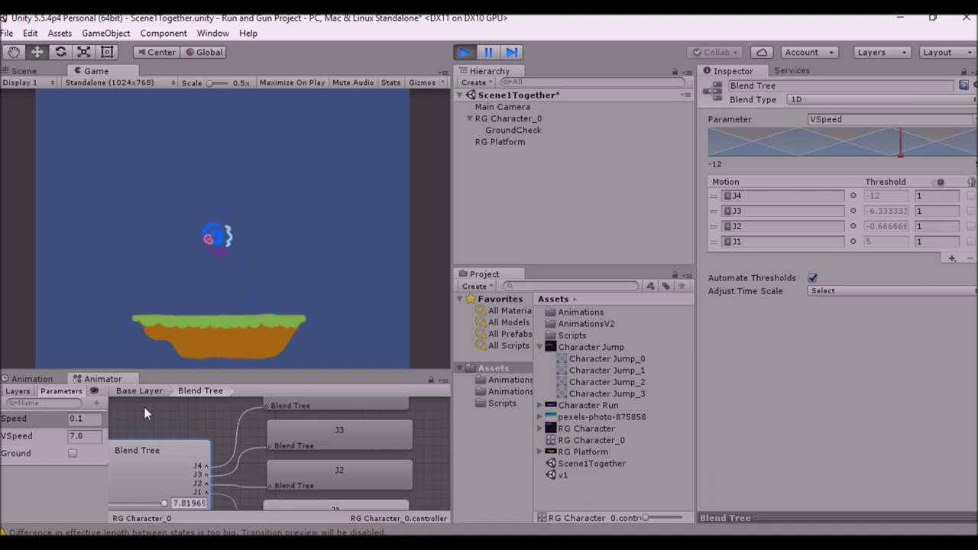
pyautogui.press('Right')
pyautogui.press('space')
pyautogui.press('Left')
pyautogui.press('Right')
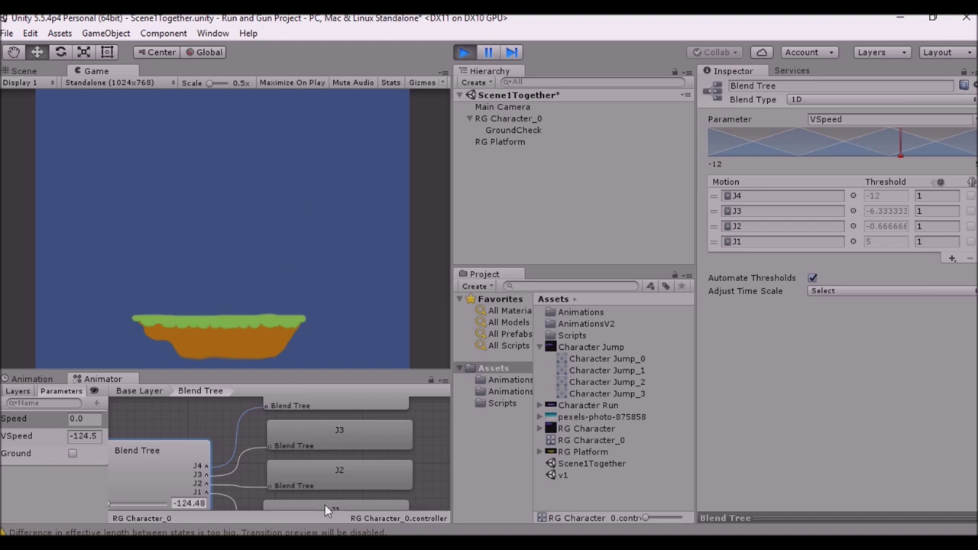
pyautogui.scroll(-1, 324, 504)
pyautogui.scroll(1, 298, 439)
# Stop Play mode, then clear the Console warning and close it
pyautogui.click(464, 52)
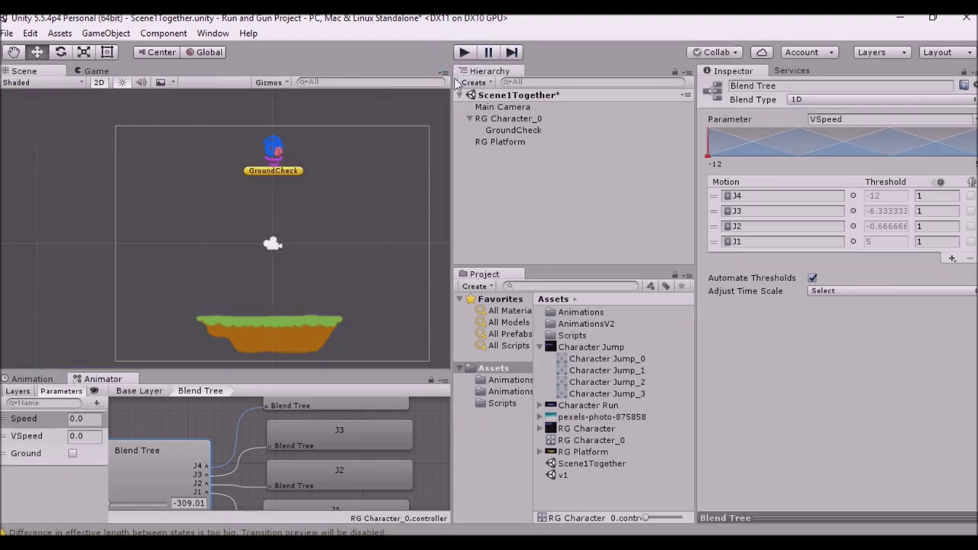
pyautogui.click(140, 528)
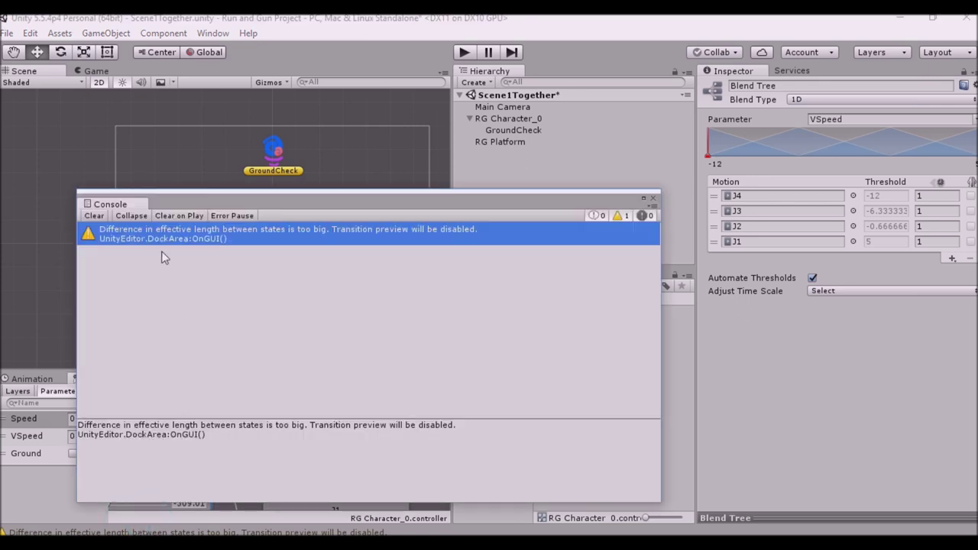
pyautogui.click(94, 215)
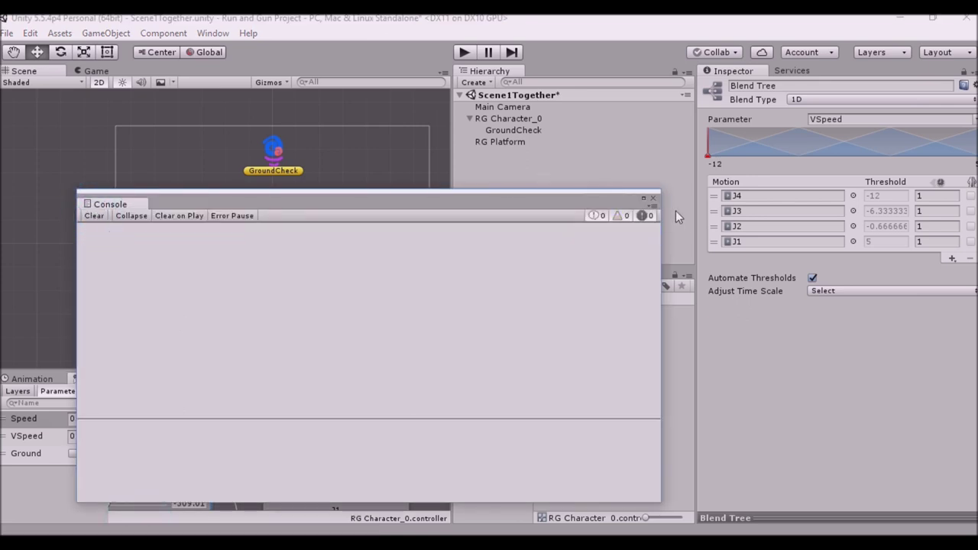
pyautogui.click(654, 200)
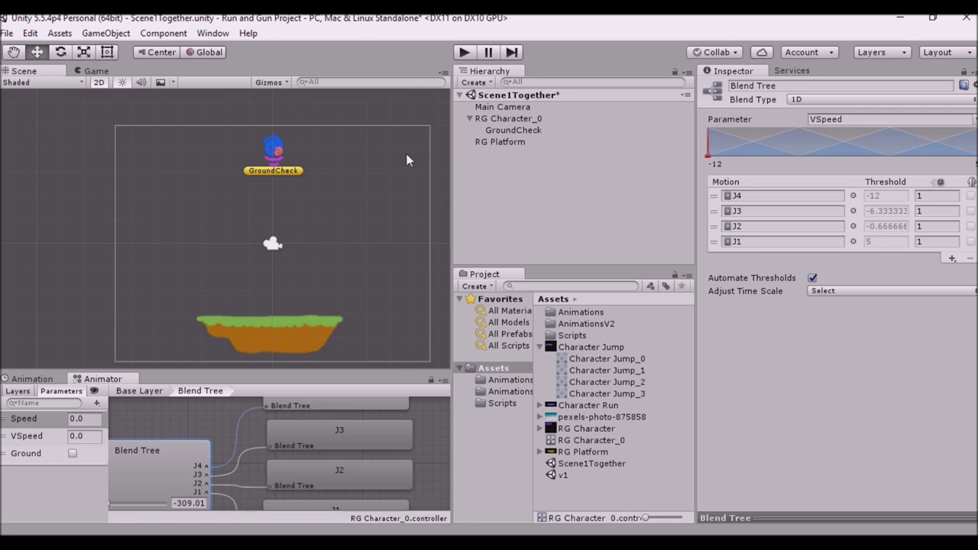
# Select RG Character_0 and check that Jump Force has reverted to 100
pyautogui.click(508, 119)
pyautogui.scroll(-5, 839, 328)
pyautogui.scroll(-3, 838, 327)
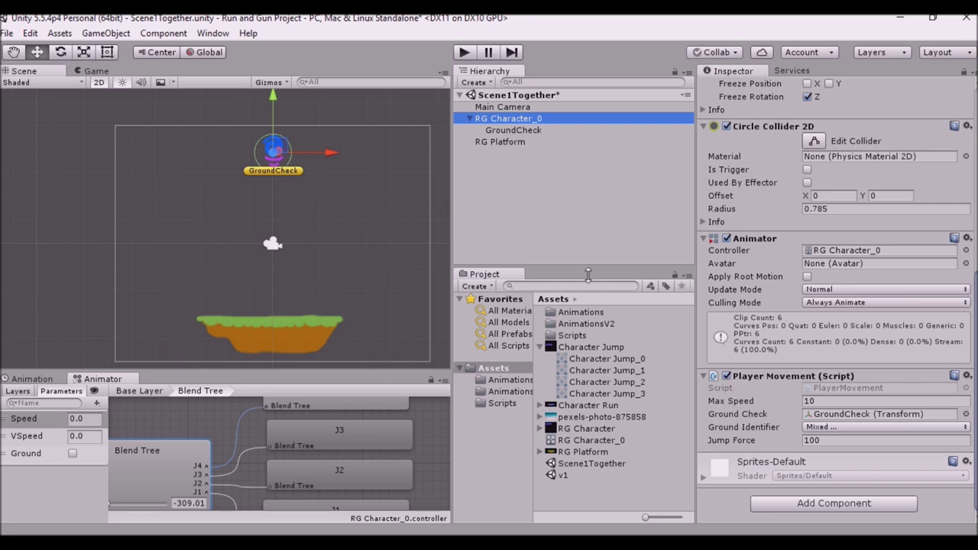
# Set Jump Force to 700 again and start Play mode
pyautogui.click(844, 440)
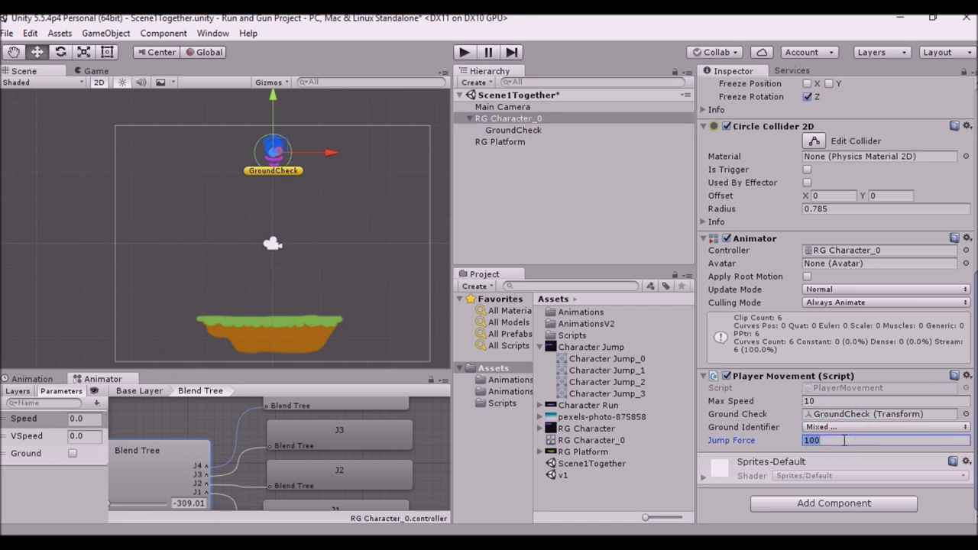
pyautogui.write('700')
pyautogui.click(463, 54)
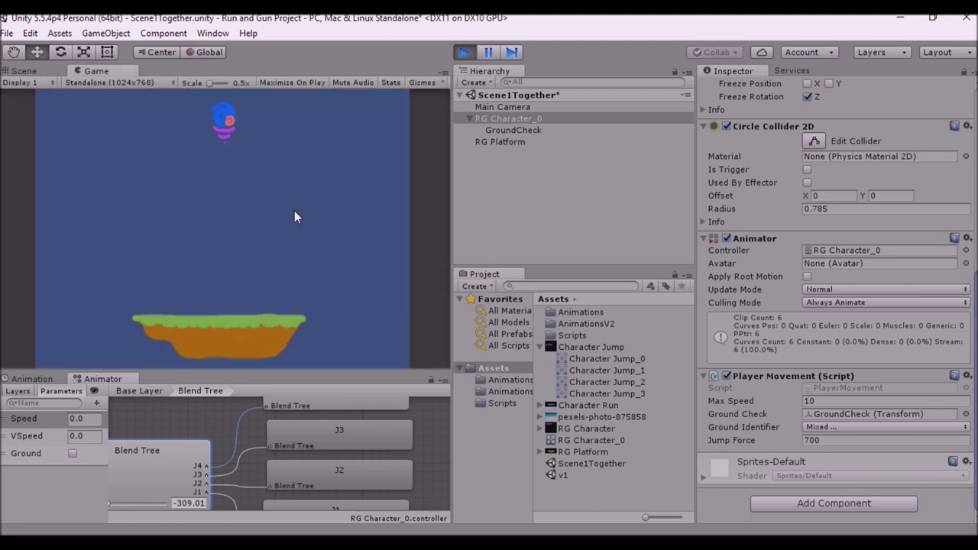
# Test jumping and steering across the platform, then stop Play mode
pyautogui.press('space')
pyautogui.press('space')
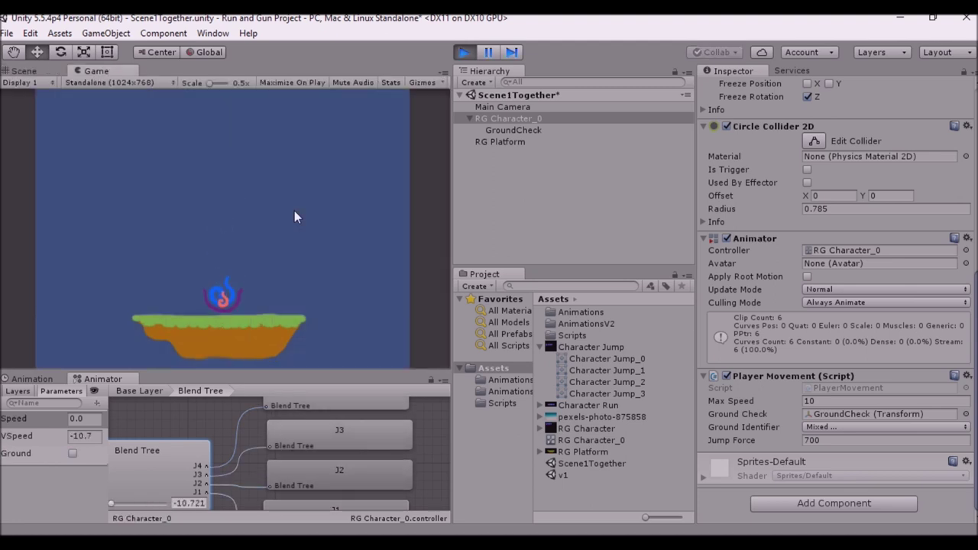
pyautogui.press('space')
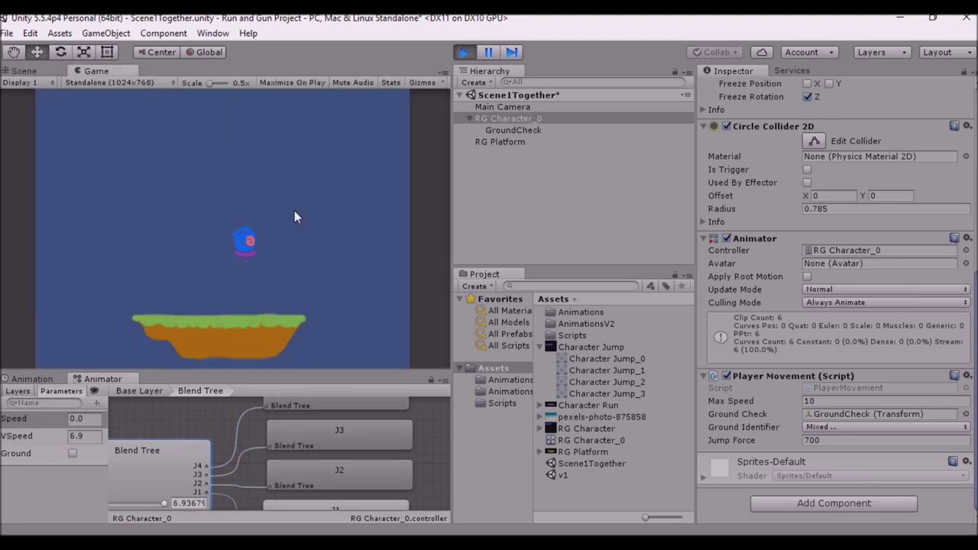
pyautogui.press('space')
pyautogui.press('Left')
pyautogui.press('space')
pyautogui.press('Right')
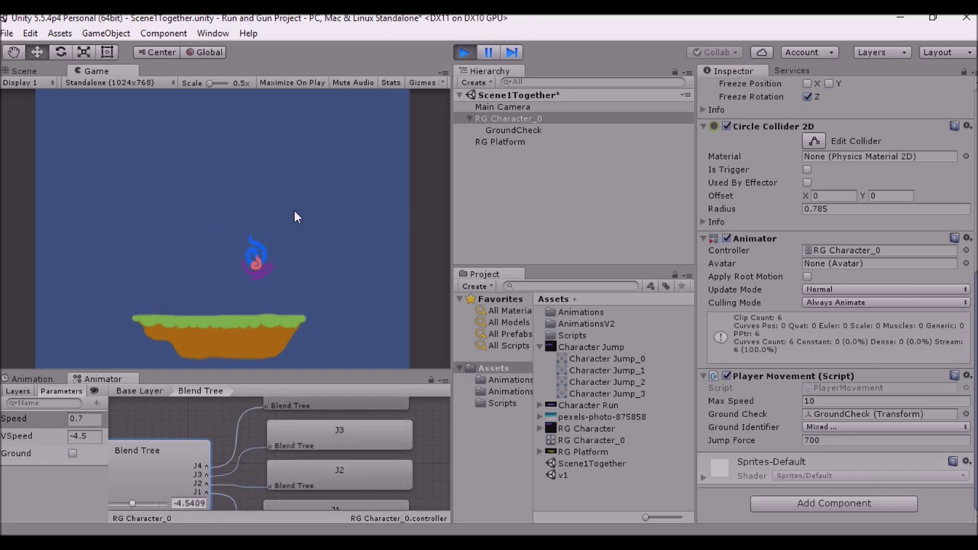
pyautogui.press('Left')
pyautogui.press('space')
pyautogui.press('space')
pyautogui.press('Right')
pyautogui.press('space')
pyautogui.press('Left')
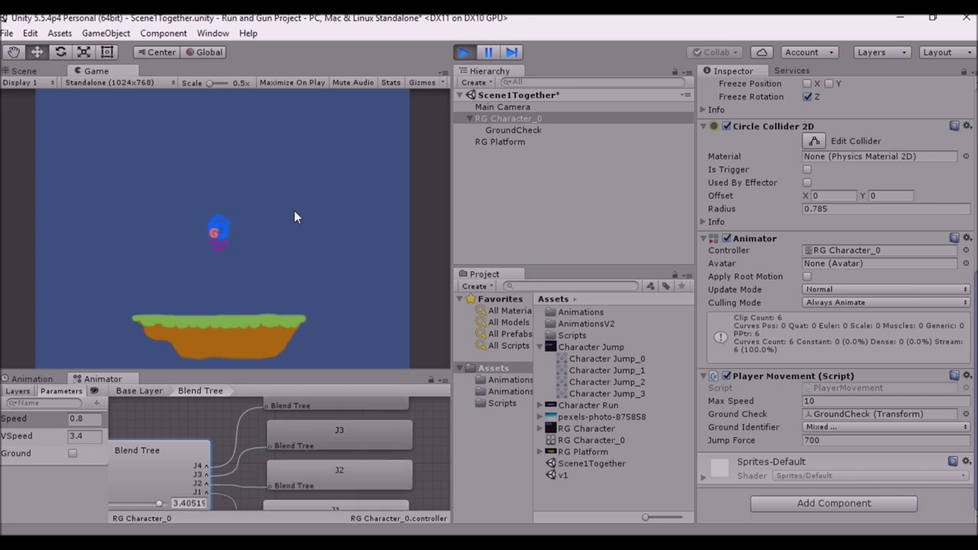
pyautogui.press('space')
pyautogui.press('Right')
pyautogui.press('Left')
pyautogui.press('Right')
pyautogui.press('Left')
pyautogui.press('Right')
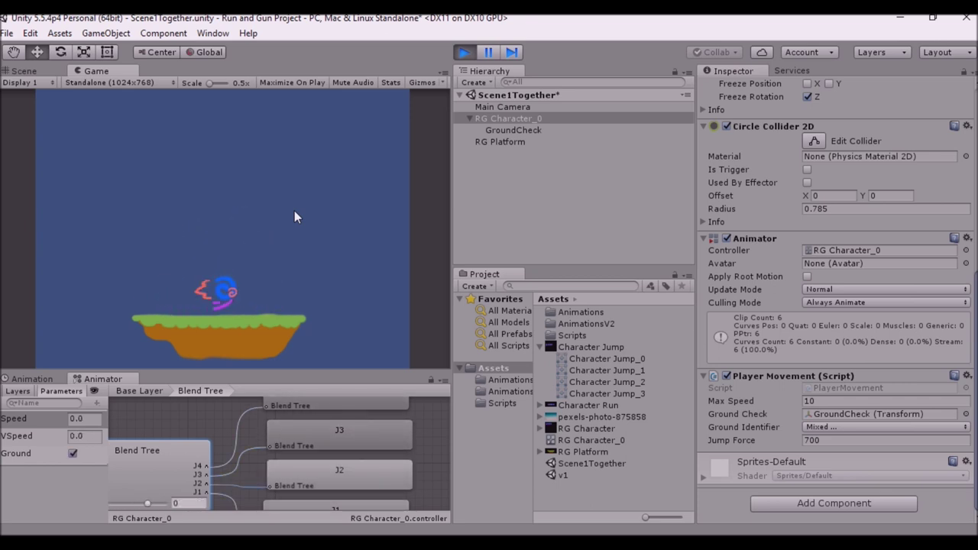
pyautogui.click(464, 52)
pyautogui.click(499, 142)
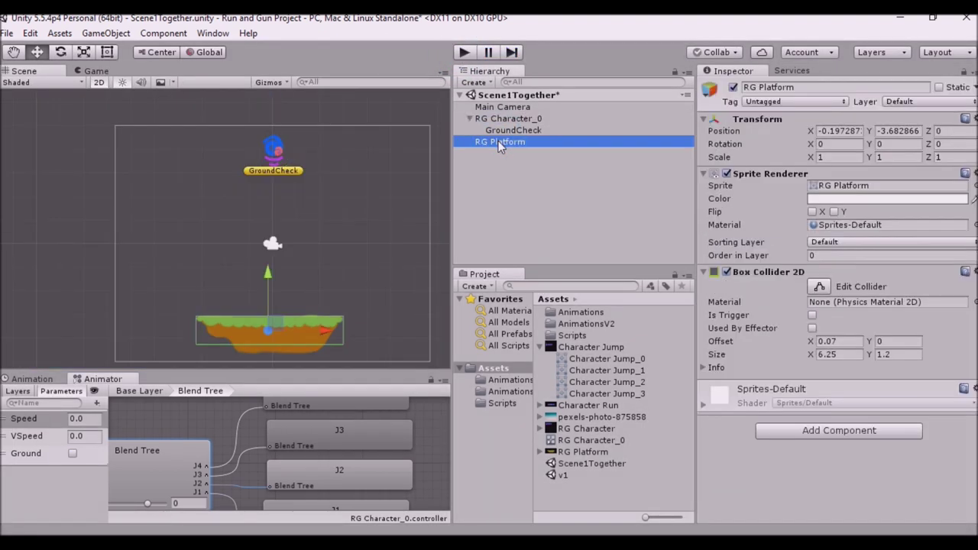
# Duplicate RG Platform into a raised copy on the right and widen the original's Scale X
pyautogui.hotkey('ctrl', 'd')
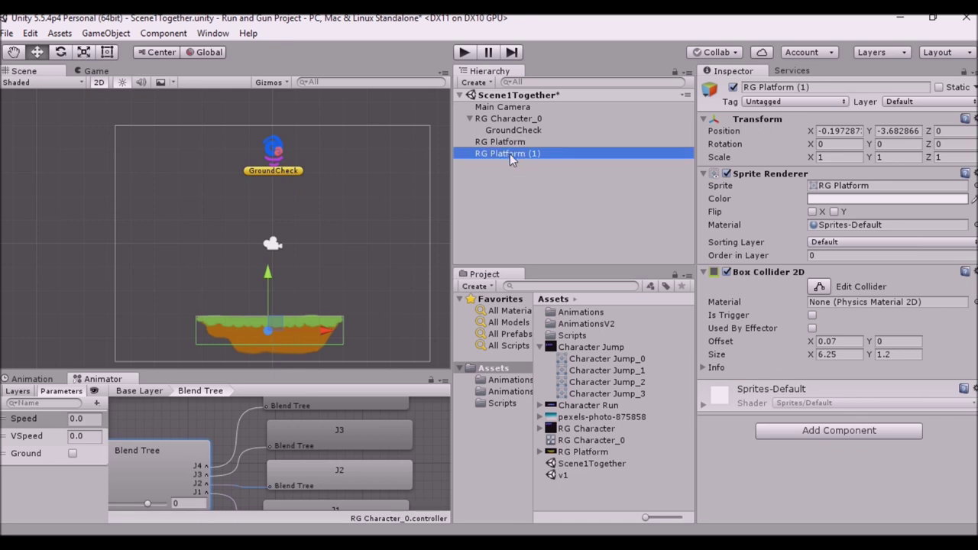
pyautogui.moveTo(324, 339); pyautogui.dragTo(437, 339)
pyautogui.moveTo(379, 275); pyautogui.dragTo(395, 249)
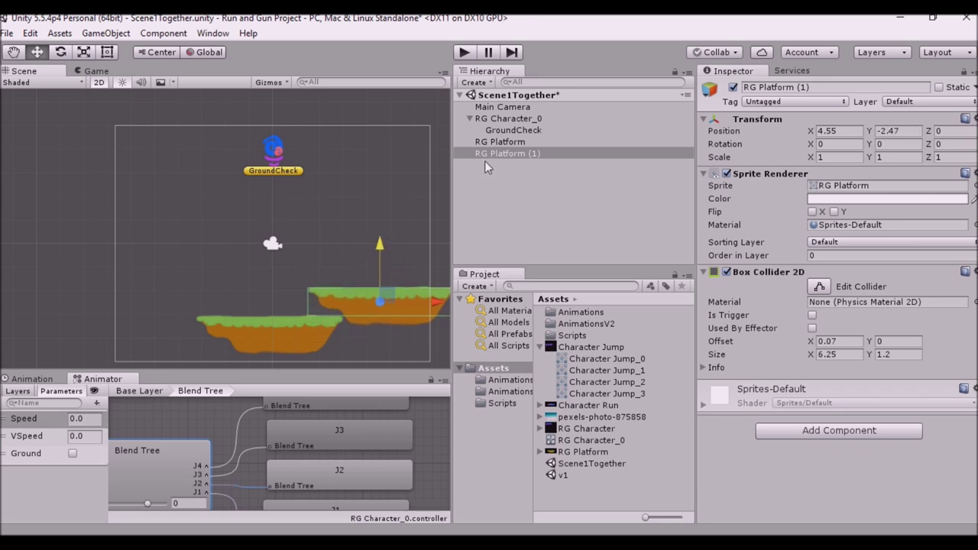
pyautogui.moveTo(378, 245); pyautogui.dragTo(384, 209)
pyautogui.click(302, 338)
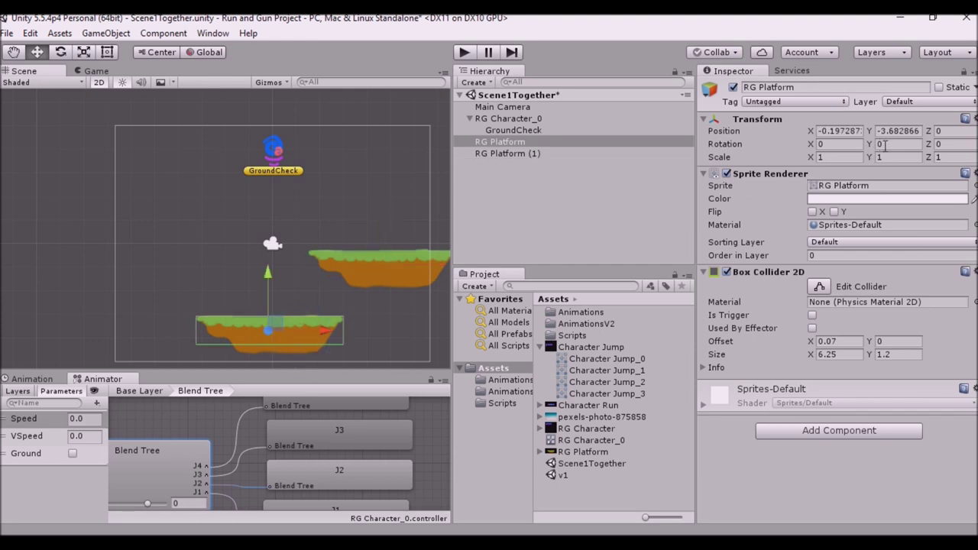
pyautogui.moveTo(811, 157)
pyautogui.mouseDown()
pyautogui.moveTo(803, 161)
pyautogui.moveTo(829, 158)
pyautogui.moveTo(821, 159)
pyautogui.mouseUp()
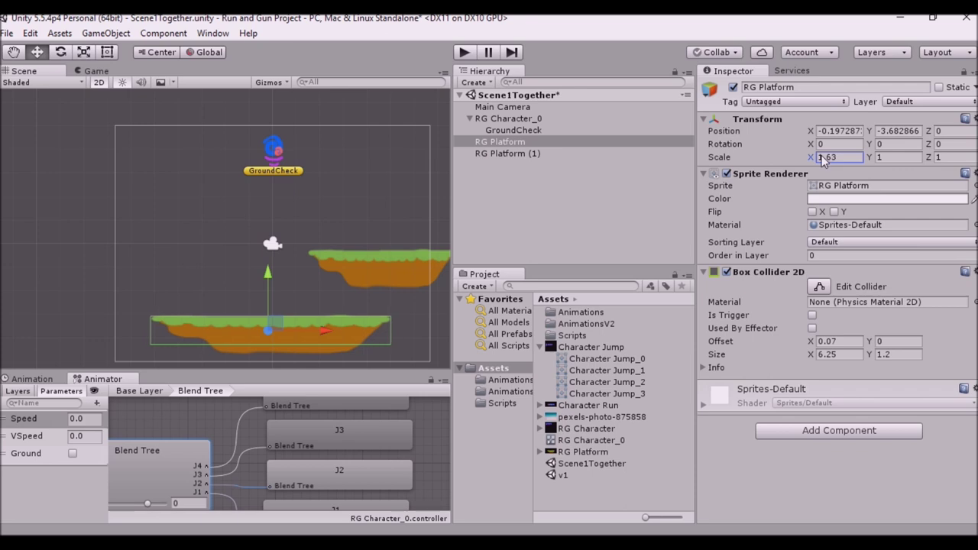
# Duplicate RG Platform (1) to the left side, level both raised platforms, and enter Play mode
pyautogui.click(518, 155)
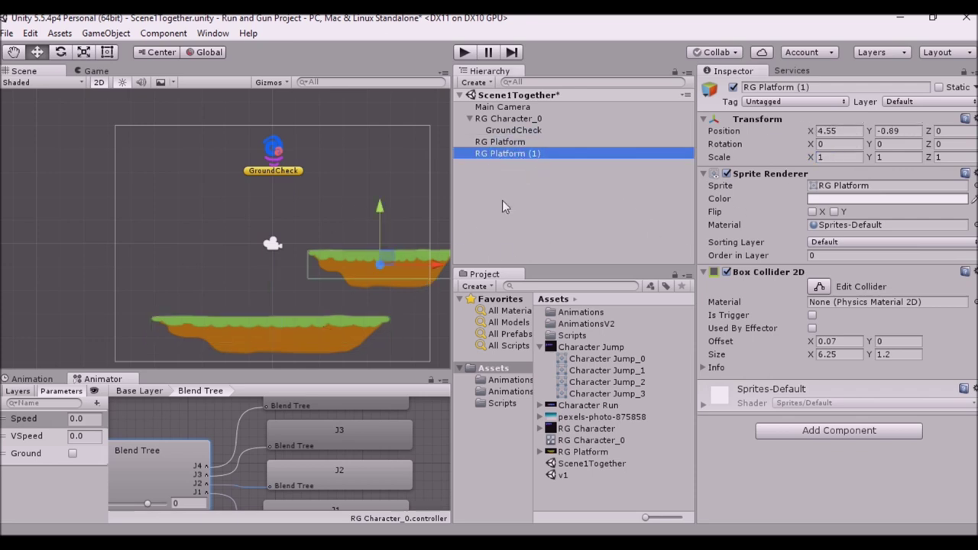
pyautogui.hotkey('ctrl', 'd')
pyautogui.moveTo(436, 268); pyautogui.dragTo(198, 266)
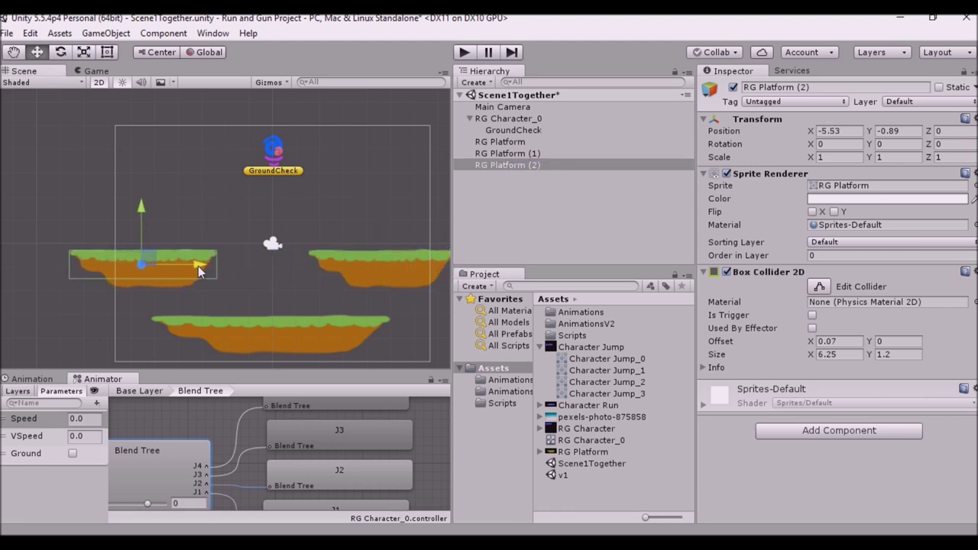
pyautogui.moveTo(141, 202); pyautogui.dragTo(142, 211)
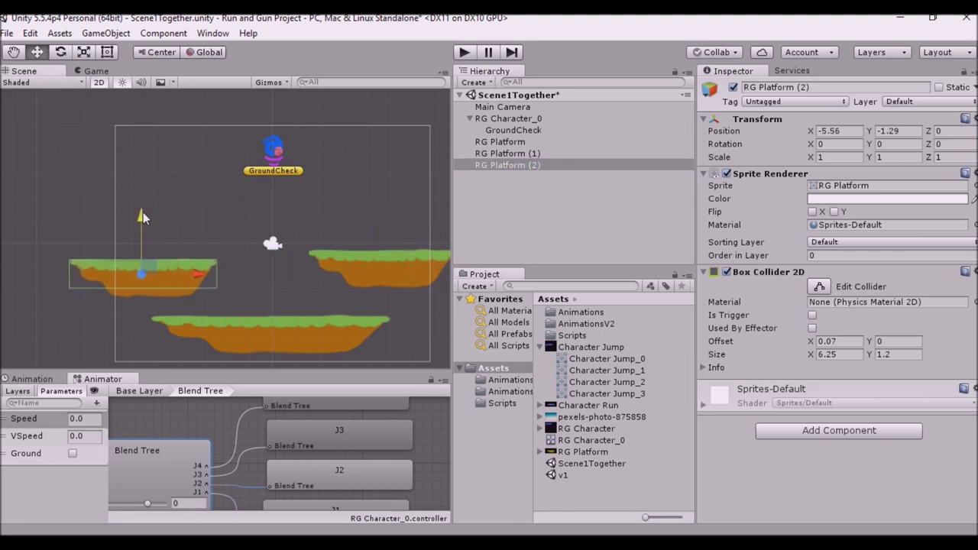
pyautogui.click(384, 255)
pyautogui.moveTo(378, 205); pyautogui.dragTo(377, 217)
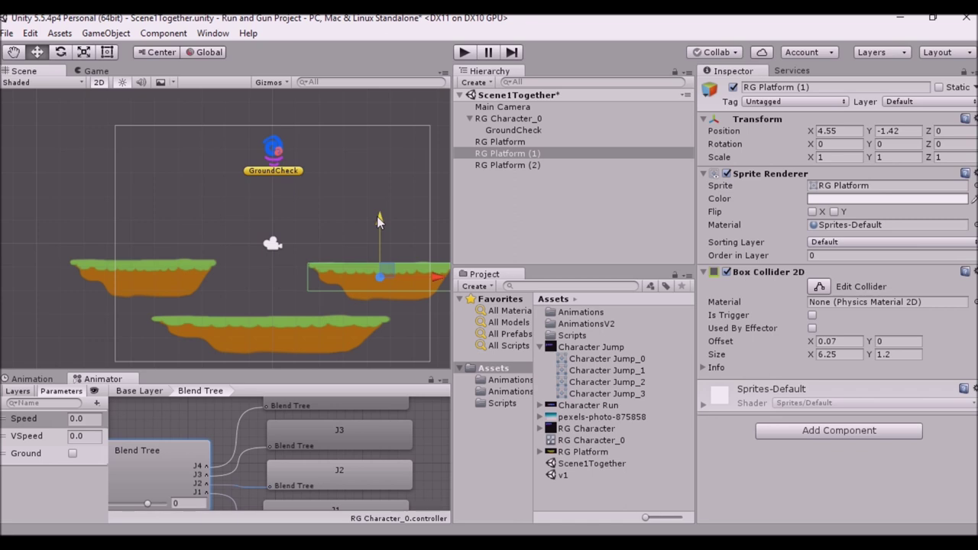
pyautogui.click(461, 53)
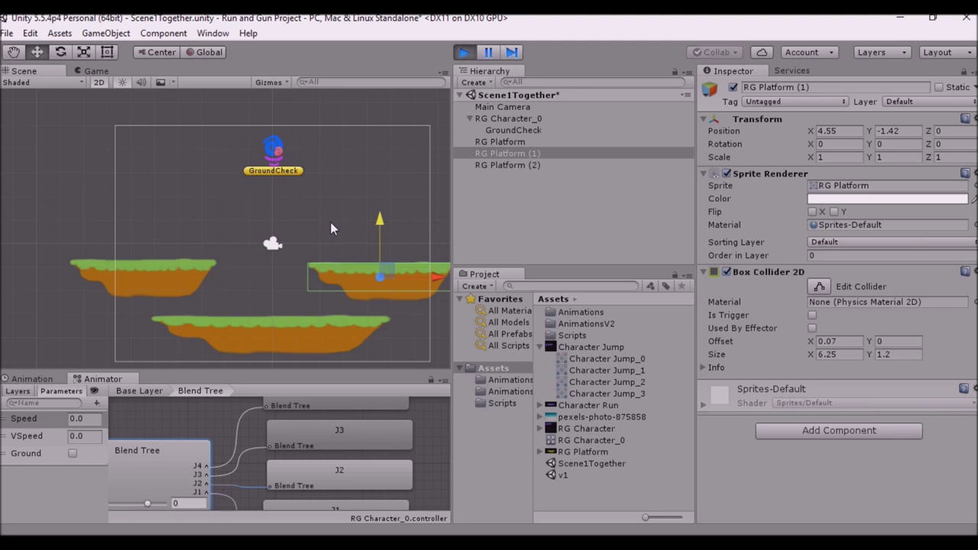
# Run the character left and right and jump repeatedly on the wide lower platform
pyautogui.press('Left')
pyautogui.press('Right')
pyautogui.press('space')
pyautogui.press('Left')
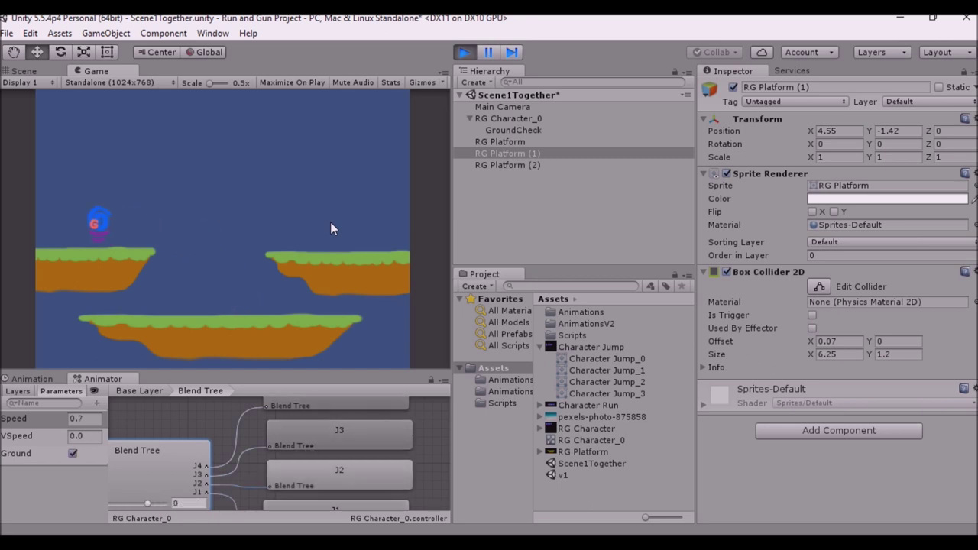
pyautogui.press('Right')
pyautogui.press('space')
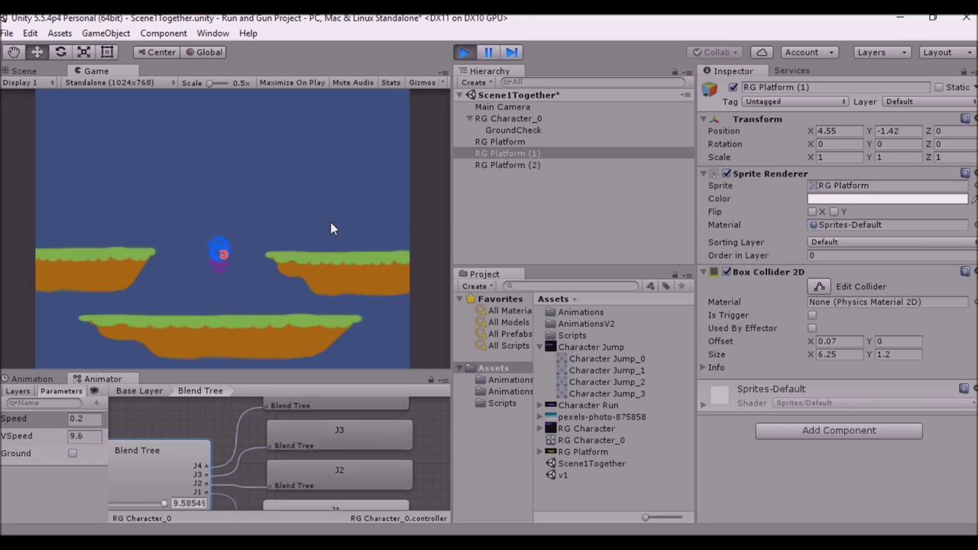
pyautogui.press('Right')
pyautogui.press('Left')
pyautogui.press('space')
pyautogui.press('Left')
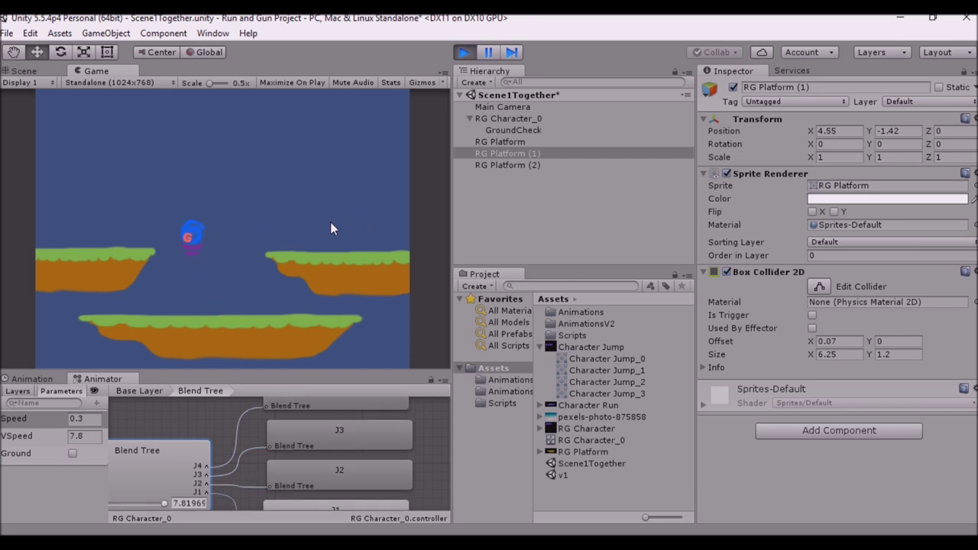
pyautogui.press('Right')
pyautogui.press('space')
pyautogui.press('Right')
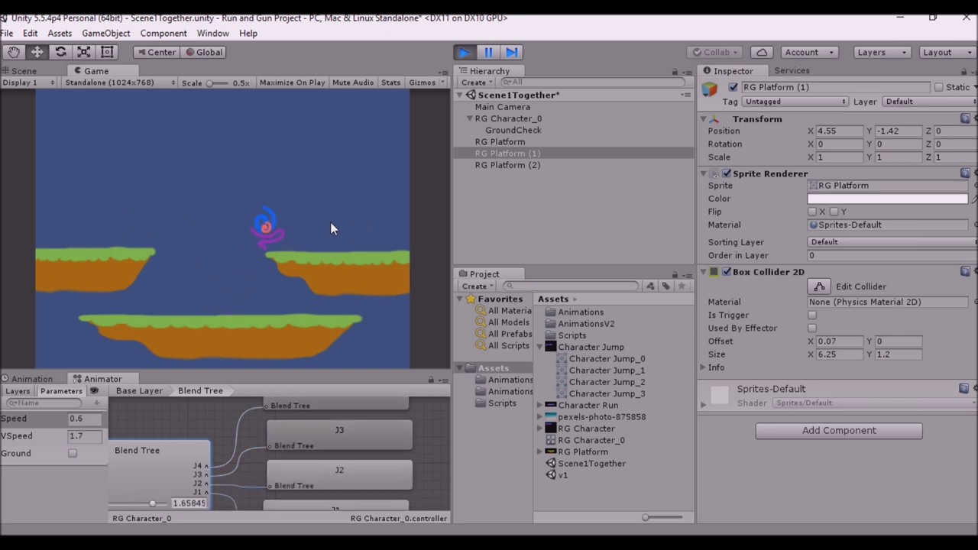
pyautogui.press('Left')
pyautogui.press('space')
pyautogui.press('Left')
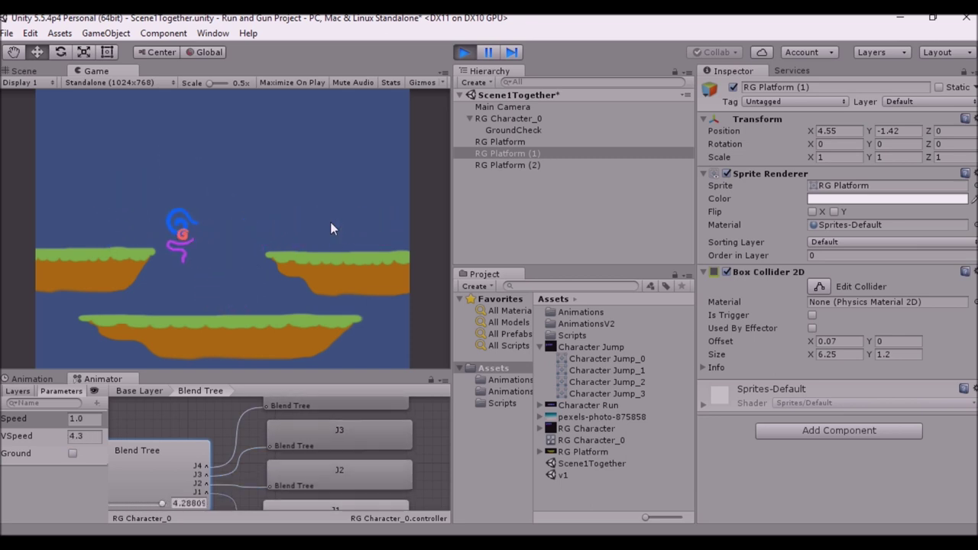
pyautogui.press('Right')
pyautogui.press('space')
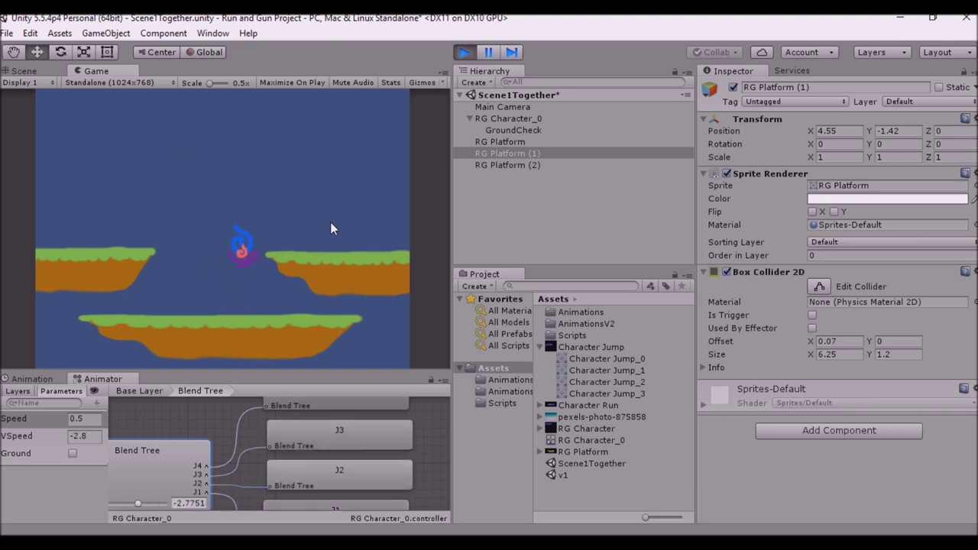
pyautogui.press('space')
pyautogui.press('Right')
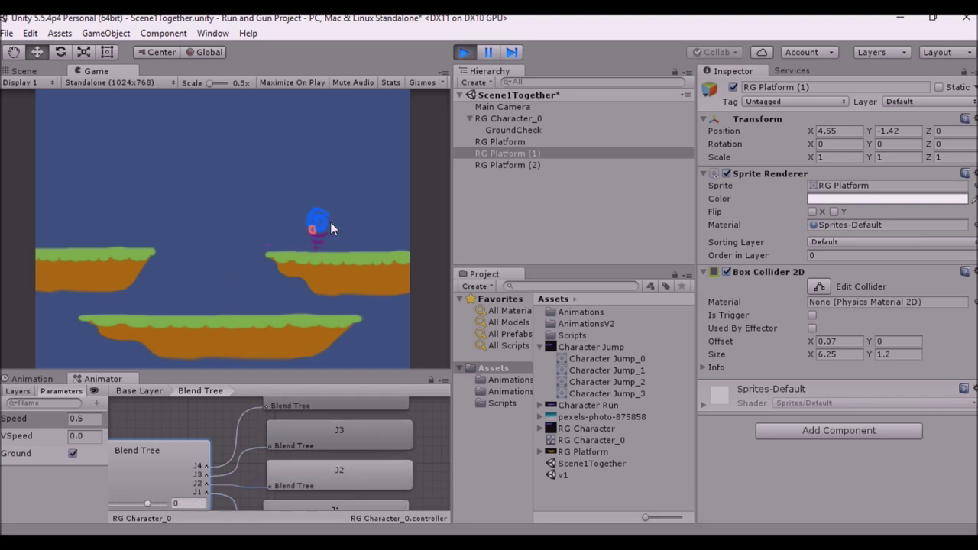
pyautogui.press('Left')
# Jump up onto the left platform, over to the right one, and back onto the left
pyautogui.press('space')
pyautogui.press('space')
pyautogui.press('Right')
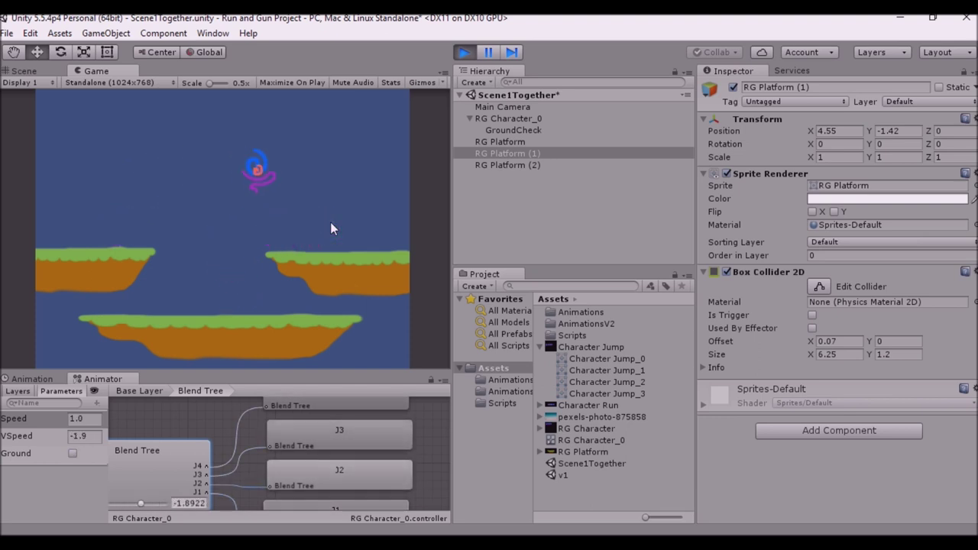
pyautogui.press('Left')
pyautogui.press('space')
pyautogui.press('Right')
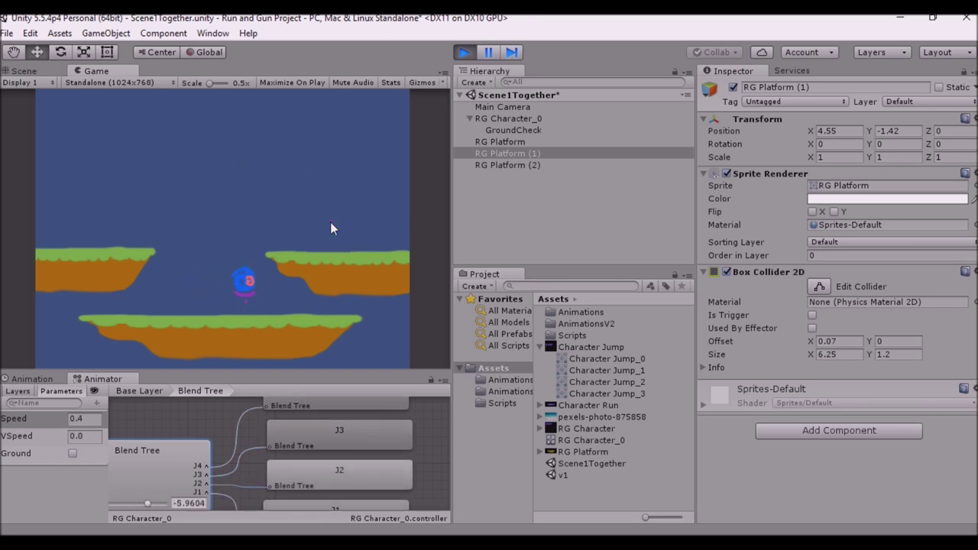
pyautogui.press('Left')
pyautogui.press('space')
pyautogui.press('Right')
pyautogui.press('space')
pyautogui.press('Right')
pyautogui.press('Left')
pyautogui.press('space')
pyautogui.press('Left')
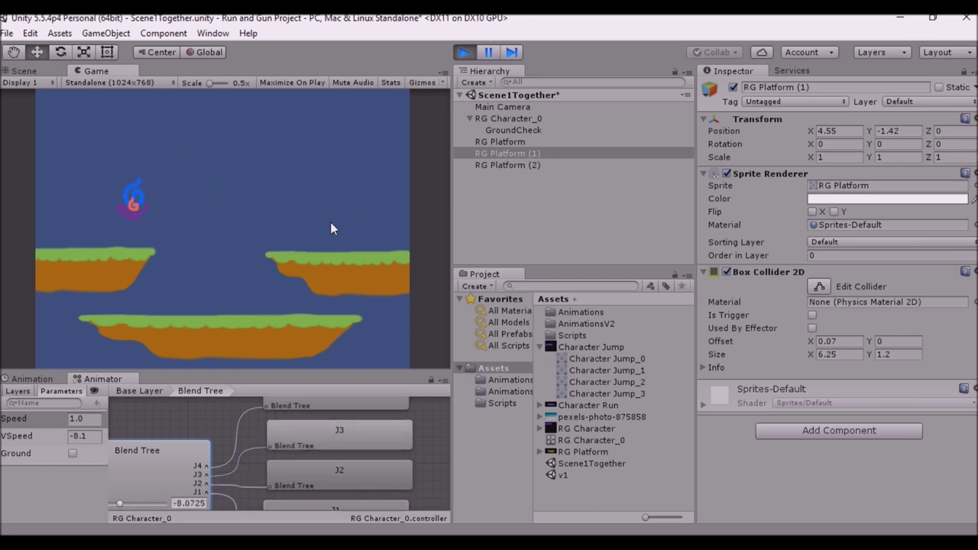
pyautogui.press('Right')
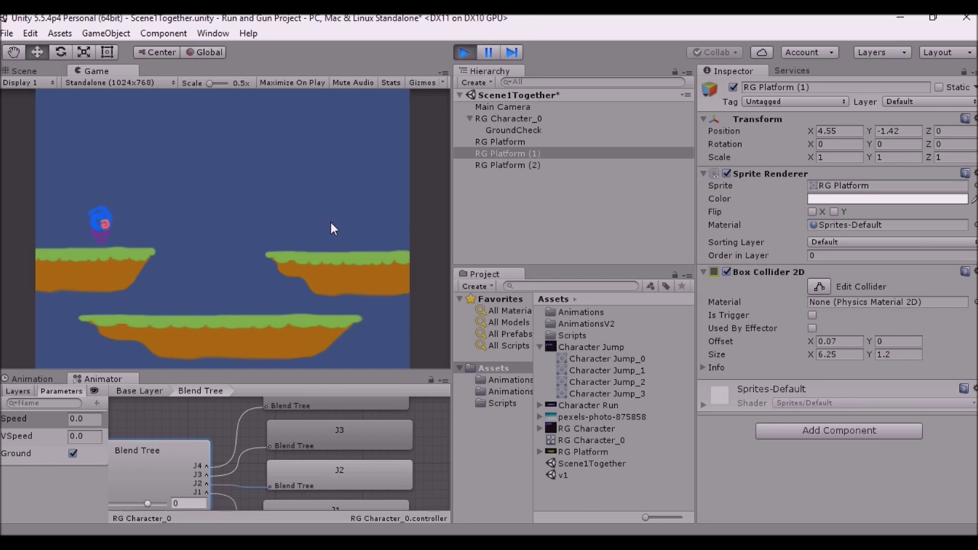
# Keep jumping the character across the gap between the raised left and right platforms
pyautogui.press('Right')
pyautogui.press('space')
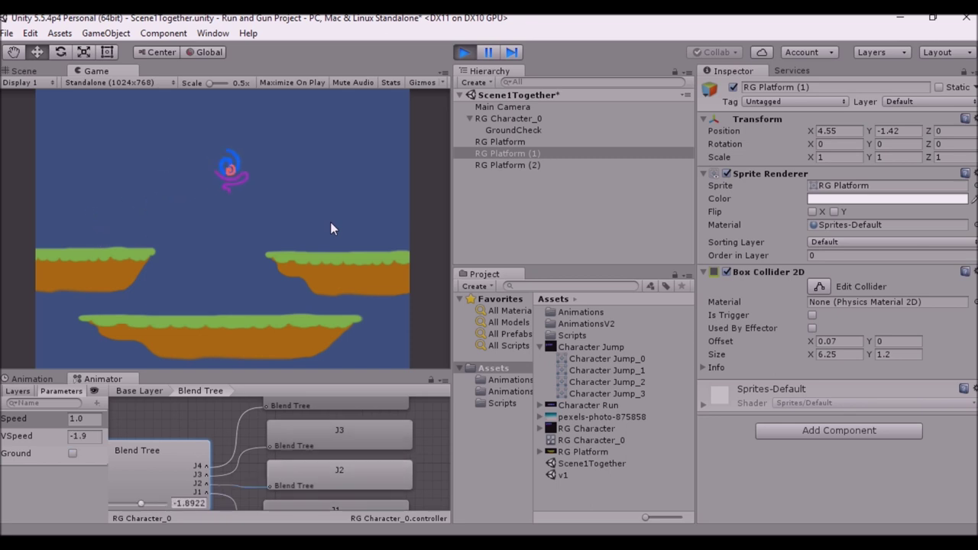
pyautogui.press('Left')
pyautogui.press('space')
pyautogui.press('Right')
pyautogui.press('space')
pyautogui.press('space')
pyautogui.press('Right')
pyautogui.press('Left')
pyautogui.press('space')
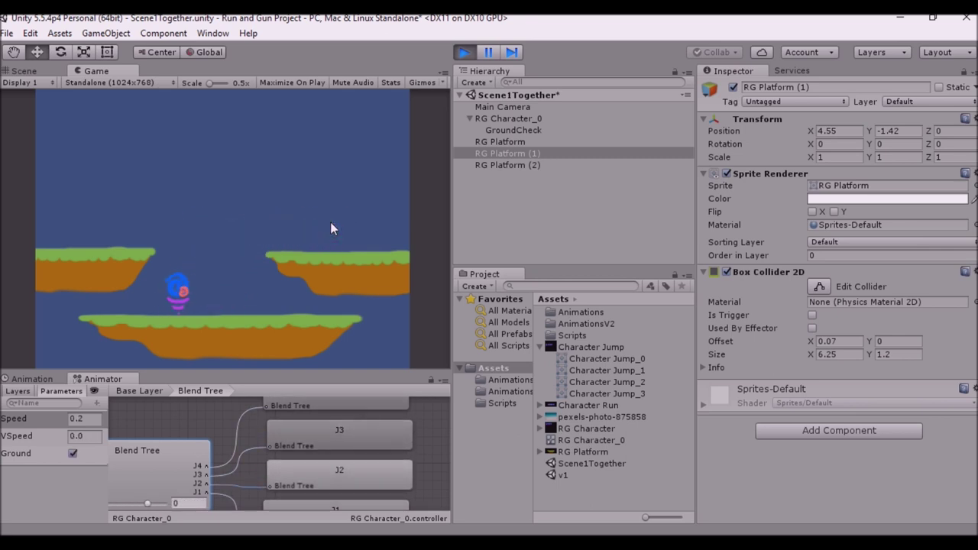
pyautogui.press('space')
pyautogui.press('Right')
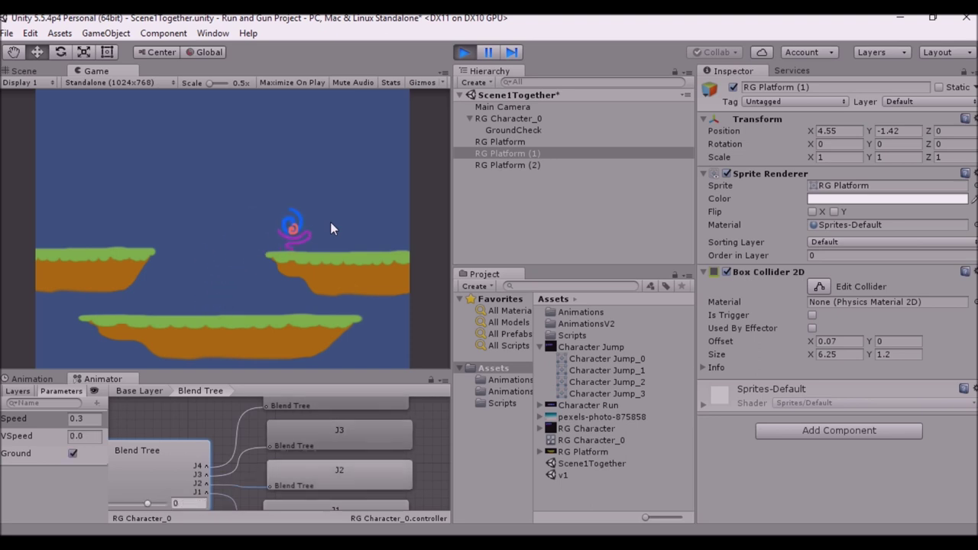
pyautogui.press('Left')
pyautogui.press('space')
pyautogui.press('Right')
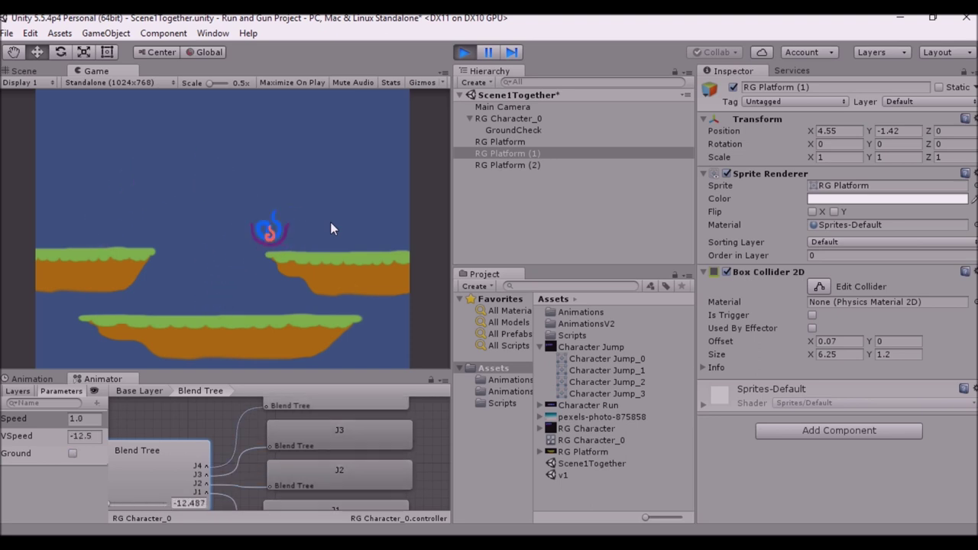
pyautogui.press('Left')
pyautogui.press('space')
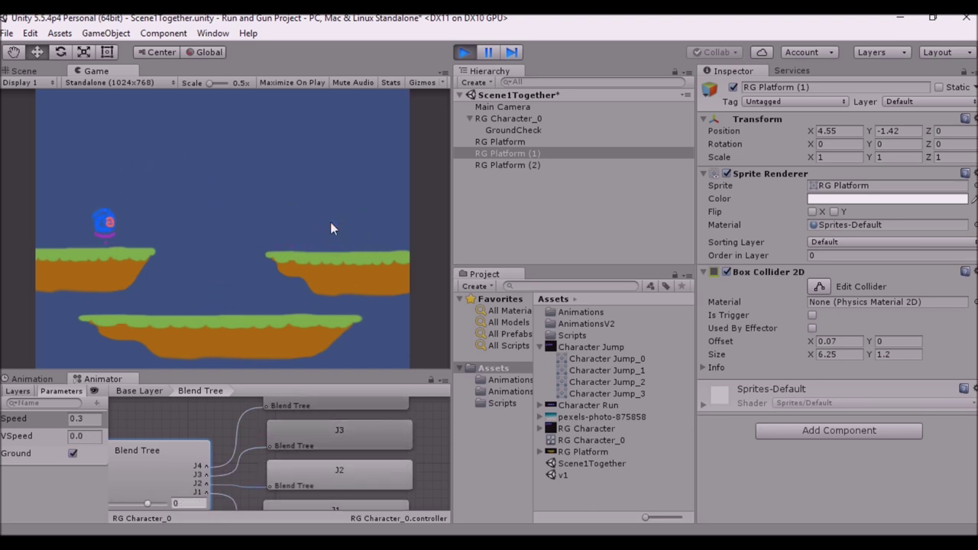